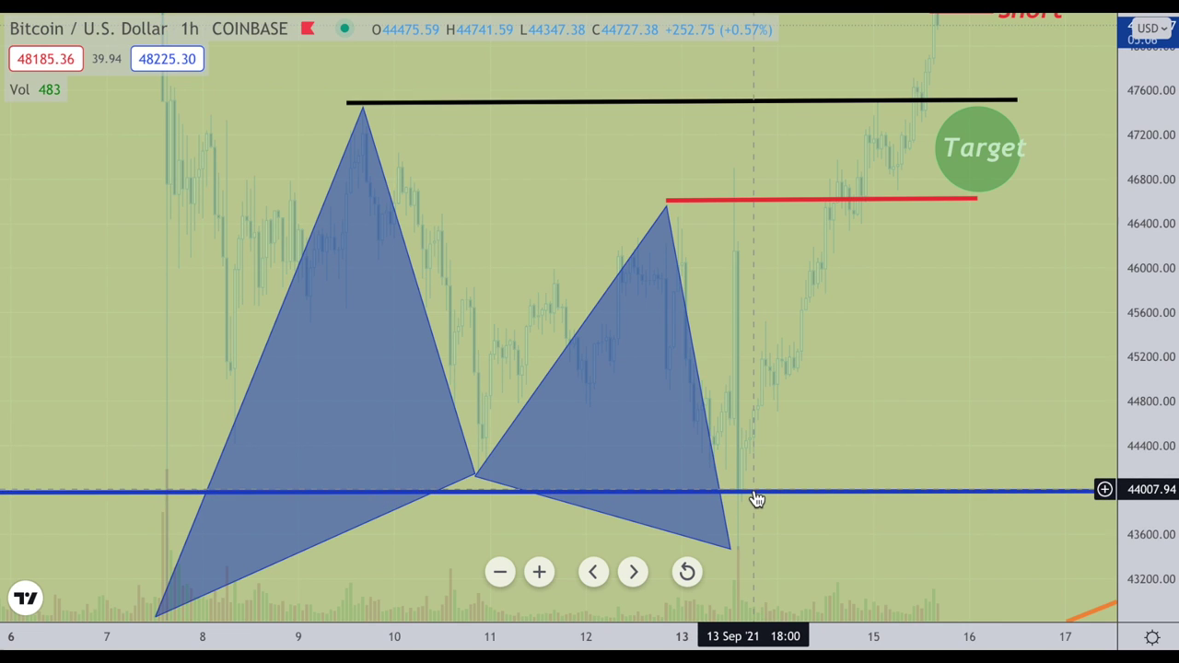
Review the late-August hourly Bitcoin price history around the yellow and green trend lines and the white dotted vertical line
click(764, 502)
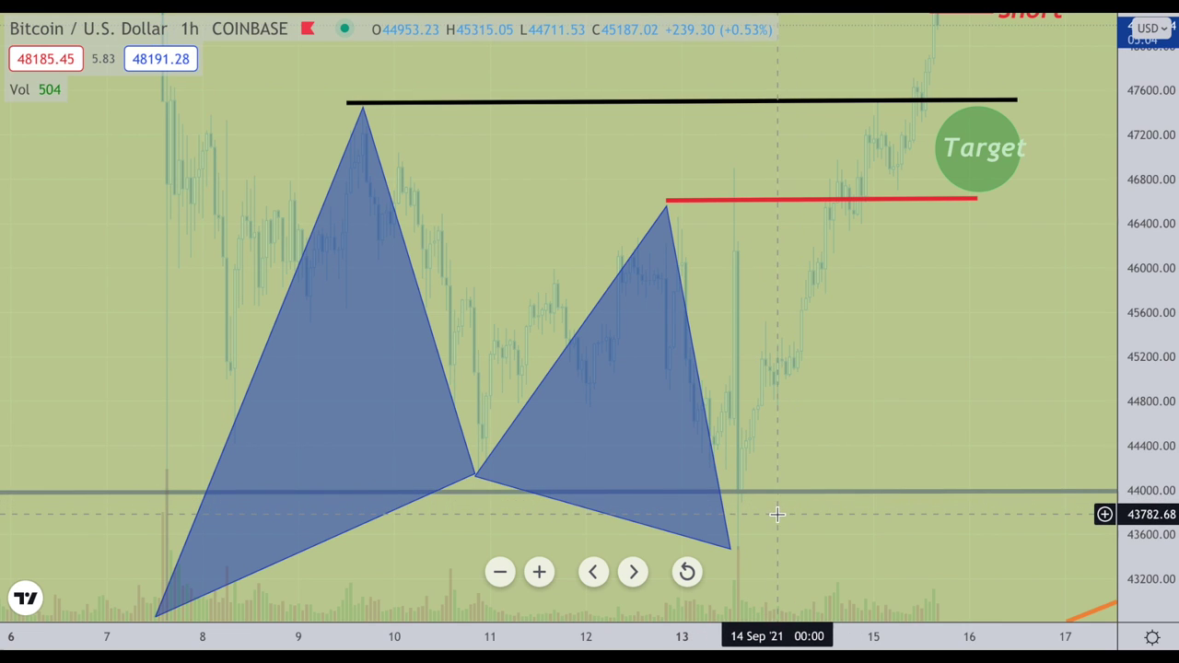
scroll(773, 513, down, 2)
scroll(774, 513, down, 2)
drag(305, 368, 942, 529)
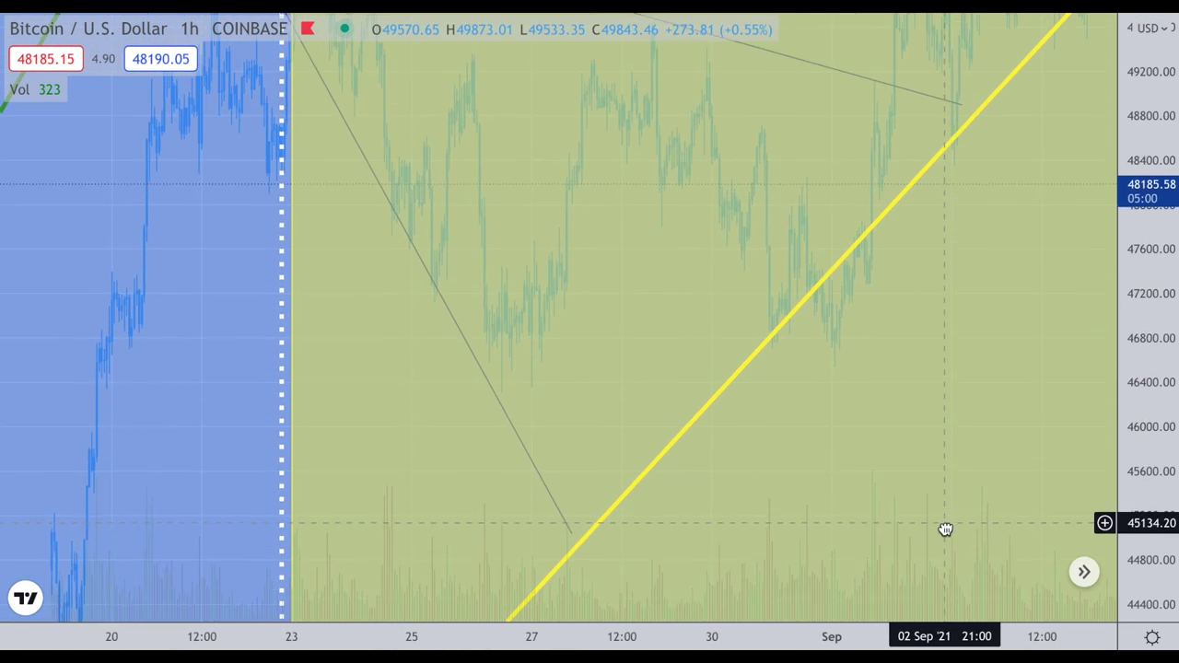
scroll(851, 424, down, 3)
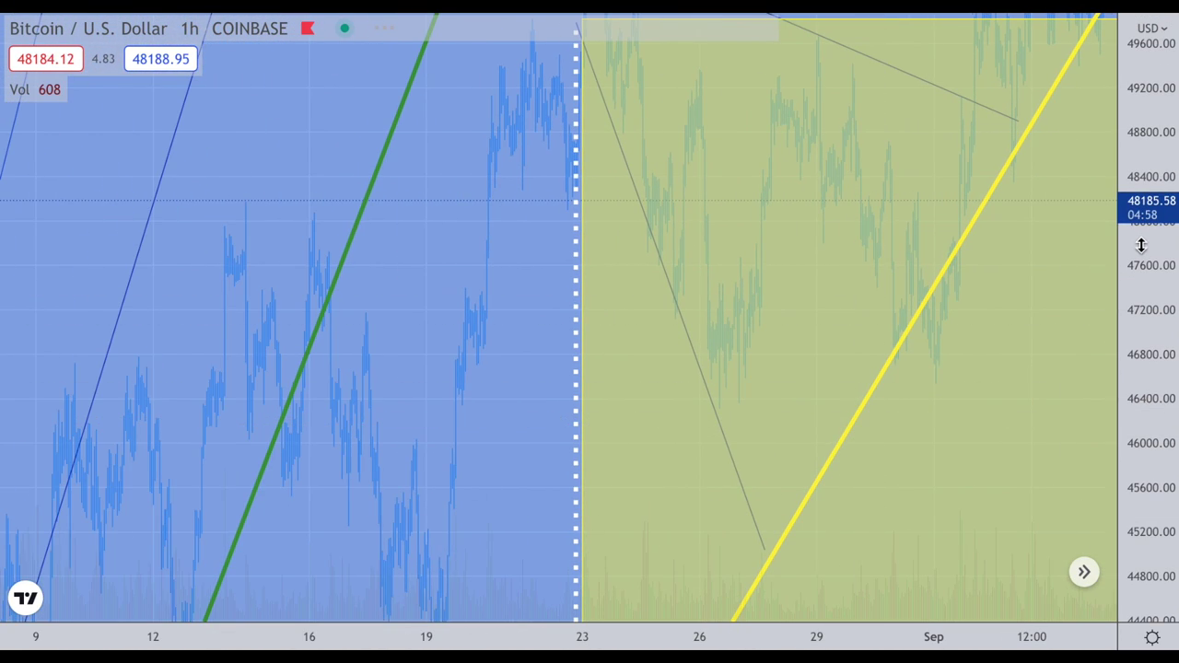
drag(1140, 245, 1141, 407)
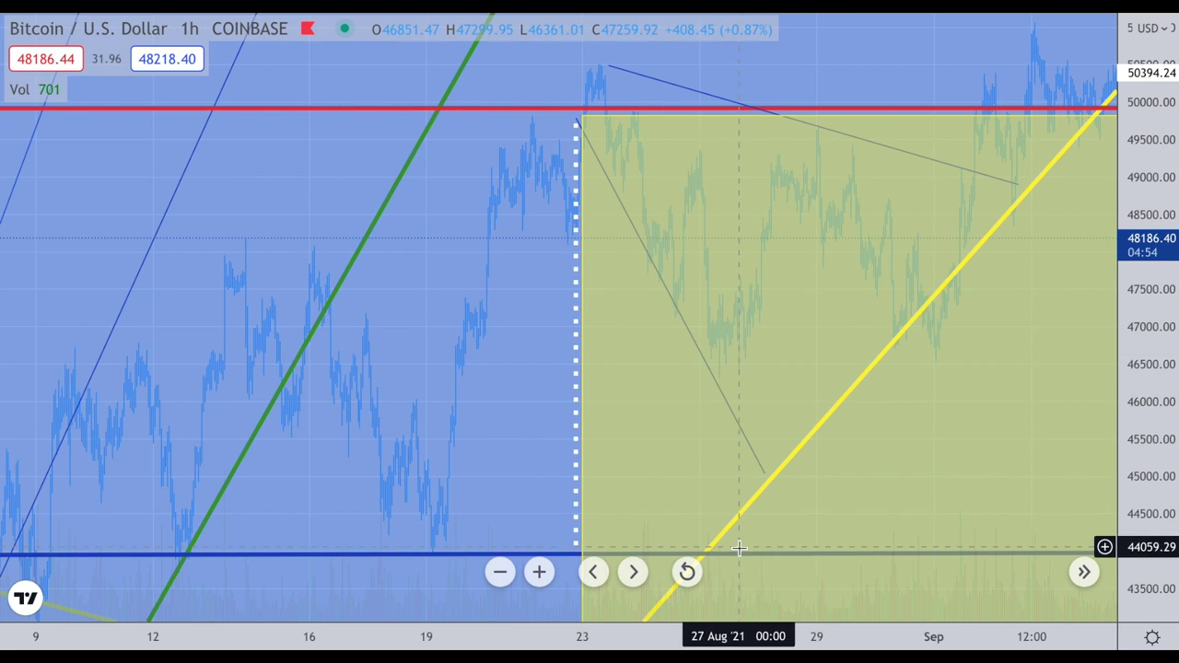
drag(1153, 517, 1160, 382)
Examine the mid-September hourly candles between the Short level and the Target circle bounded by the black and red lines
drag(975, 452, 83, 434)
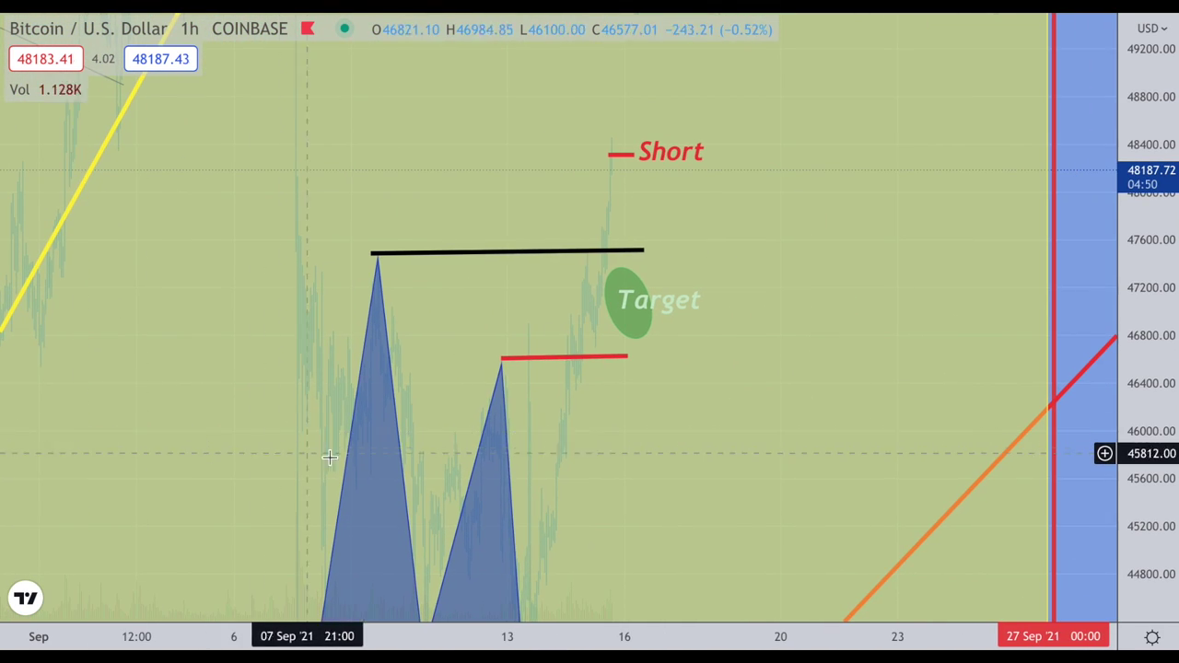
scroll(474, 473, up, 5)
drag(282, 473, 832, 434)
drag(1150, 473, 1131, 573)
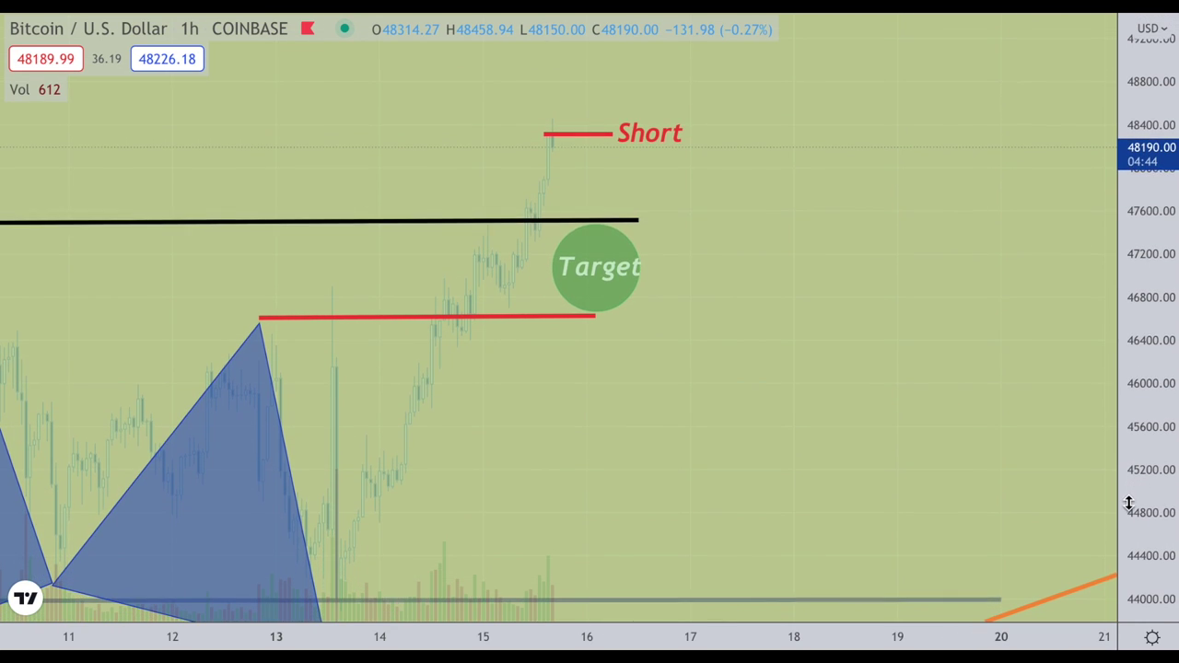
drag(811, 544, 842, 471)
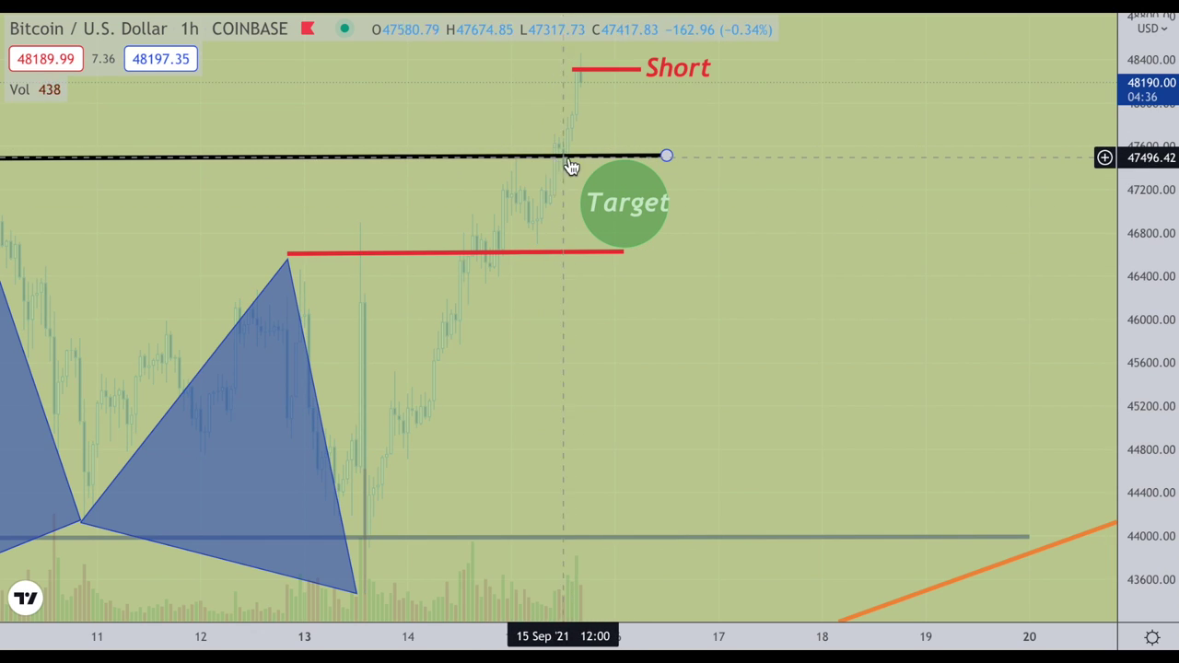
scroll(507, 213, down, 2)
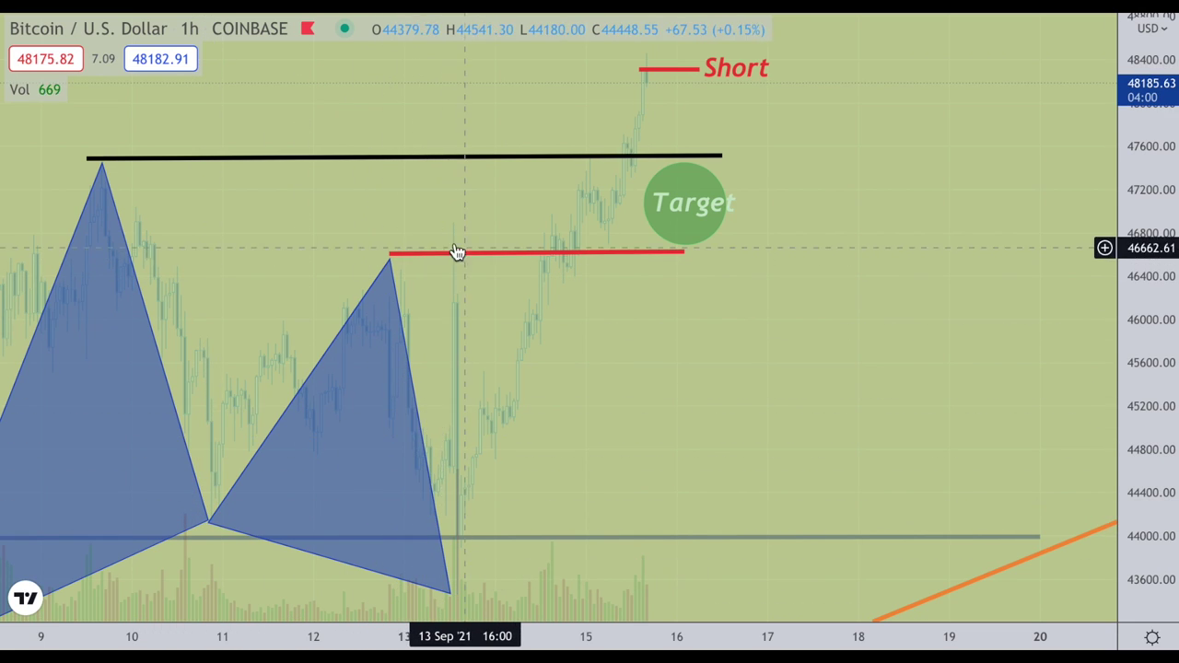
scroll(697, 218, up, 3)
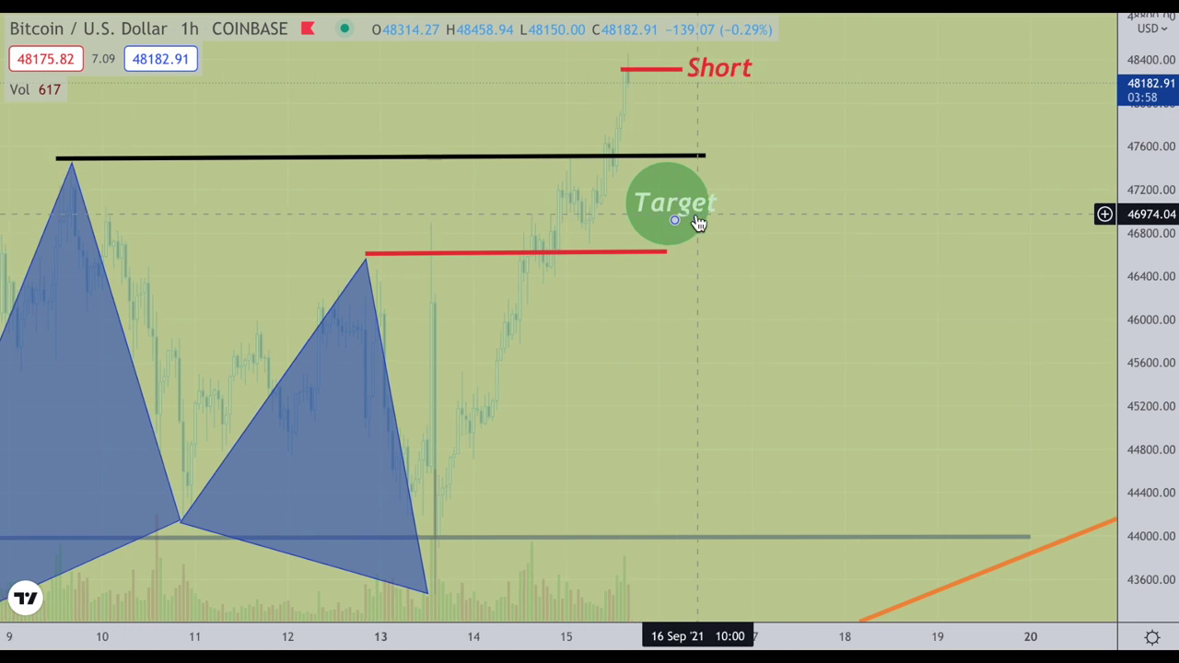
scroll(488, 238, down, 1)
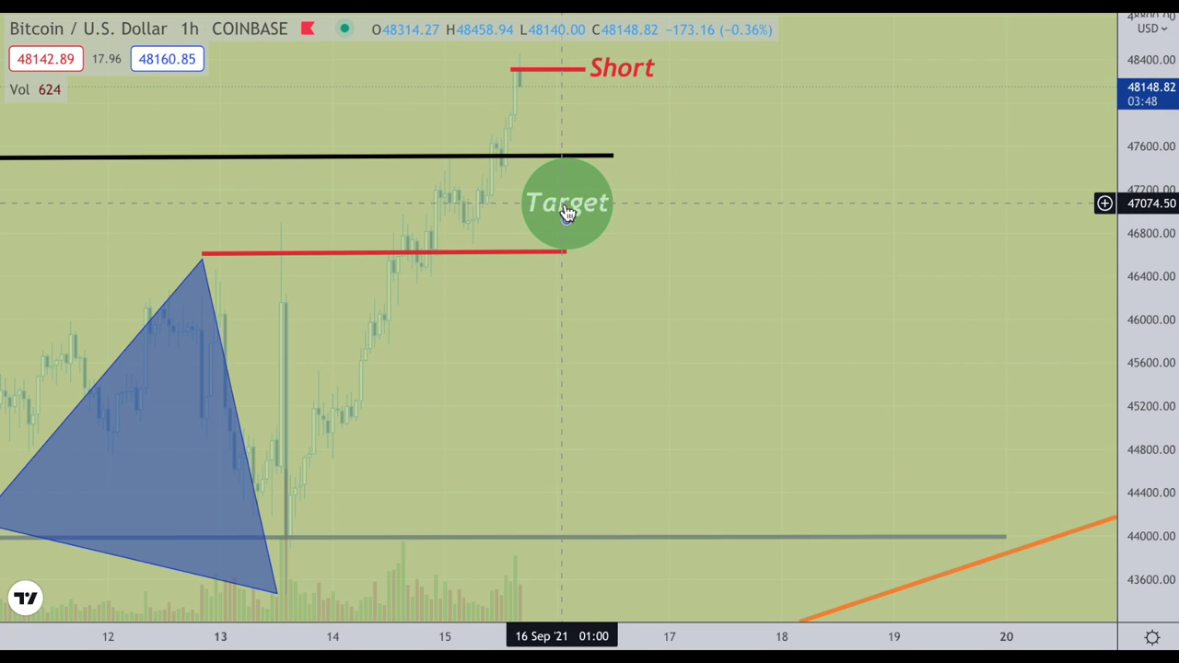
scroll(677, 229, left, 1)
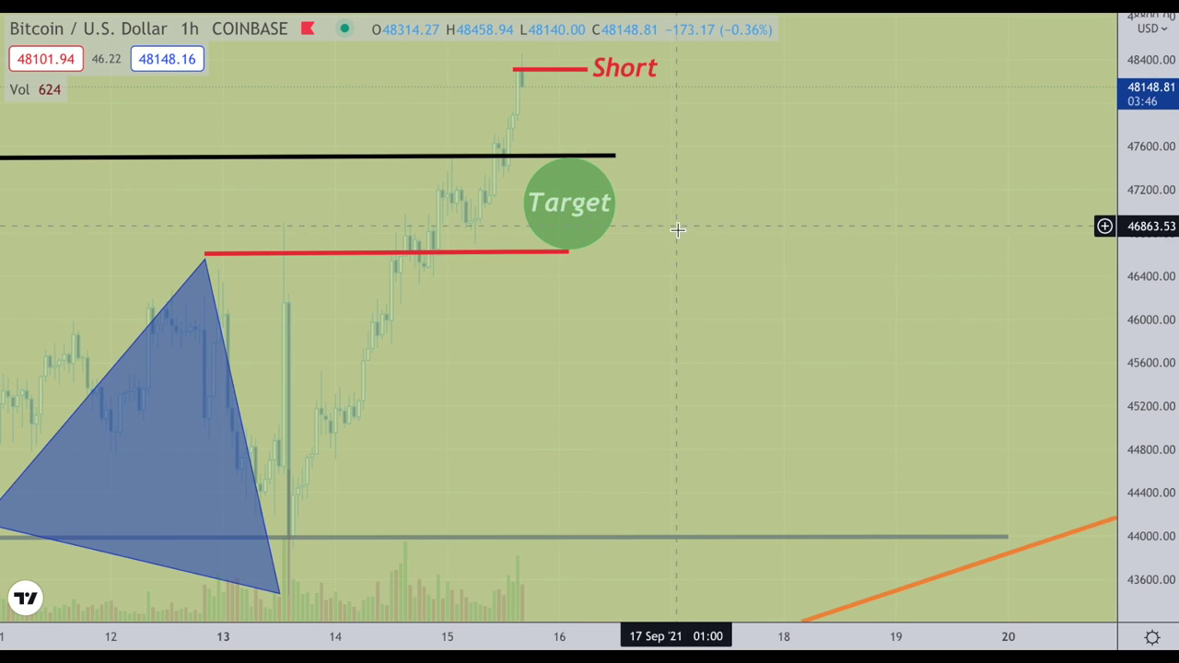
scroll(687, 237, up, 1)
scroll(687, 238, up, 1)
scroll(525, 79, up, 1)
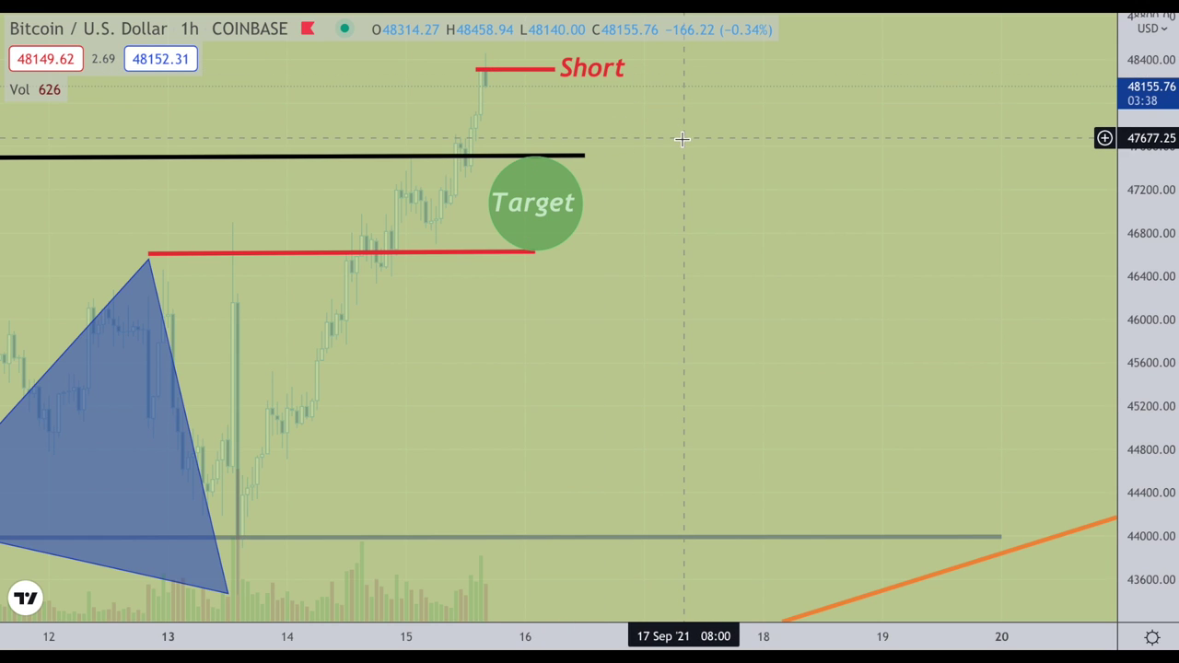
scroll(679, 139, up, 1)
drag(675, 276, 960, 276)
scroll(942, 281, down, 2)
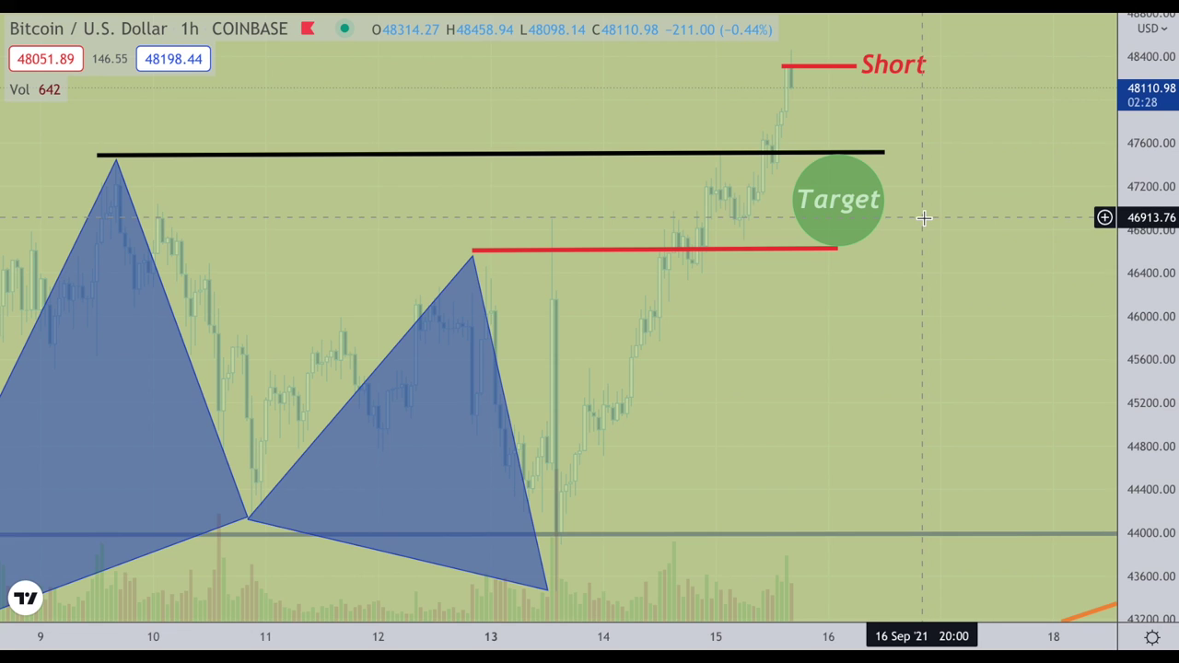
scroll(924, 218, up, 3)
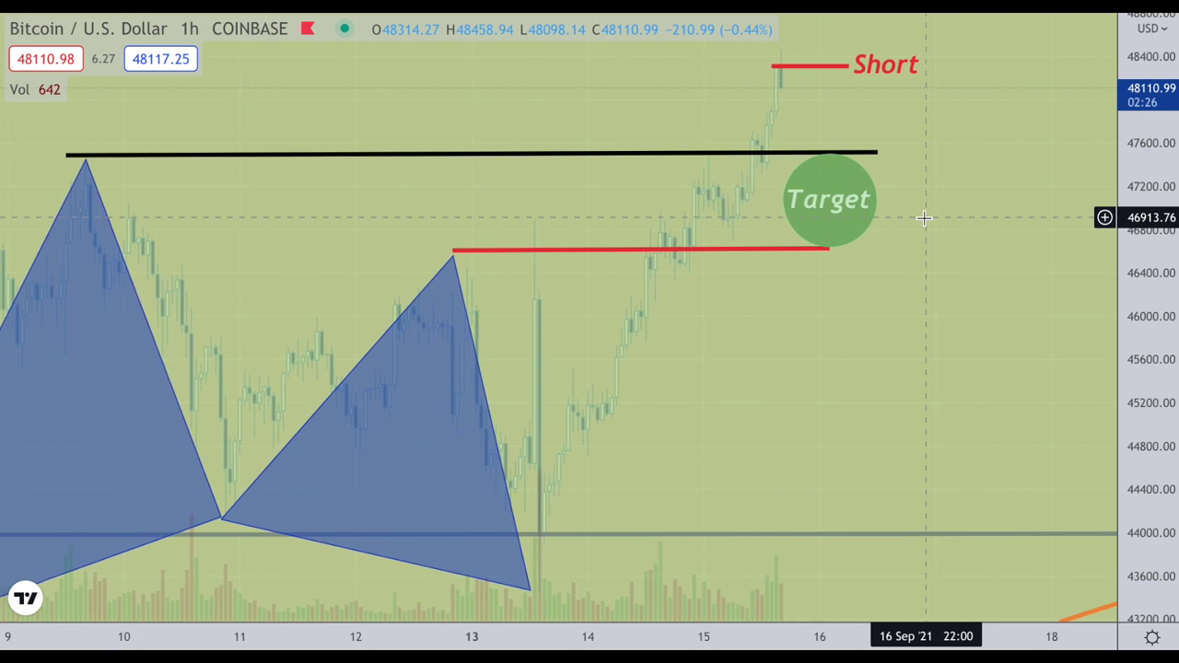
scroll(923, 218, down, 2)
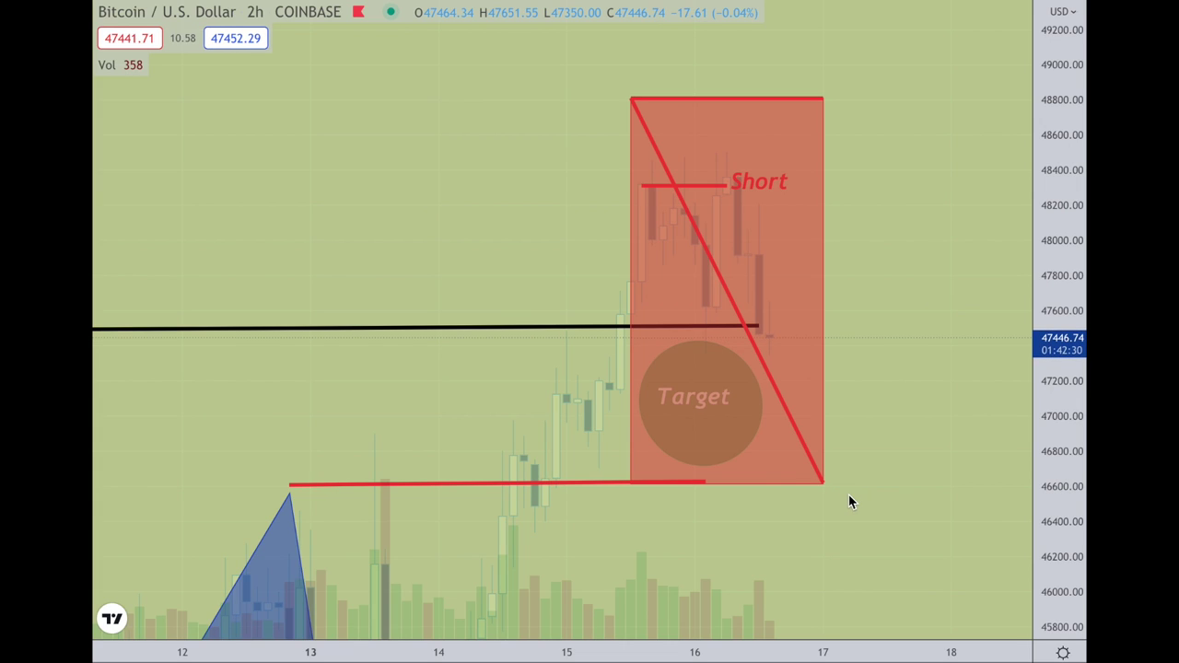
Examine the red rectangle around the Short and Target markings on the 2h chart, down to the 44000 support line
scroll(854, 497, up, 3)
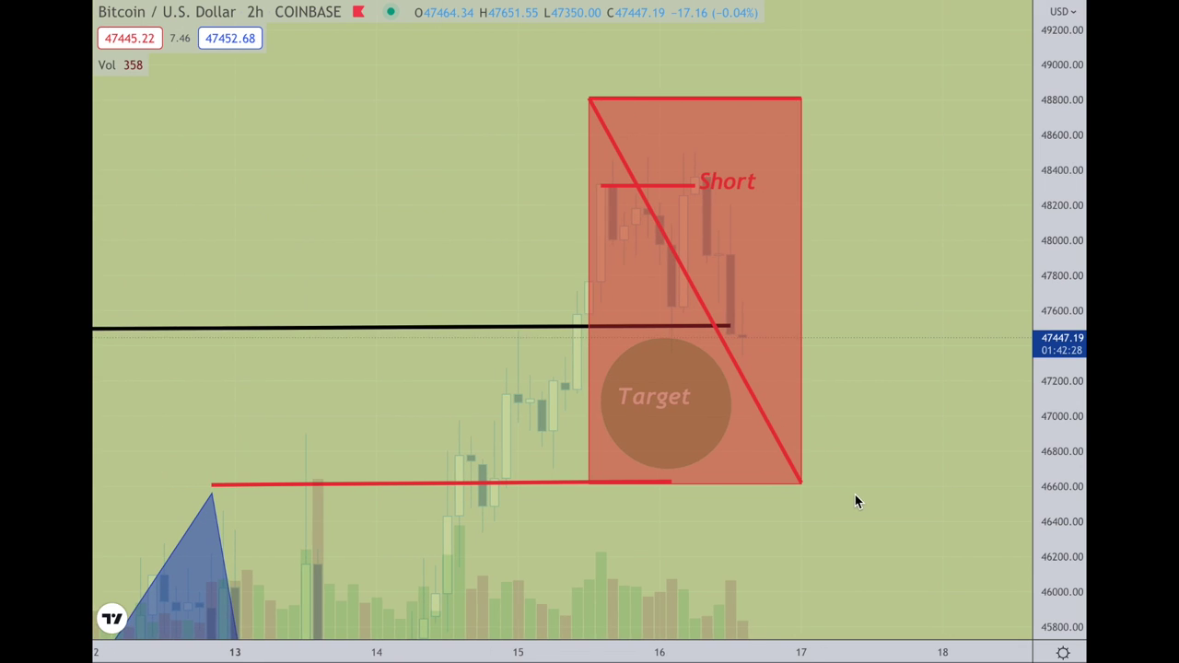
drag(1049, 520, 1042, 560)
scroll(945, 531, down, 3)
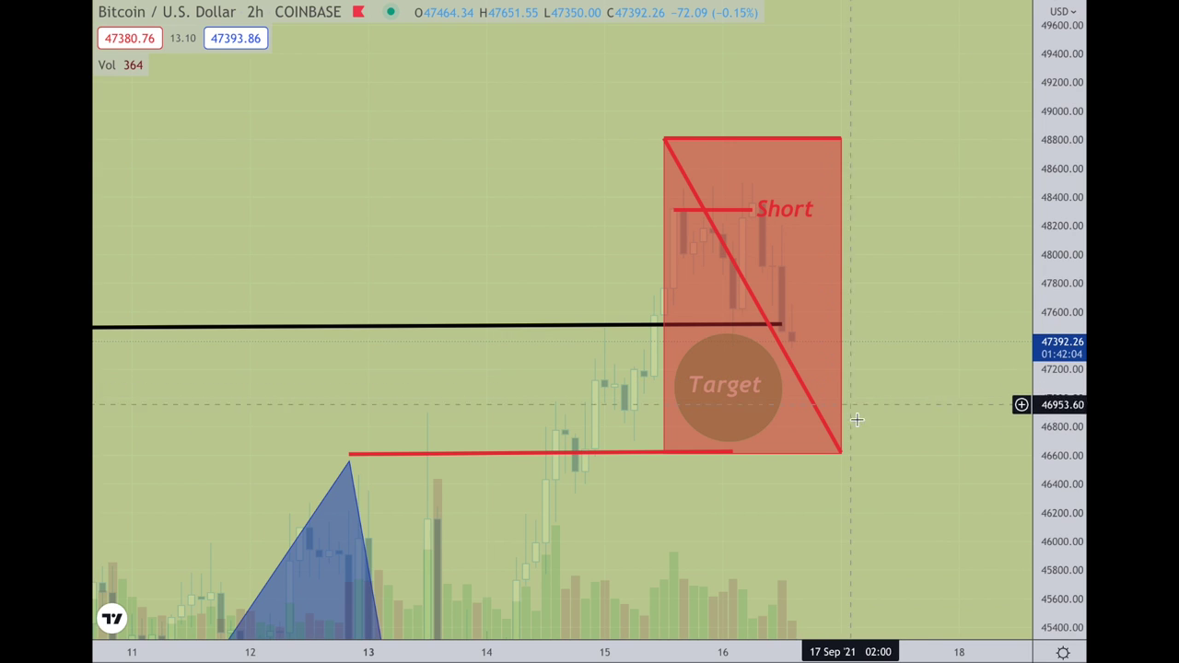
drag(859, 492, 845, 194)
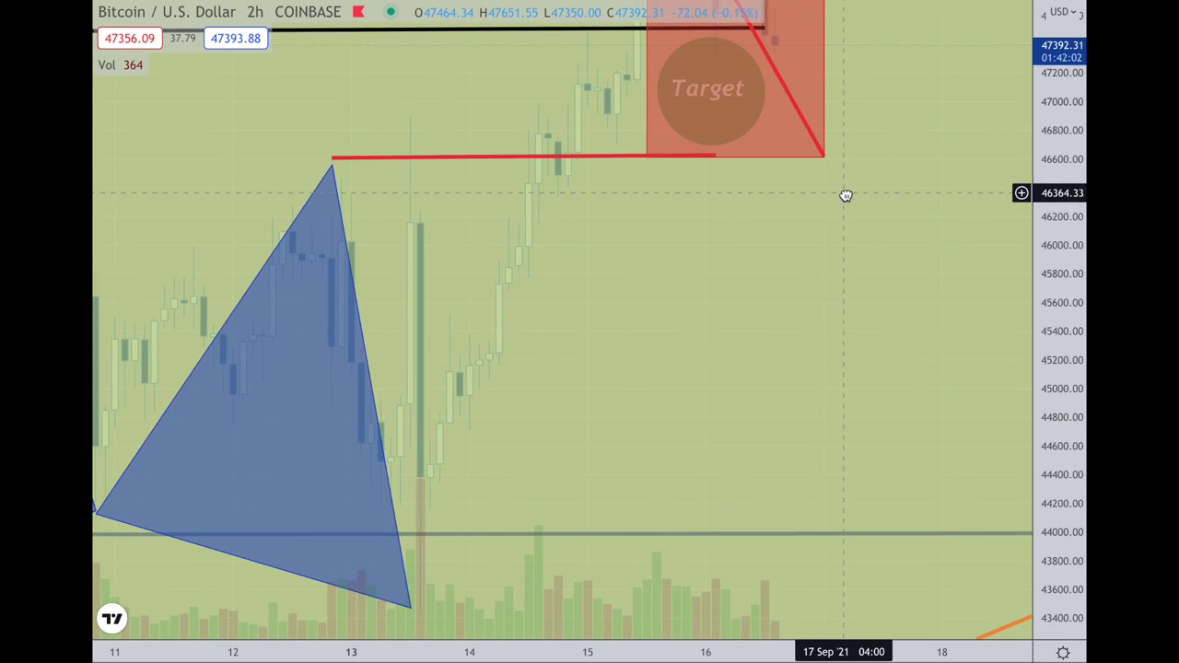
drag(476, 535, 478, 533)
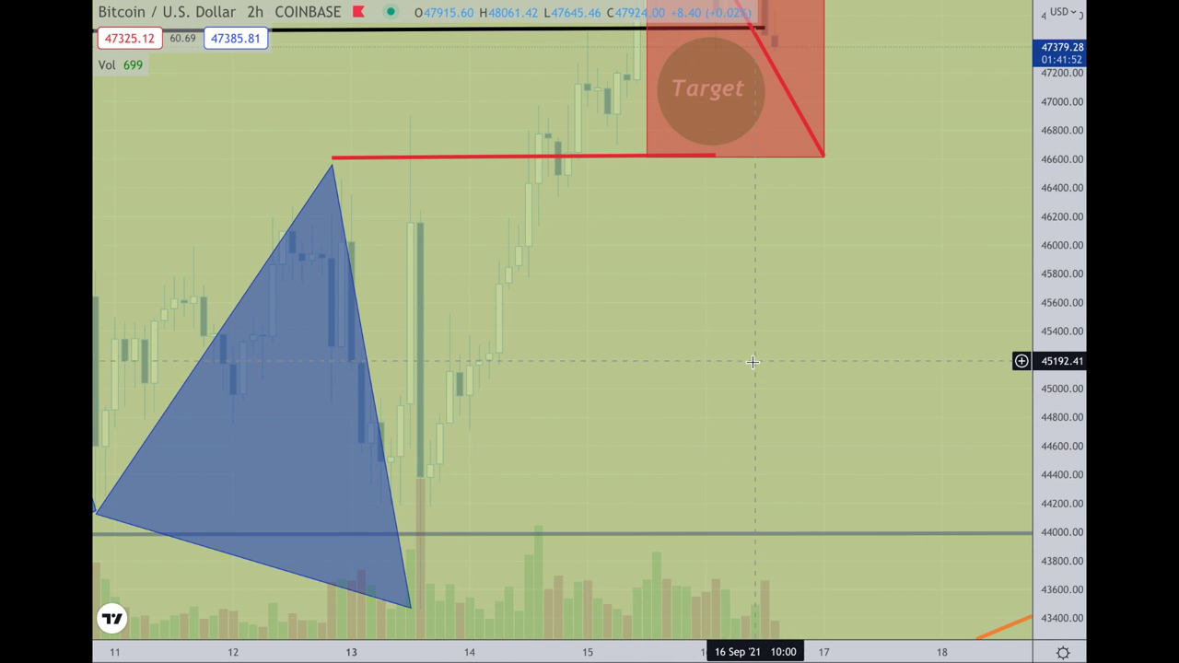
drag(750, 360, 746, 370)
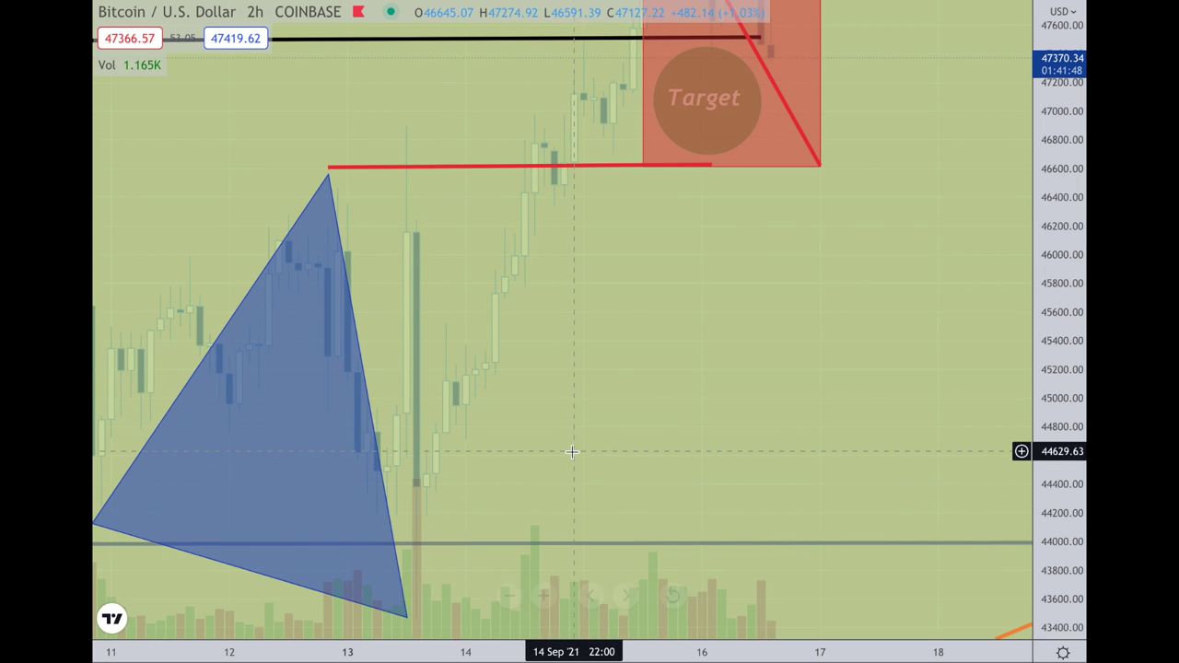
drag(747, 378, 673, 596)
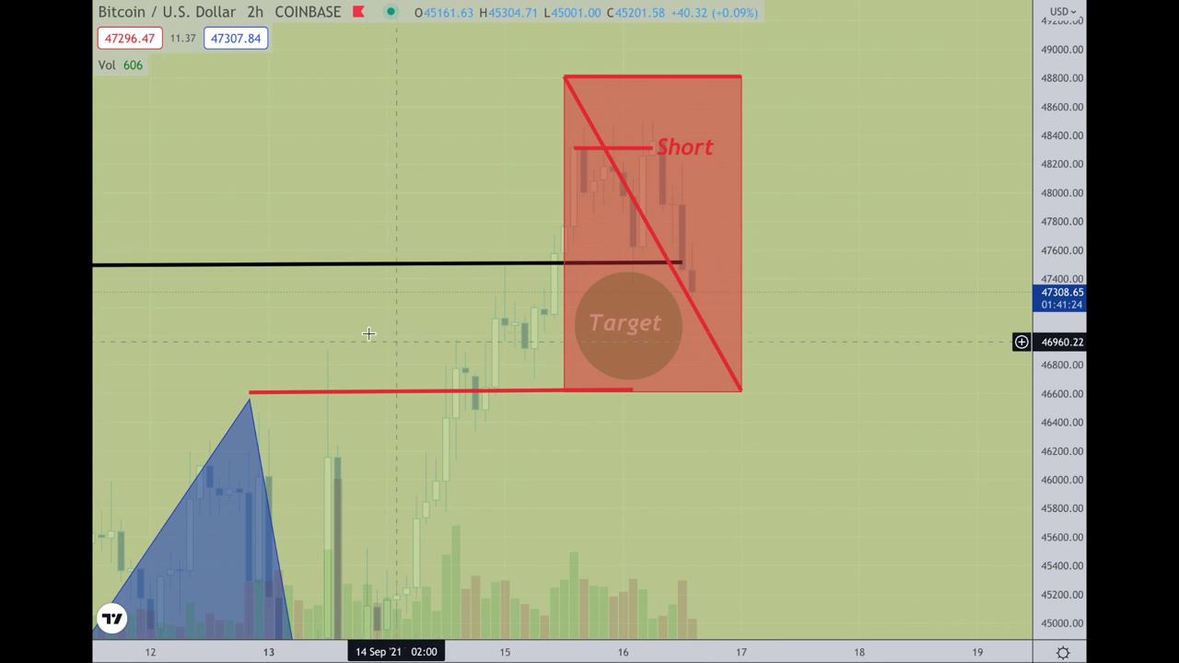
Compare the two blue triangles with the short setup and the wider price range up to the red line near 50000
drag(295, 325, 635, 276)
drag(1063, 304, 1068, 465)
scroll(916, 477, down, 3)
drag(902, 469, 756, 398)
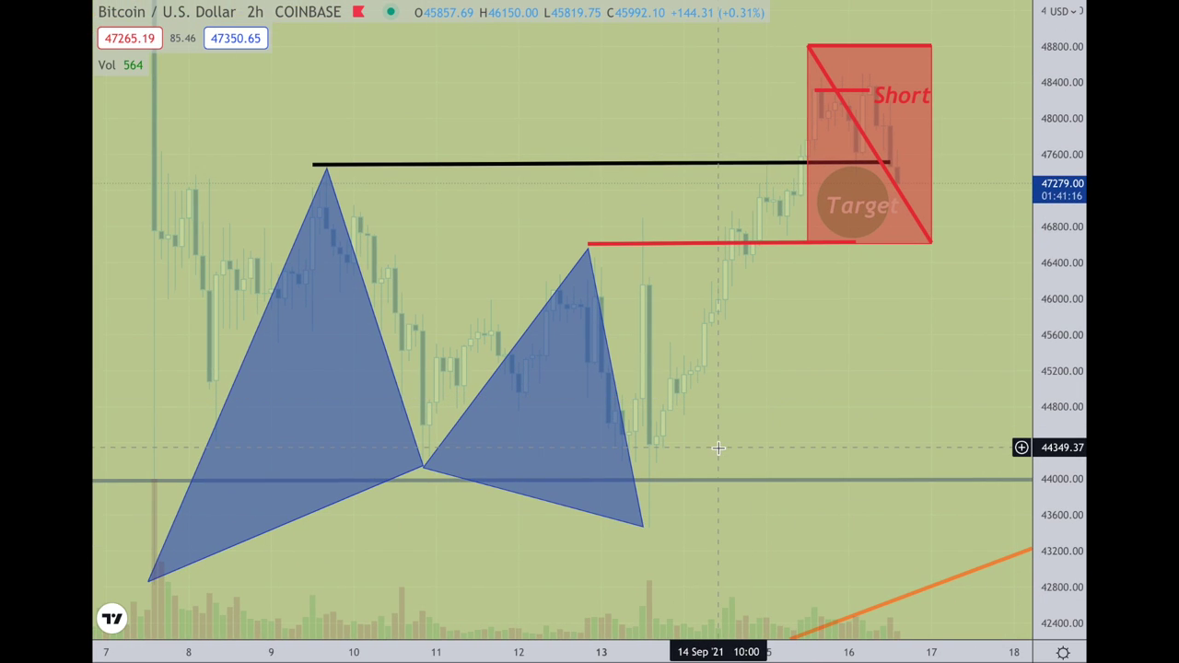
mouse_move(725, 567)
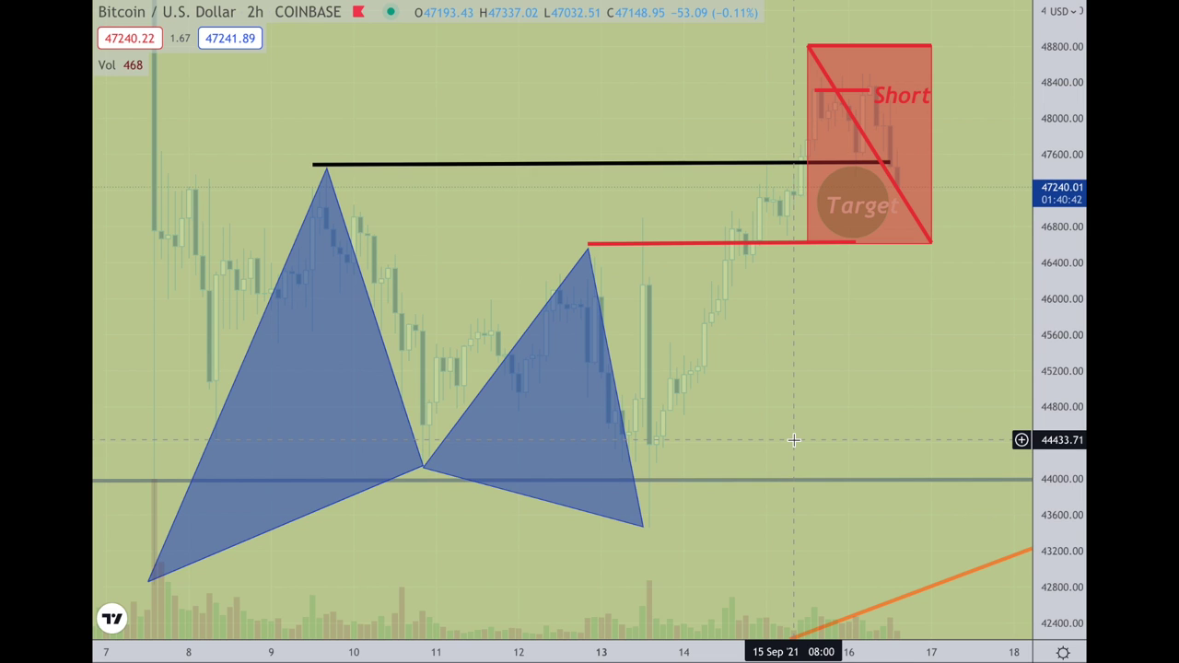
scroll(794, 440, up, 4)
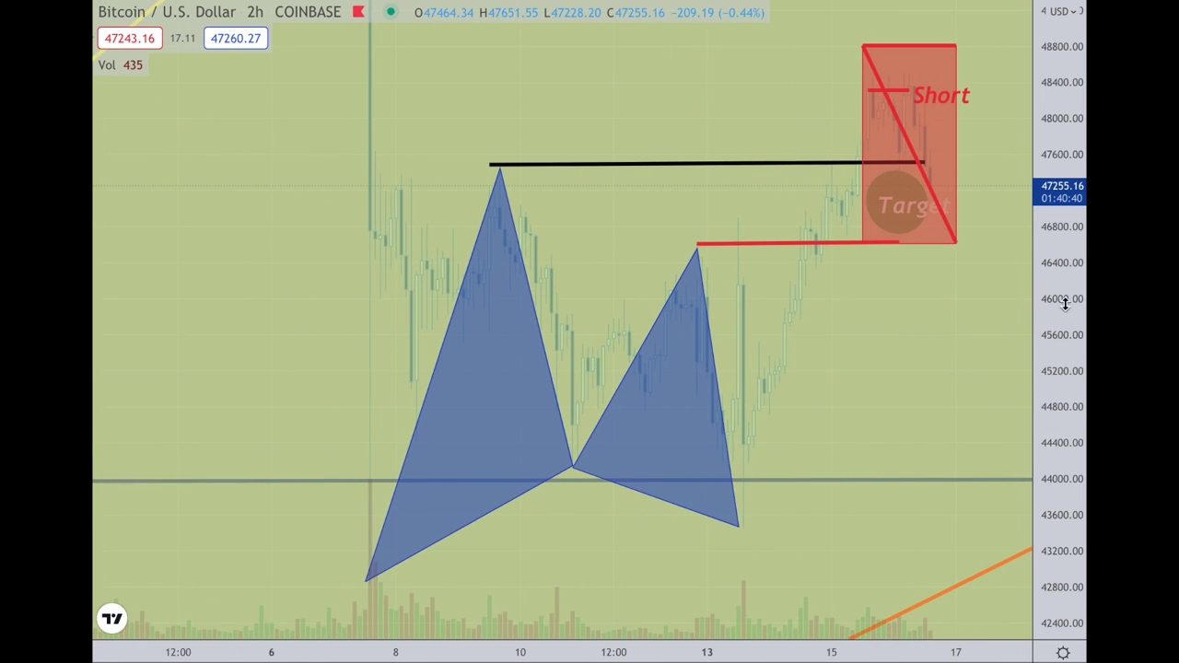
drag(1056, 369, 1055, 428)
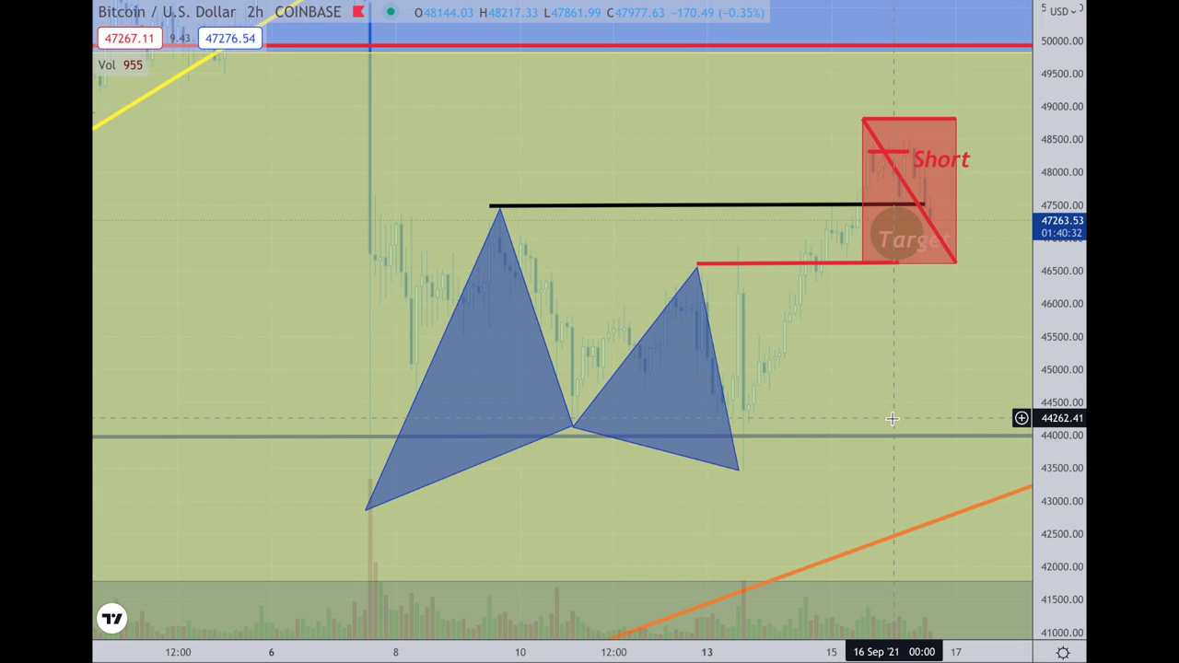
drag(891, 419, 765, 423)
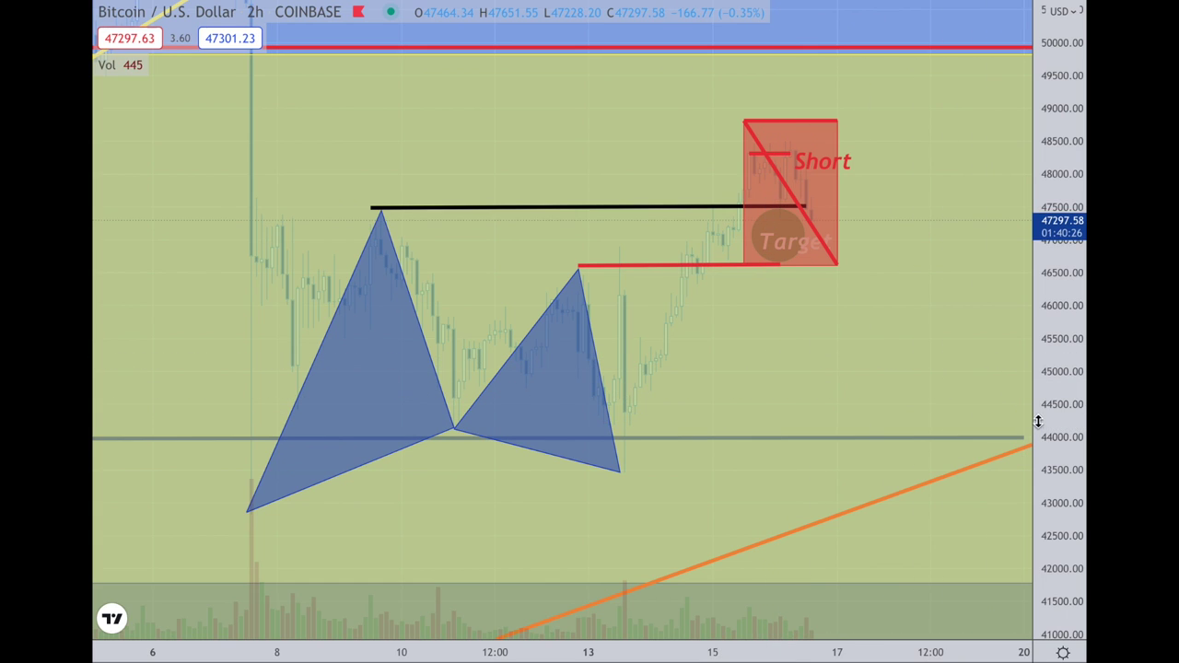
Inspect the 2h candles near the Short level and the second blue triangle's anchor points above the support line
drag(1051, 411, 1044, 255)
drag(955, 303, 866, 350)
click(695, 121)
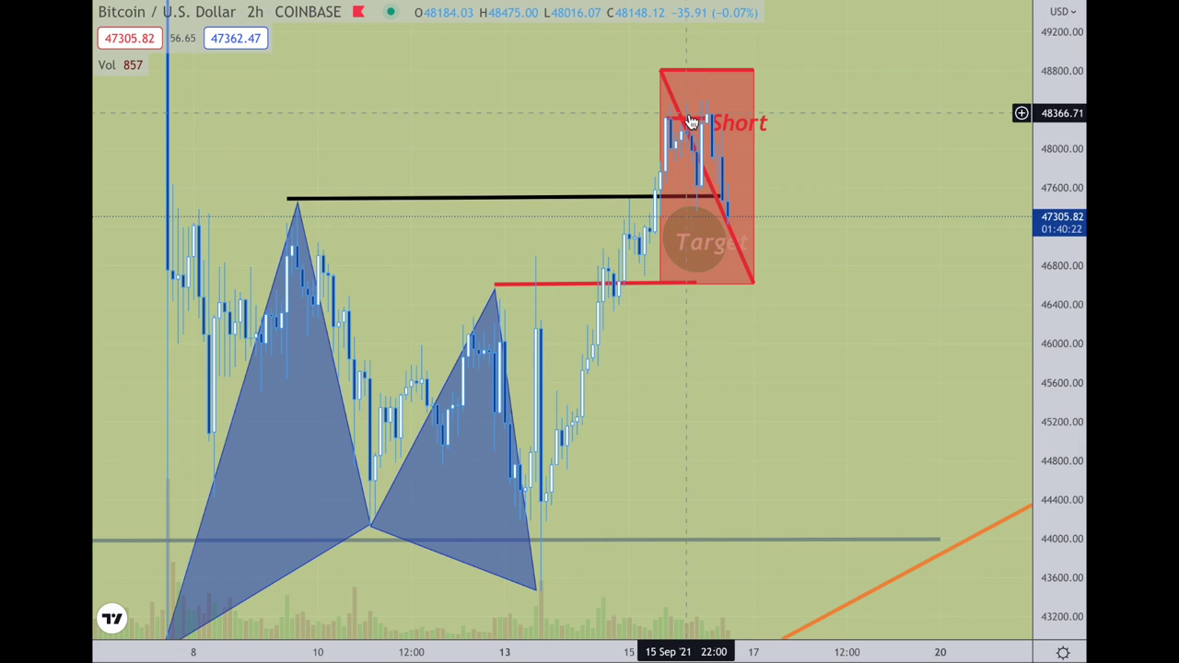
click(829, 261)
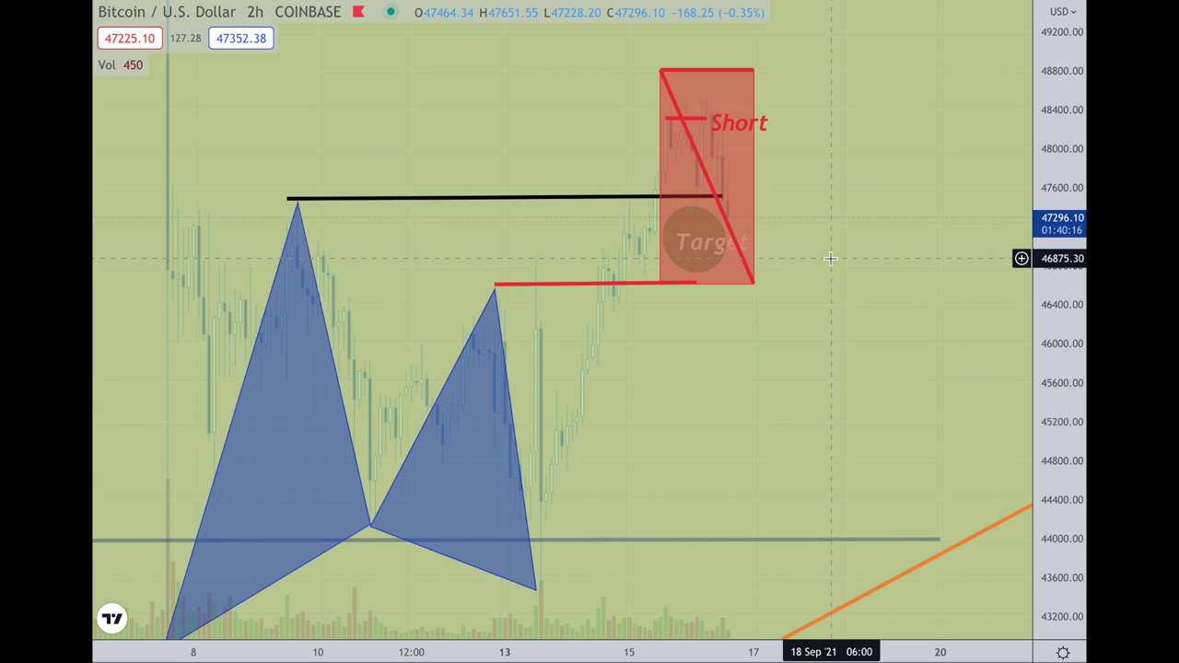
drag(740, 332, 784, 239)
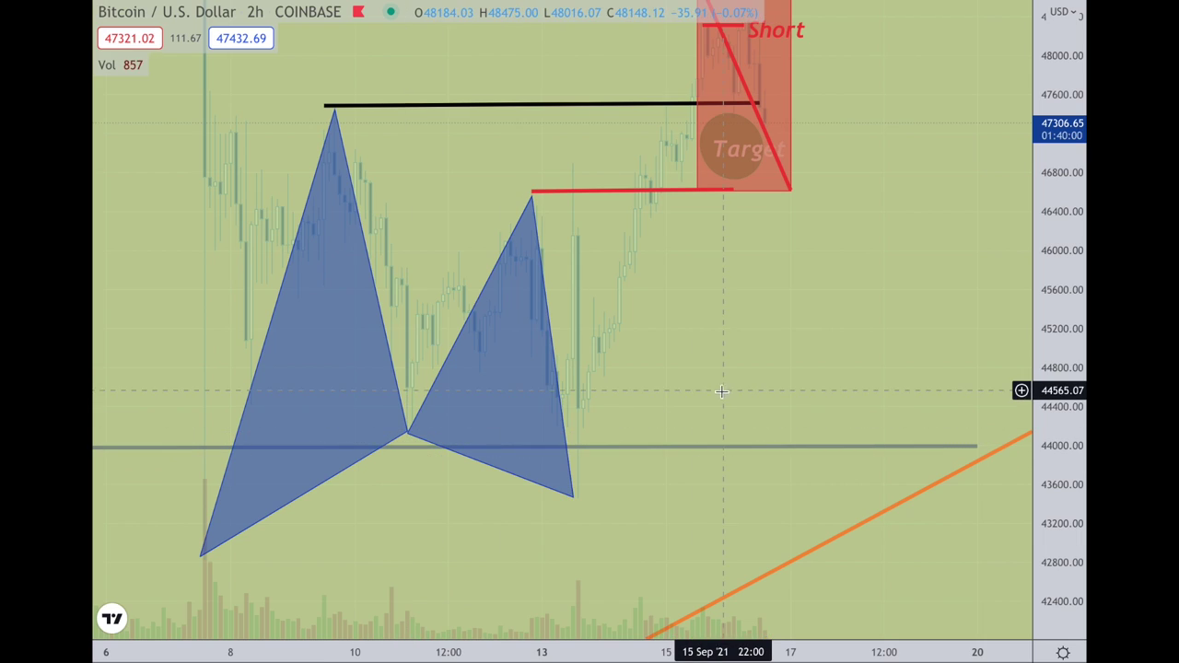
click(407, 434)
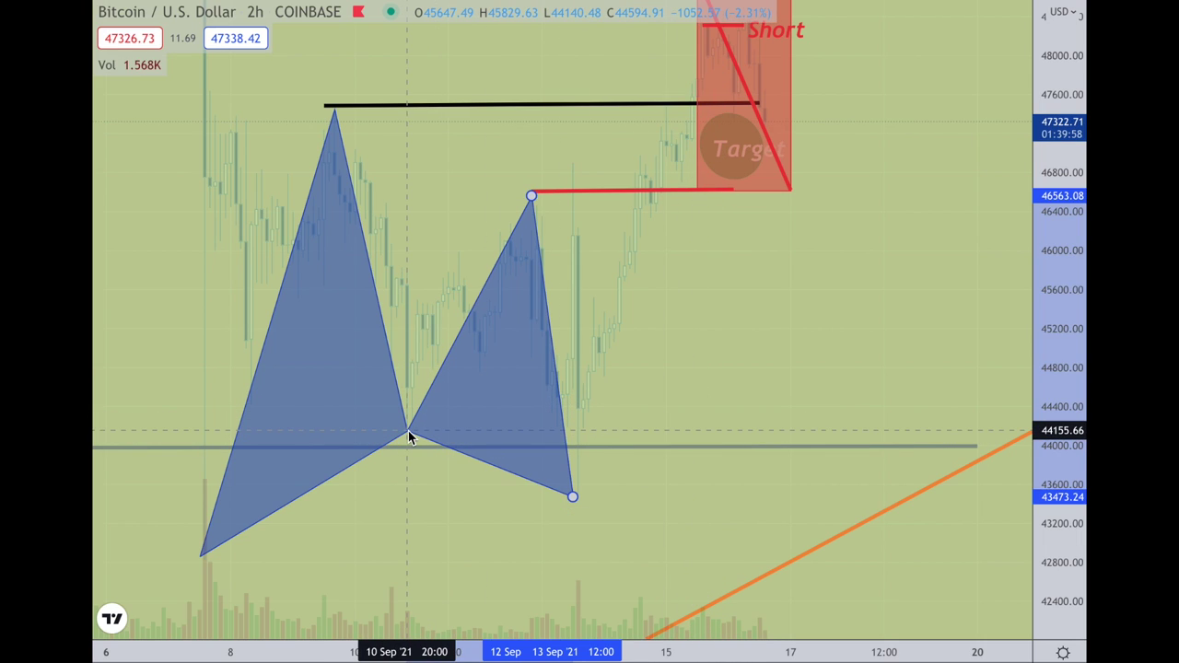
click(803, 385)
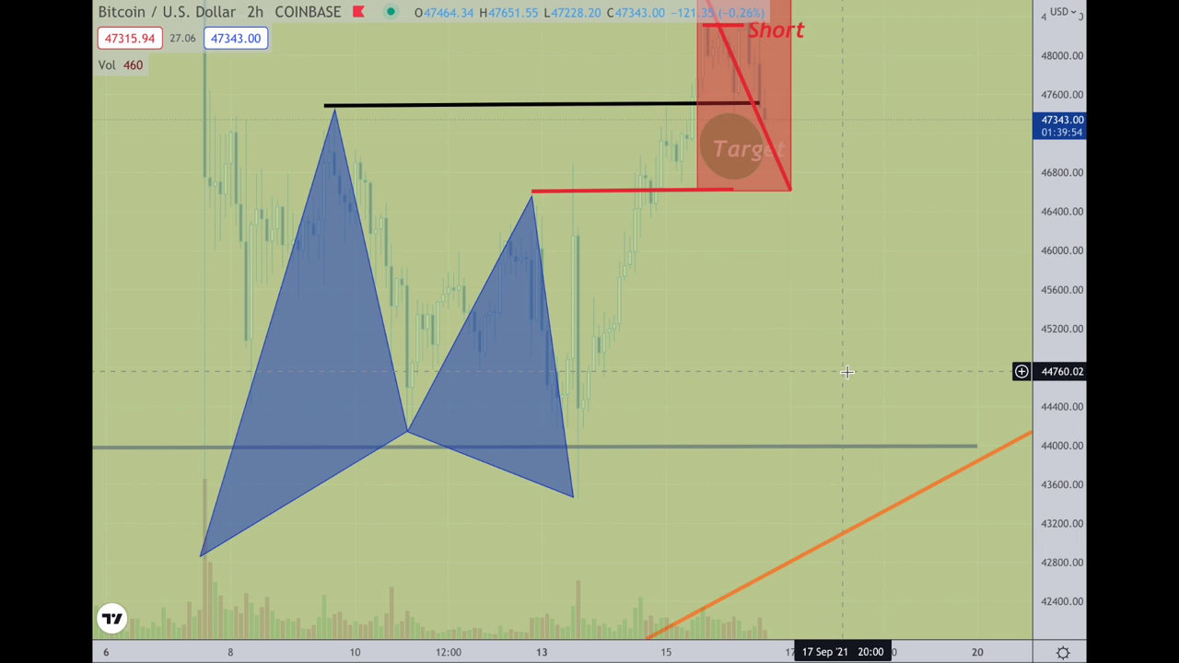
drag(844, 371, 776, 378)
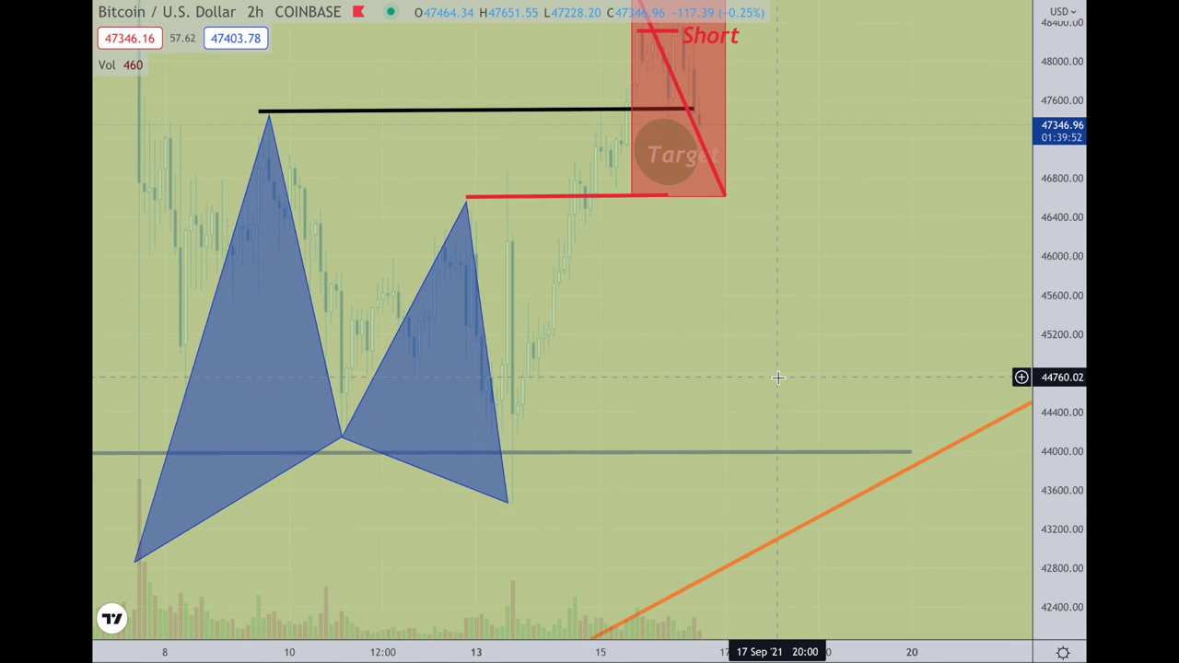
Examine the latest 2h candles inside the red rectangle against the Short level and the Target circle
drag(868, 226, 866, 371)
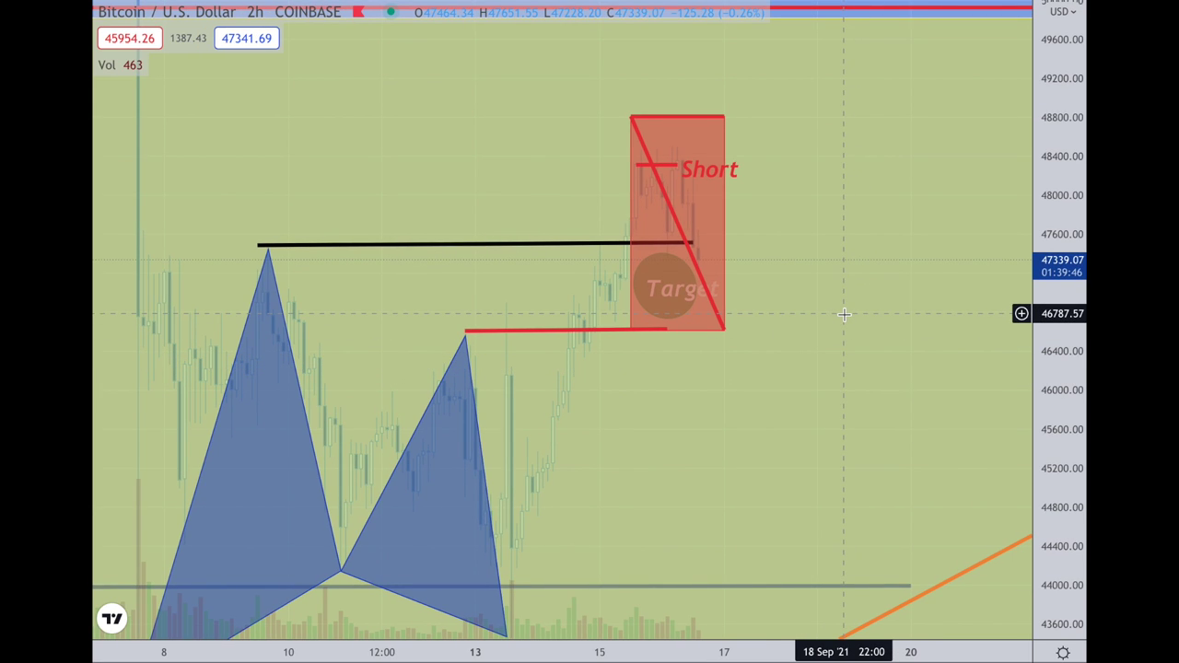
scroll(843, 314, up, 4)
drag(731, 464, 979, 433)
drag(1082, 440, 1039, 307)
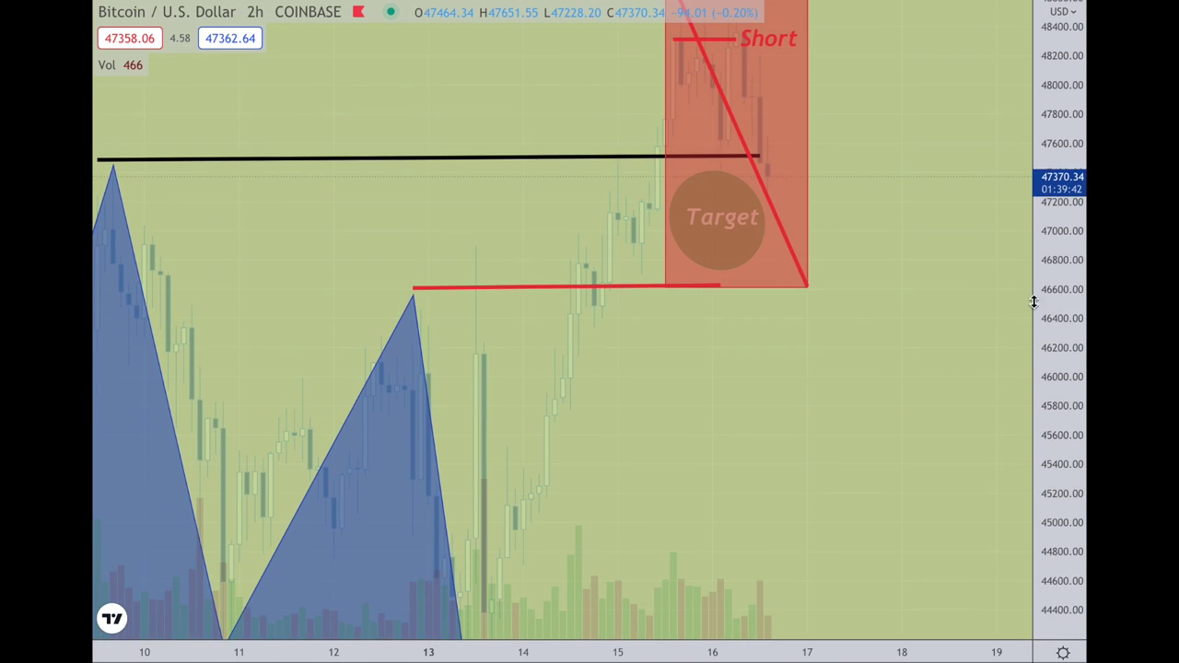
drag(863, 358, 845, 386)
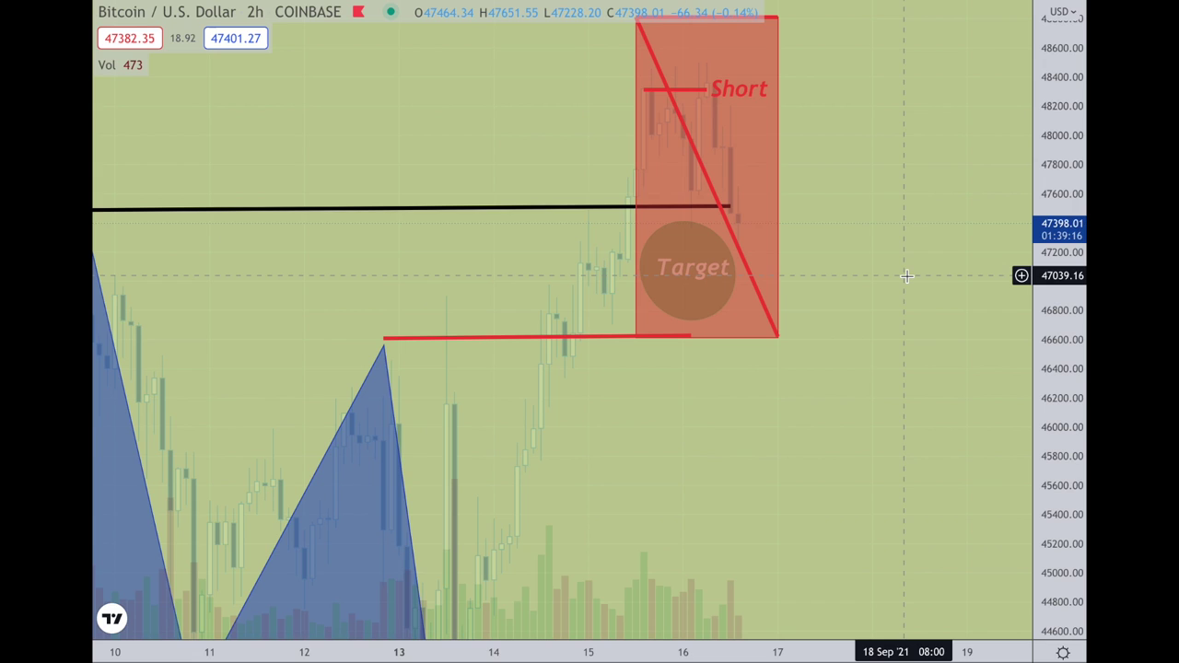
Centre the Target label inside the brown circle on the 45-minute Bitcoin chart
drag(936, 250, 926, 308)
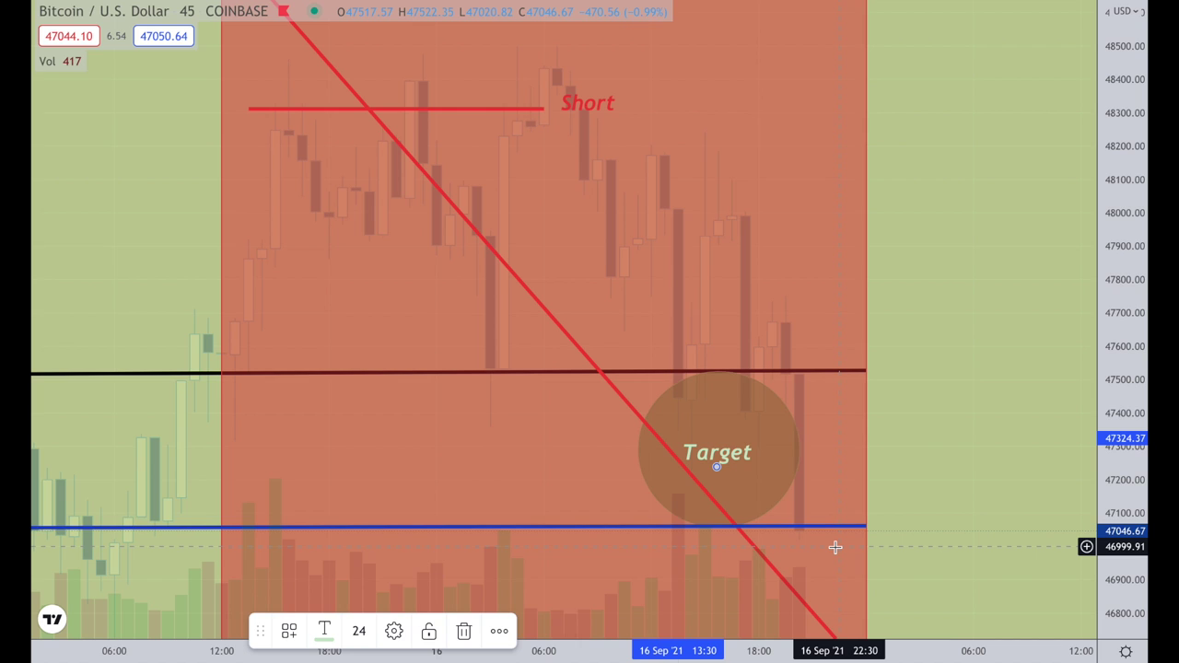
scroll(912, 544, down, 3)
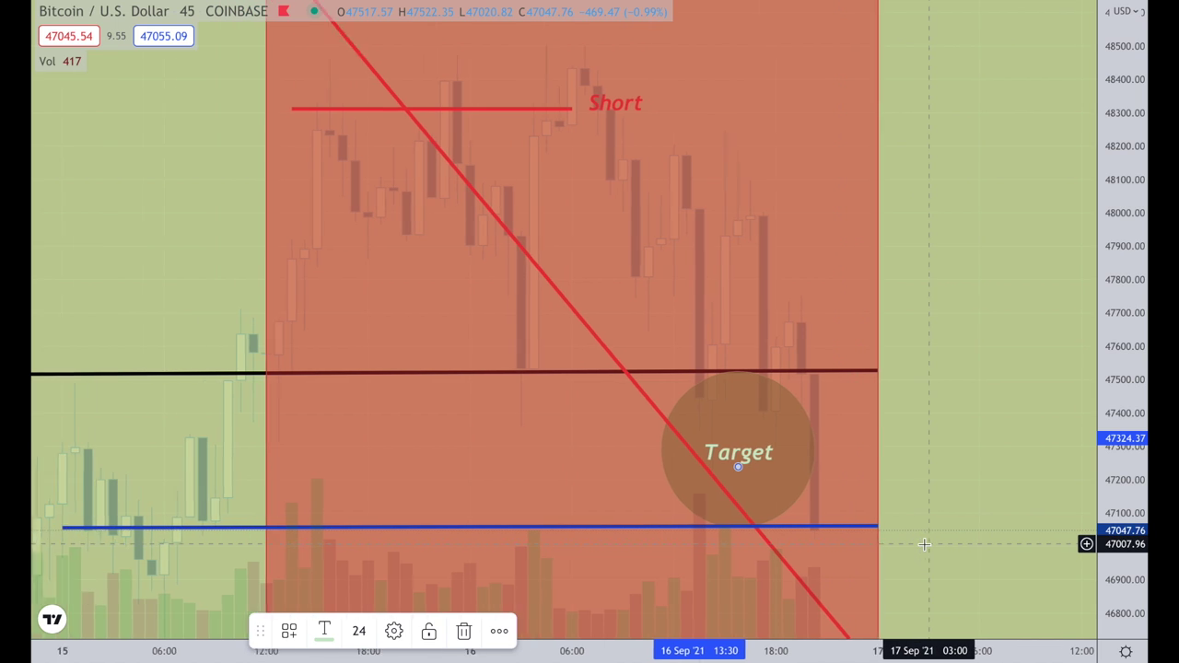
drag(1133, 479, 1133, 505)
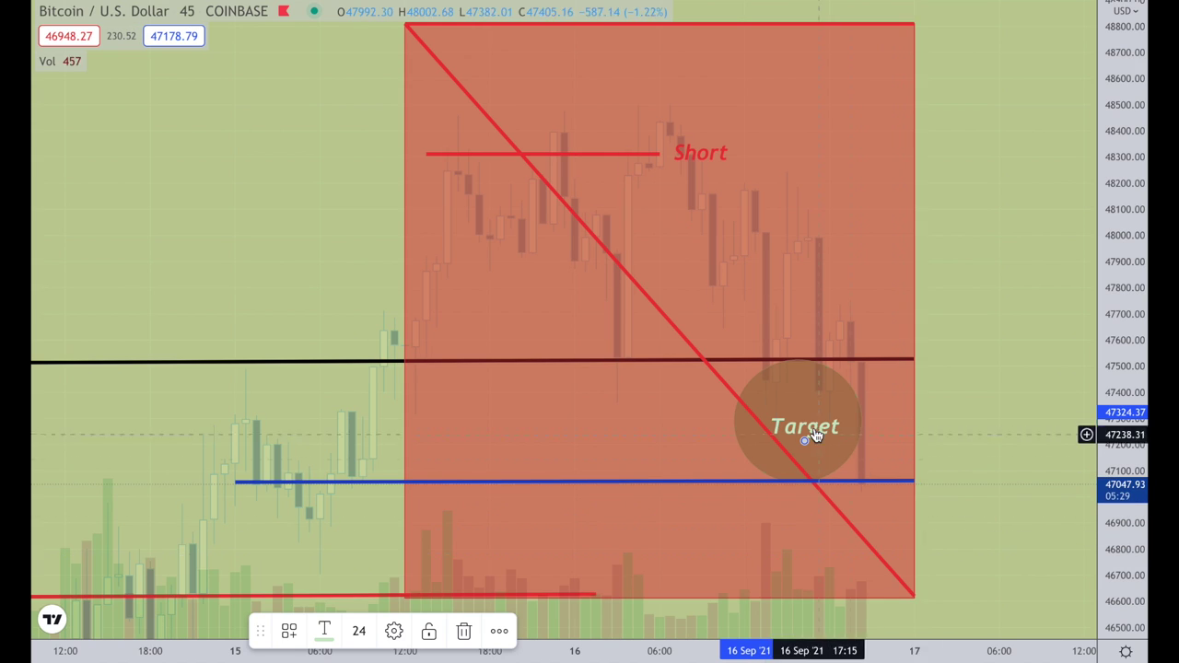
drag(818, 435, 804, 427)
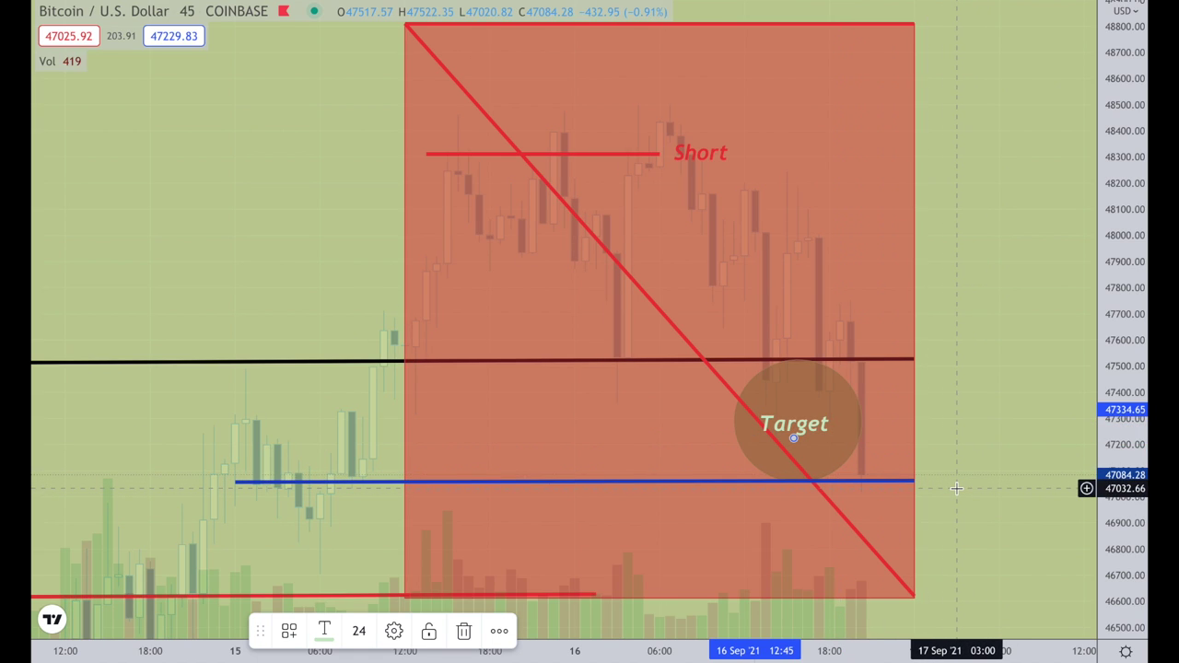
click(875, 482)
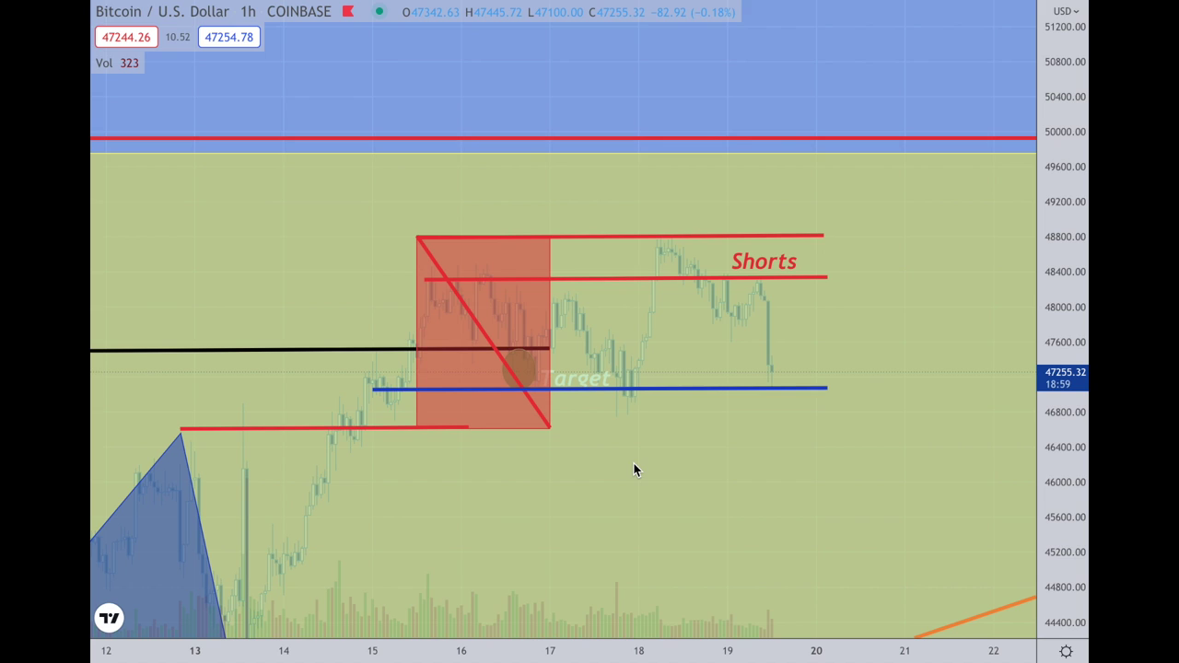
Examine the 1h Bitcoin candles against the Target circle, the blue support line and the two red Shorts lines
click(535, 376)
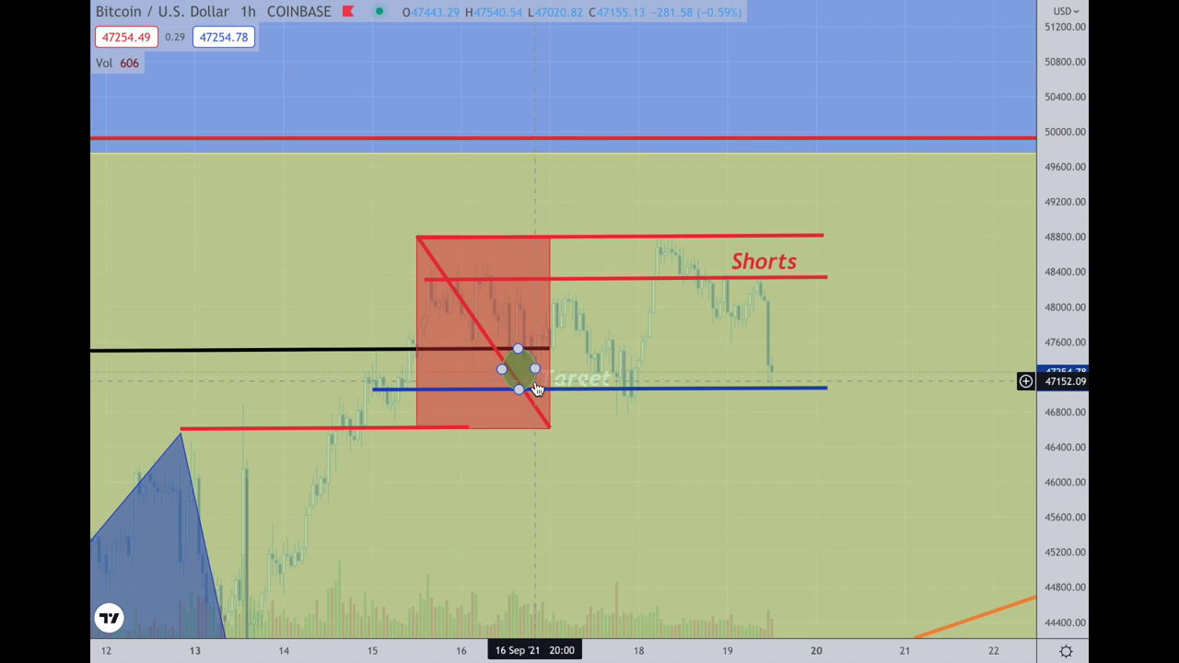
click(539, 389)
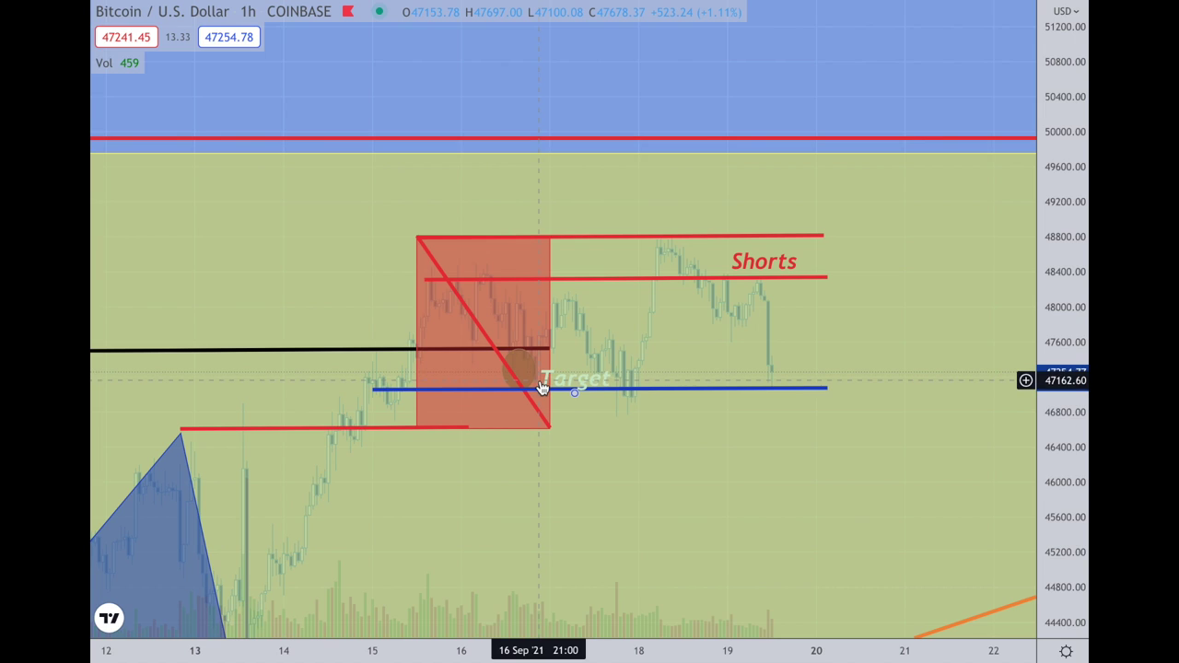
click(551, 307)
click(627, 410)
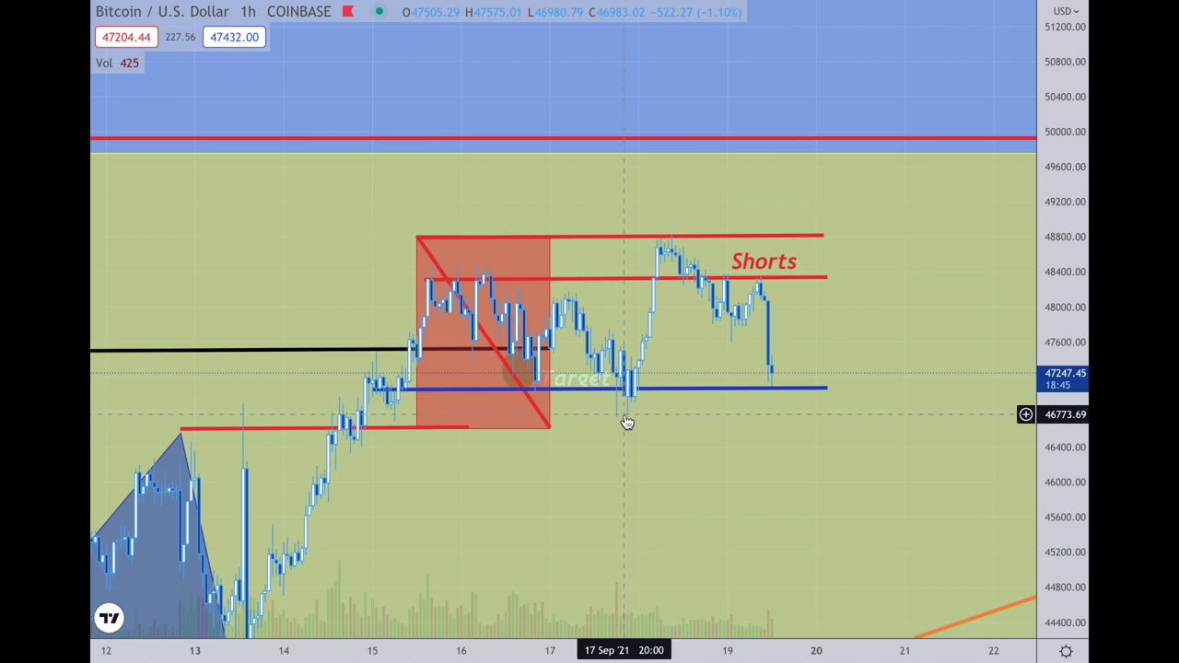
click(658, 279)
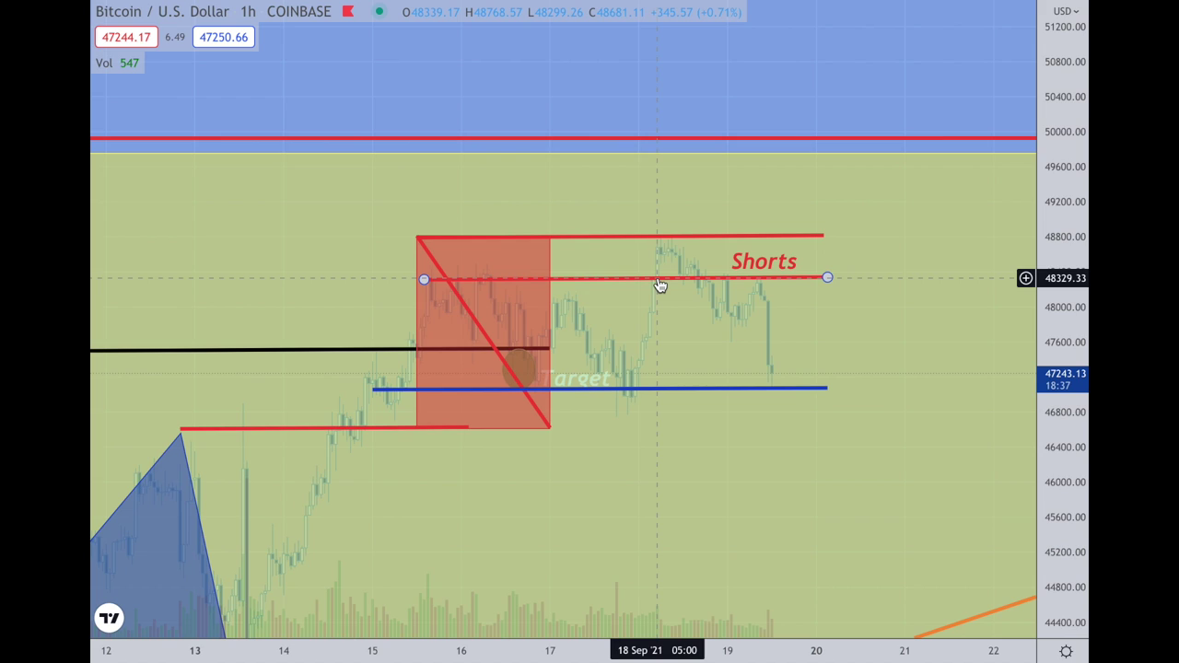
click(659, 284)
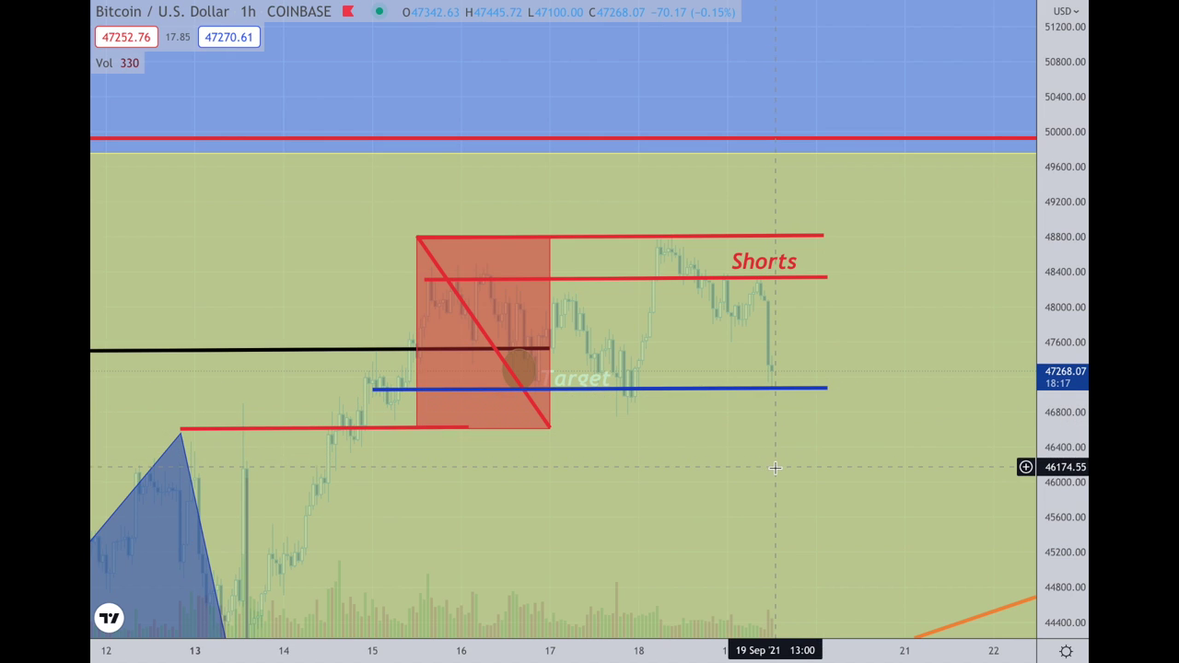
scroll(774, 470, down, 3)
drag(774, 471, 750, 342)
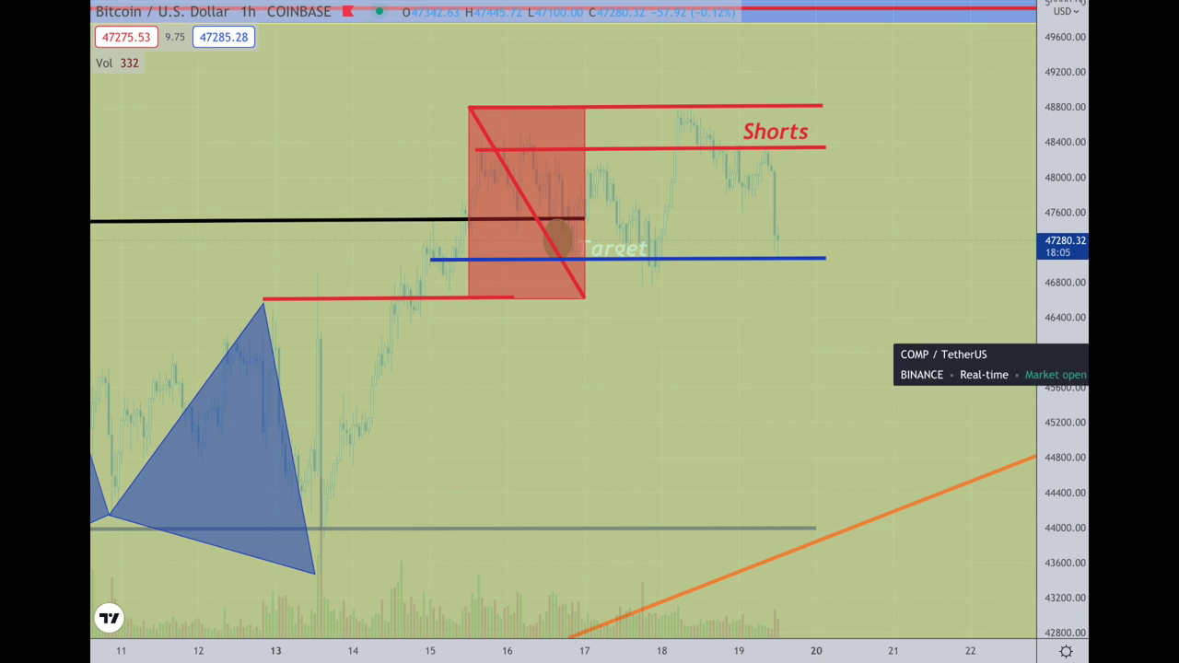
Open the COMP / TetherUS chart and draw a Fib Retracement from the 7 Sep low at 350.2 up to 459.6
click(1086, 364)
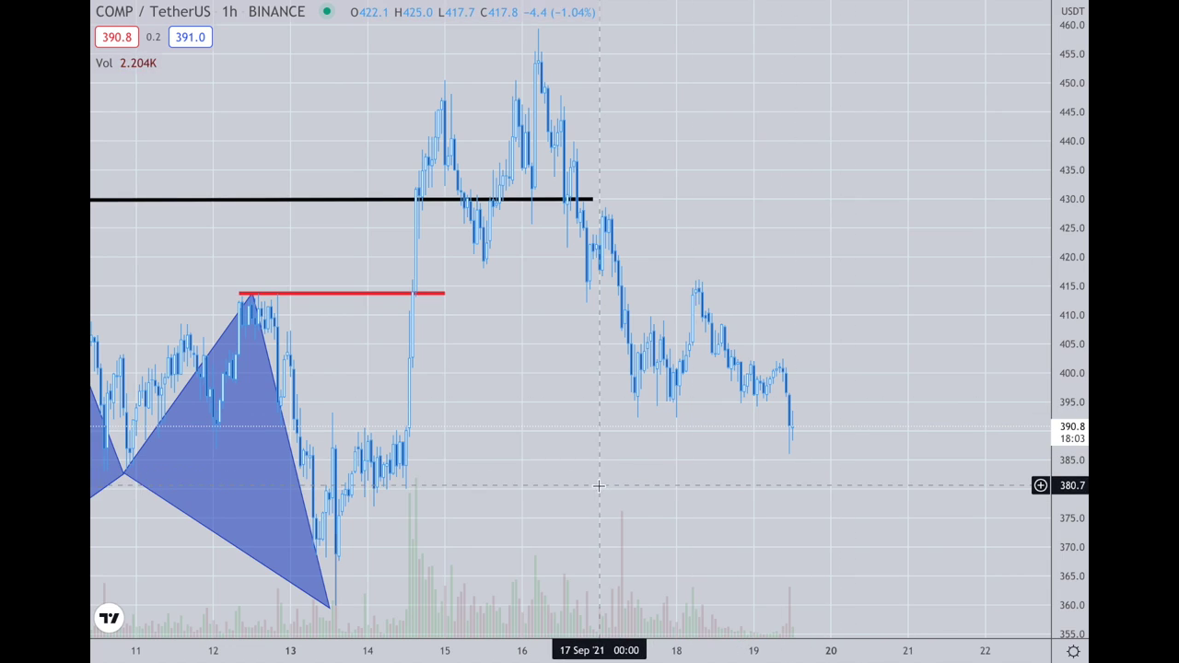
drag(600, 486, 865, 460)
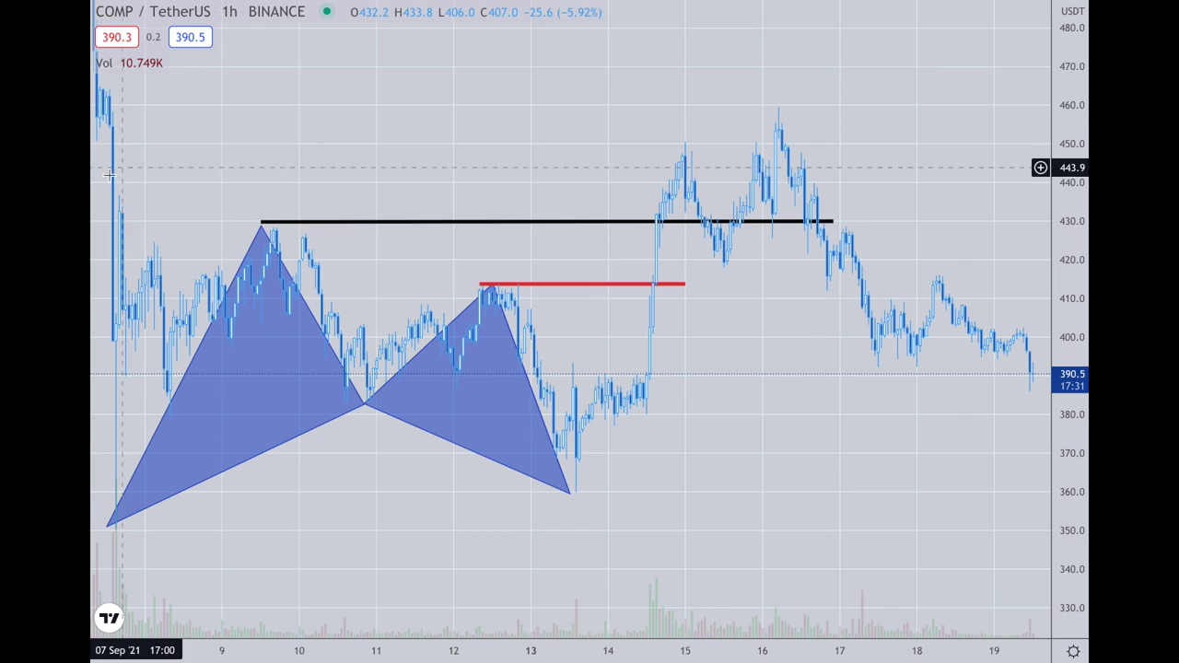
click(87, 55)
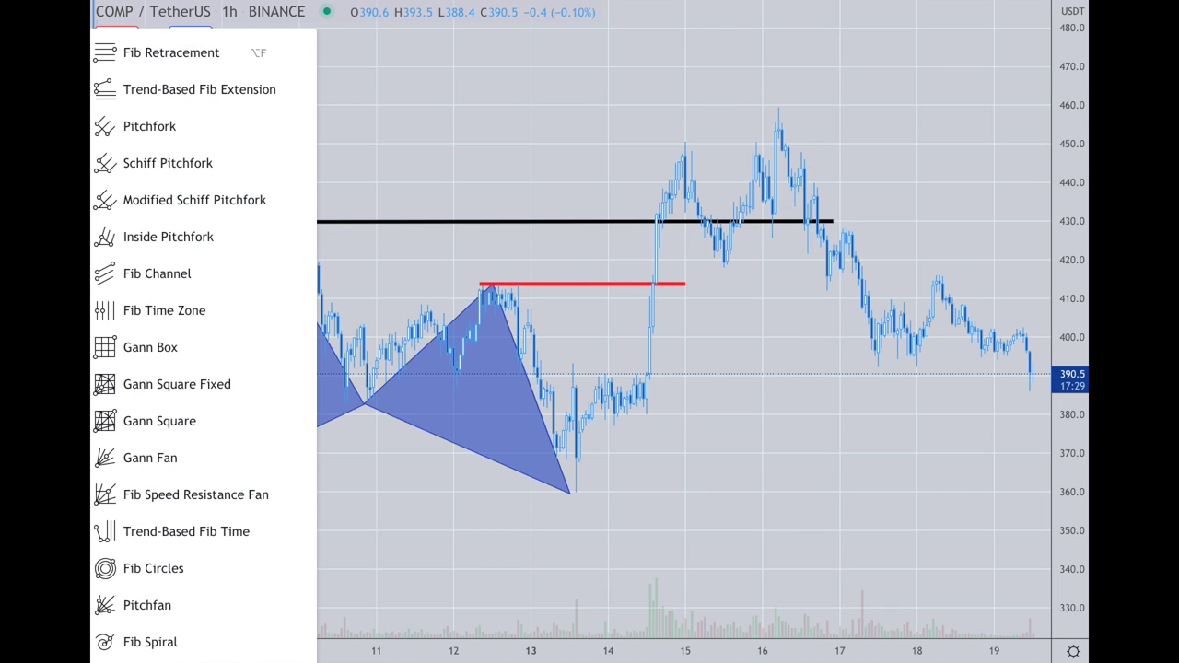
click(89, 52)
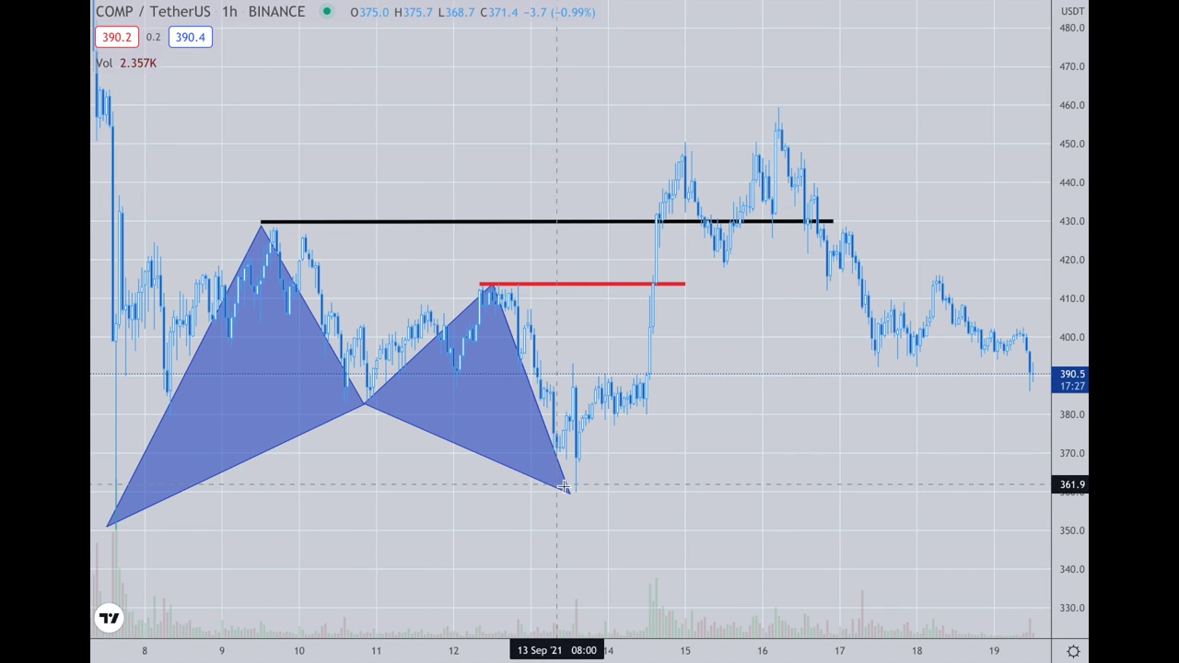
click(115, 530)
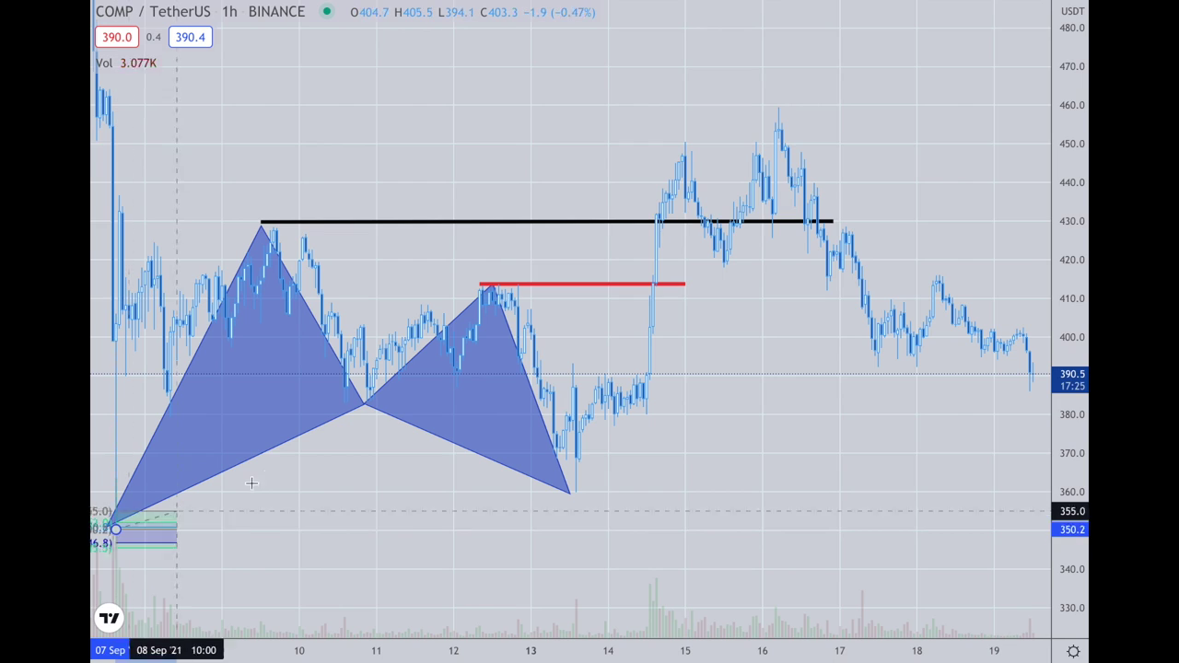
click(1005, 107)
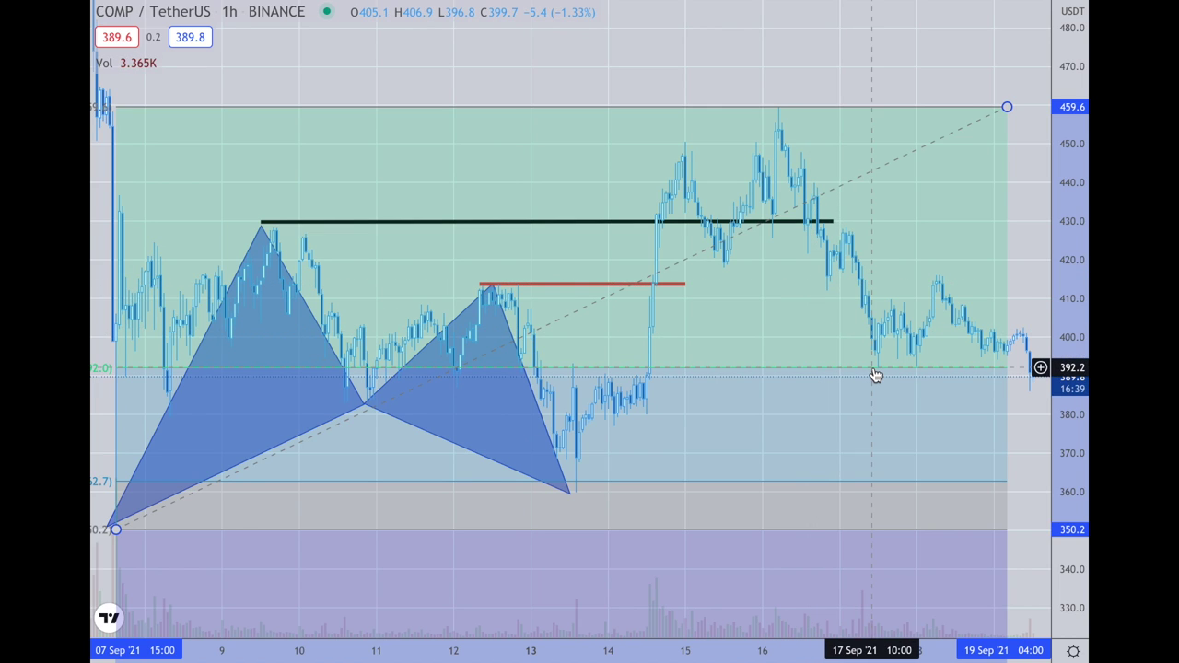
Review the 1h charts of CTSI / TetherUS, Avalanche / Tether and ATOM/USD over their September price swings
scroll(871, 375, down, 3)
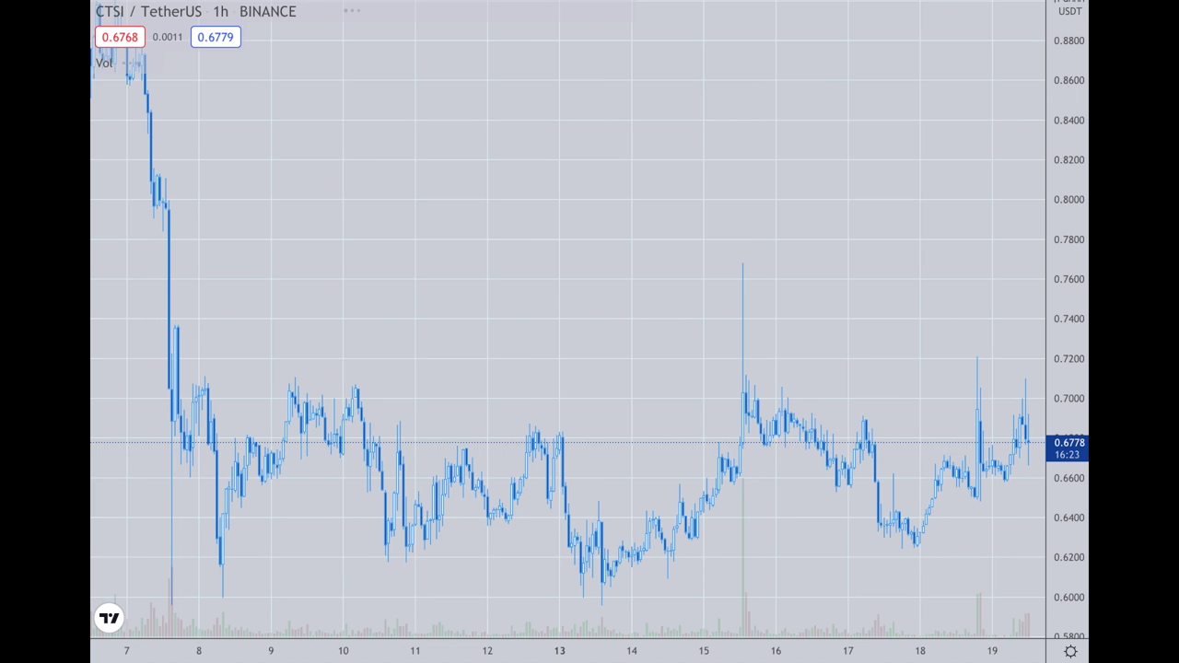
drag(979, 319, 916, 311)
scroll(915, 311, down, 3)
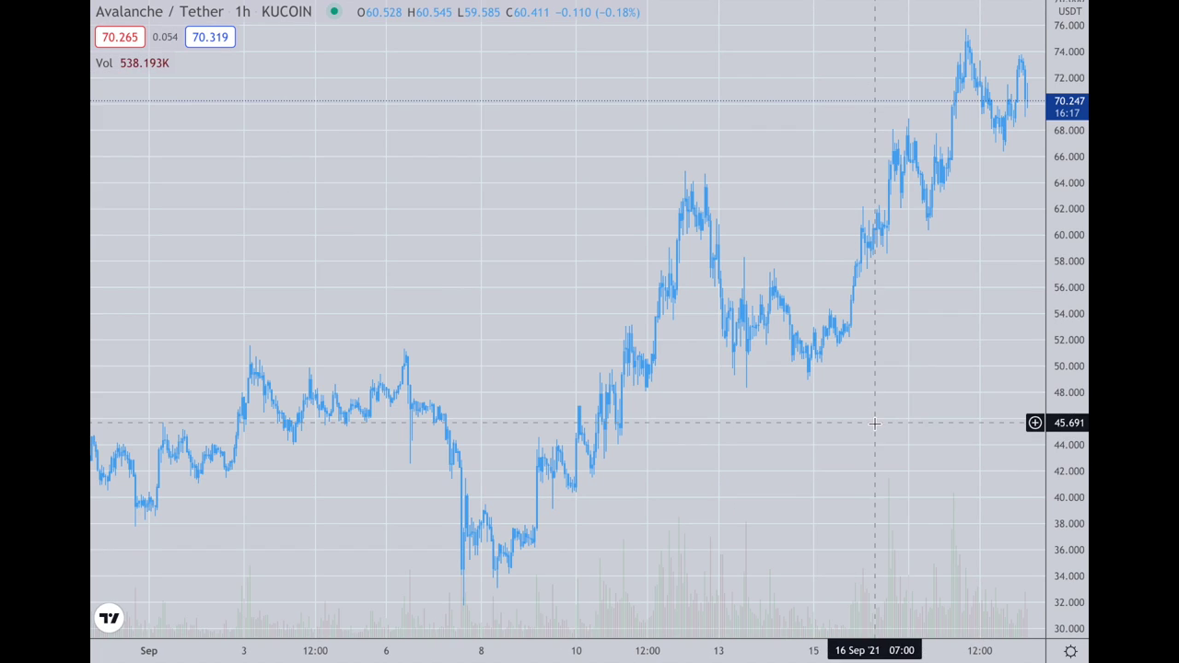
drag(876, 424, 741, 427)
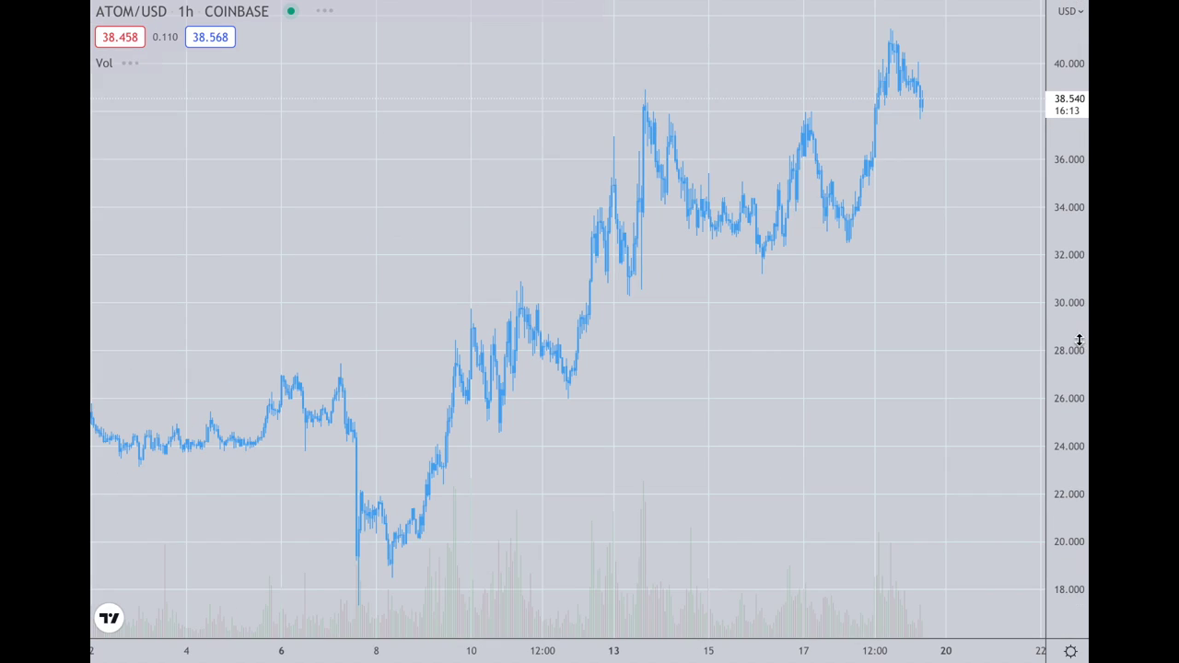
drag(1060, 337, 1058, 386)
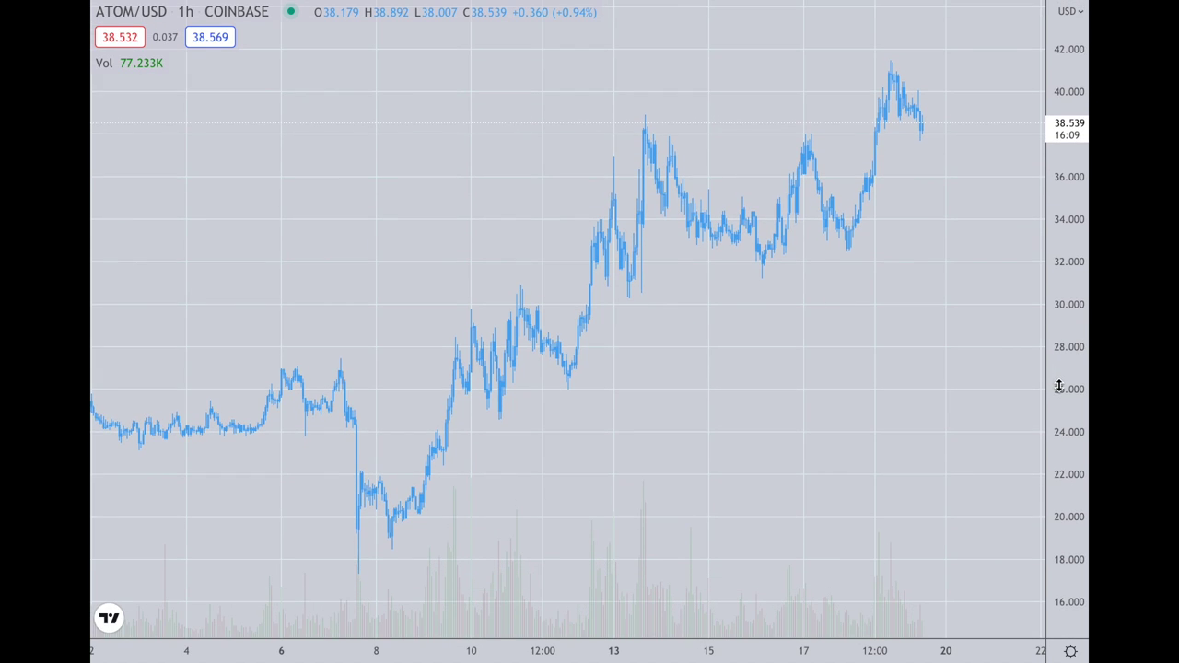
drag(1059, 386, 1058, 396)
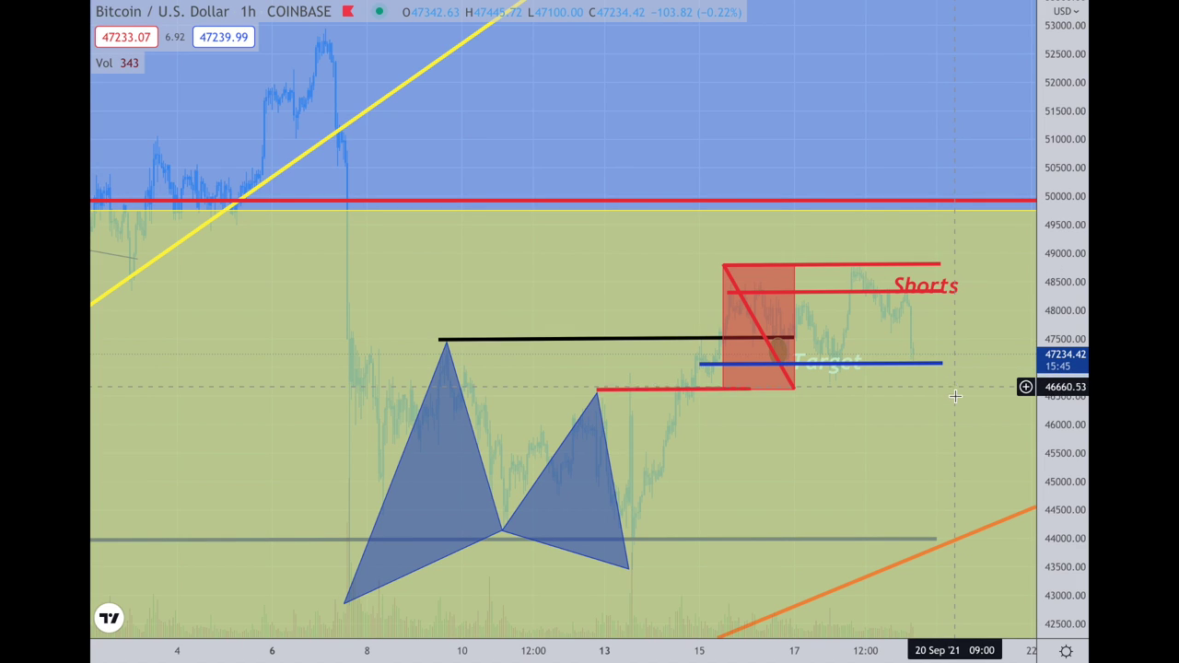
Return to the 1h Bitcoin chart and examine the Shorts lines, Target zone and two blue triangles down to the 44000 line
scroll(924, 422, up, 3)
scroll(925, 421, up, 2)
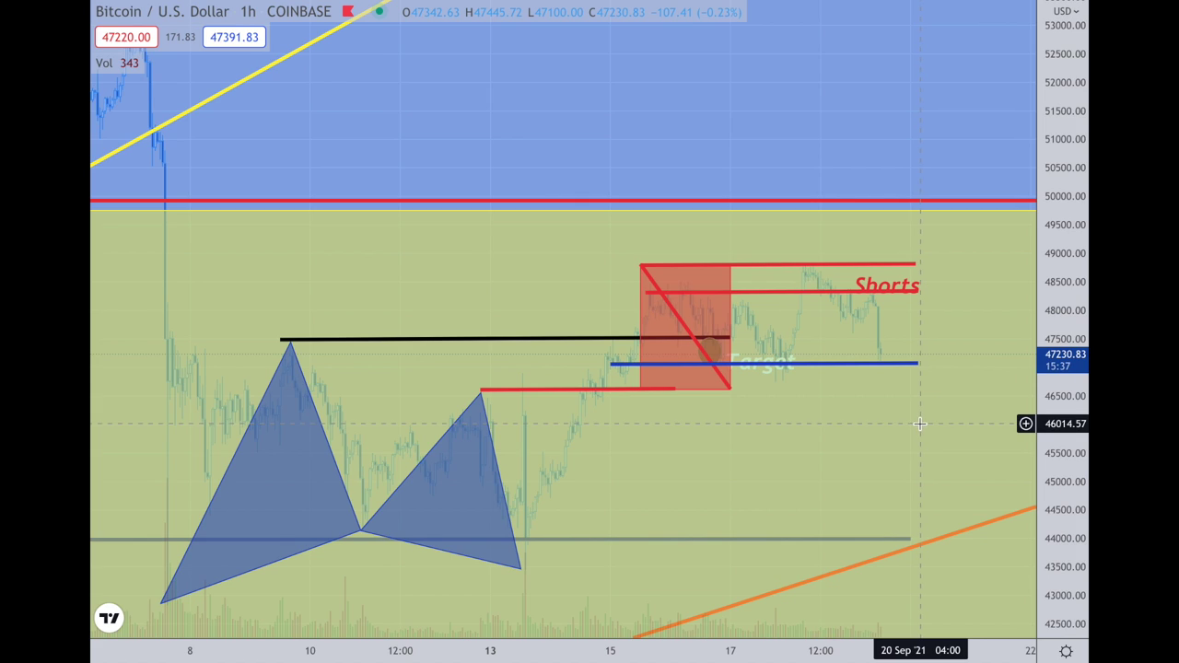
drag(1060, 471, 1061, 302)
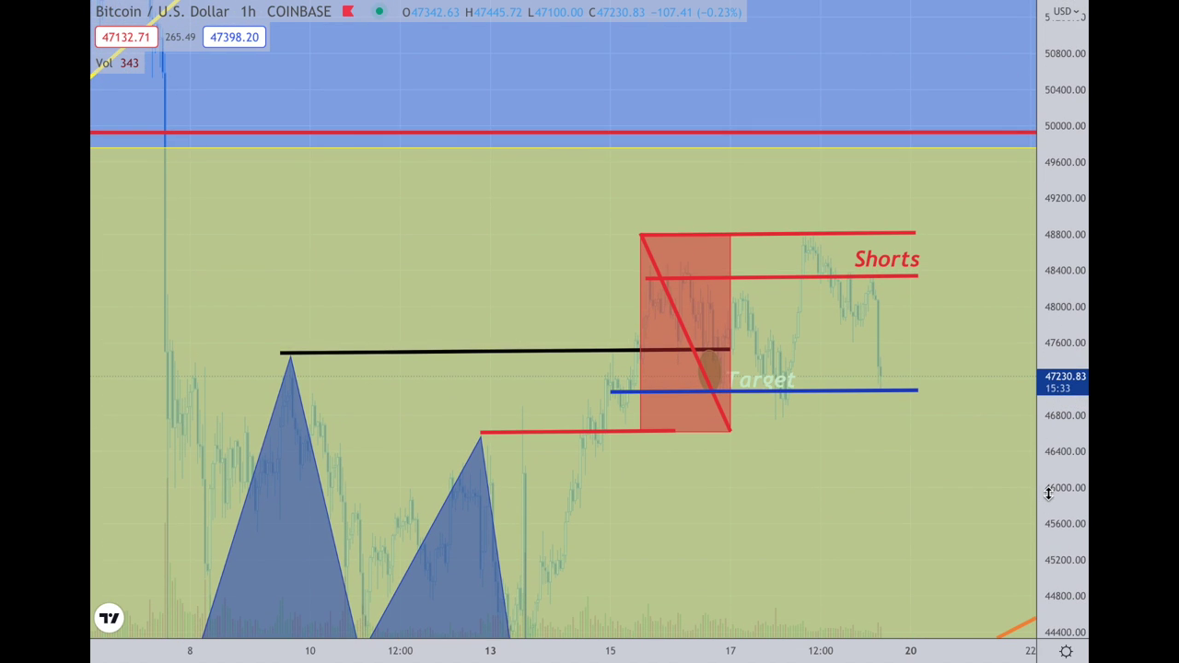
drag(1046, 495, 1046, 460)
drag(906, 498, 890, 362)
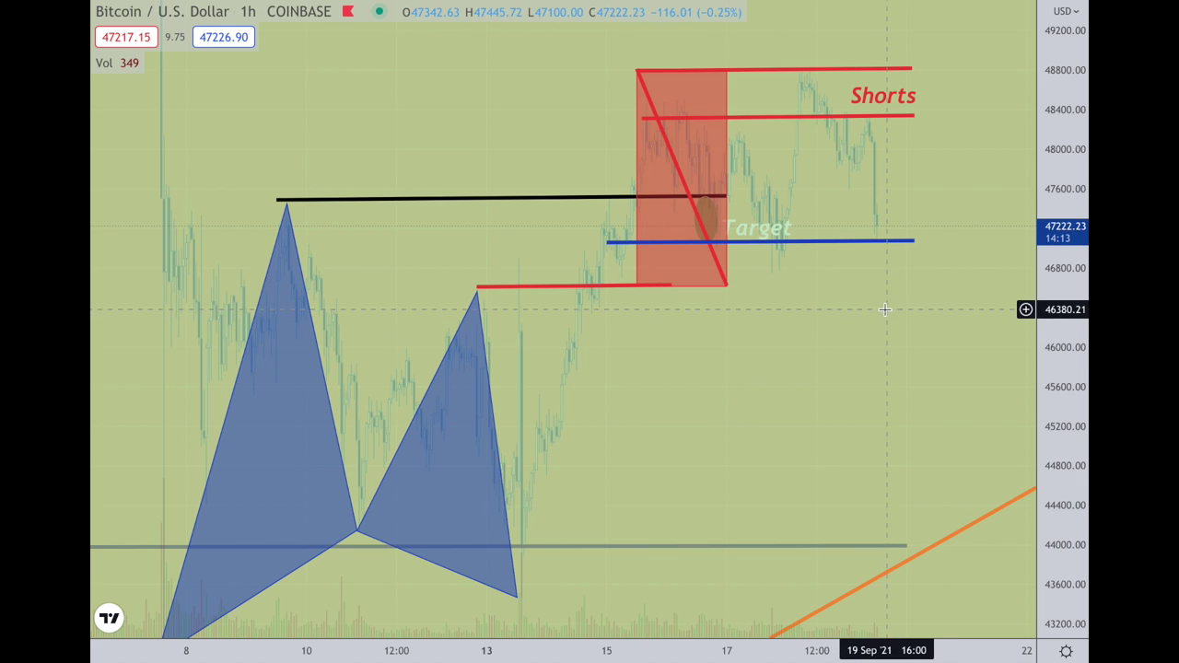
scroll(884, 313, up, 2)
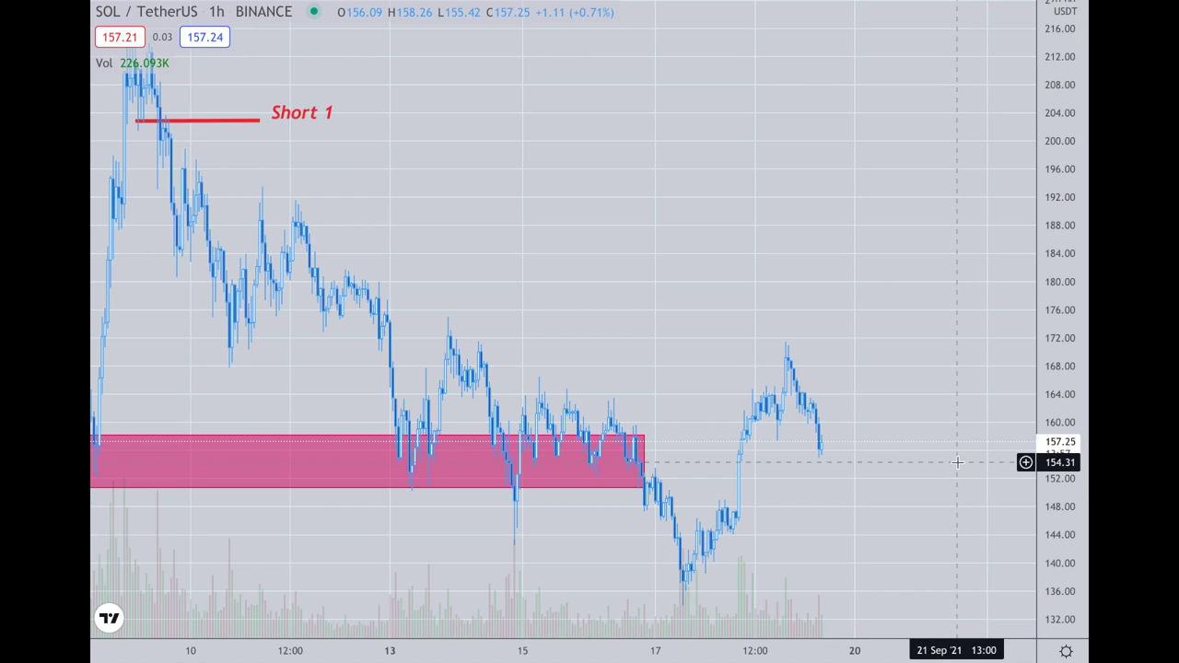
Examine the SOL / TetherUS 1h chart from the Short 1 and Short 2 levels down to the pink zone and red pattern
drag(1059, 440, 1051, 520)
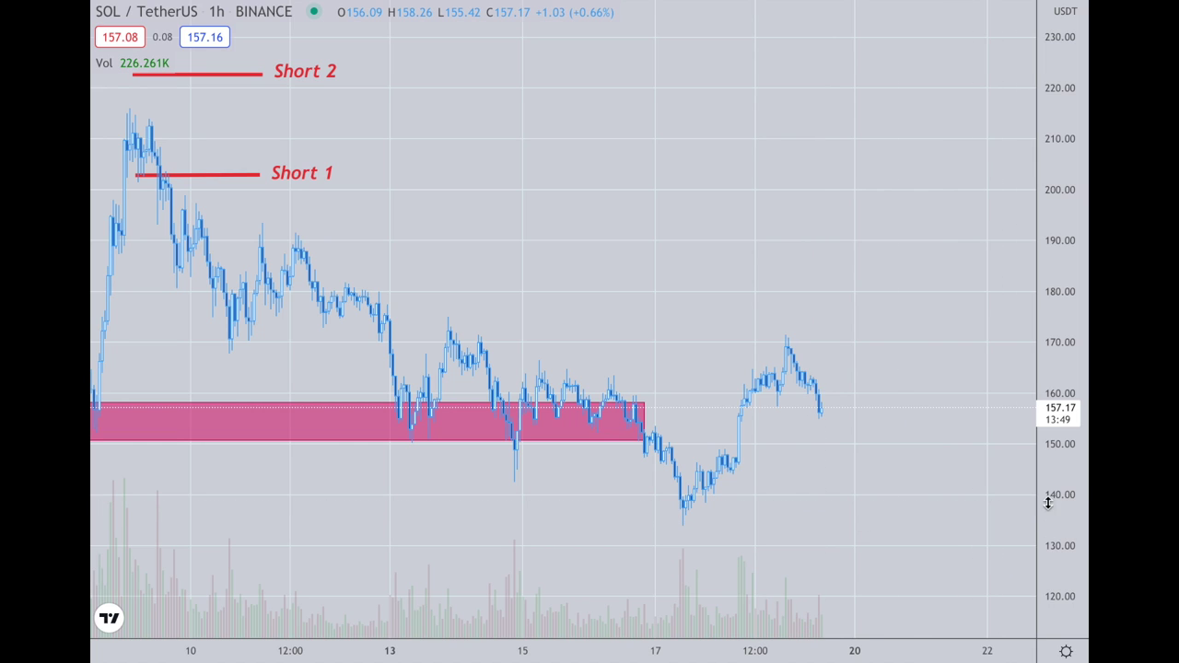
drag(1055, 500, 1054, 442)
drag(910, 413, 894, 253)
scroll(894, 253, down, 3)
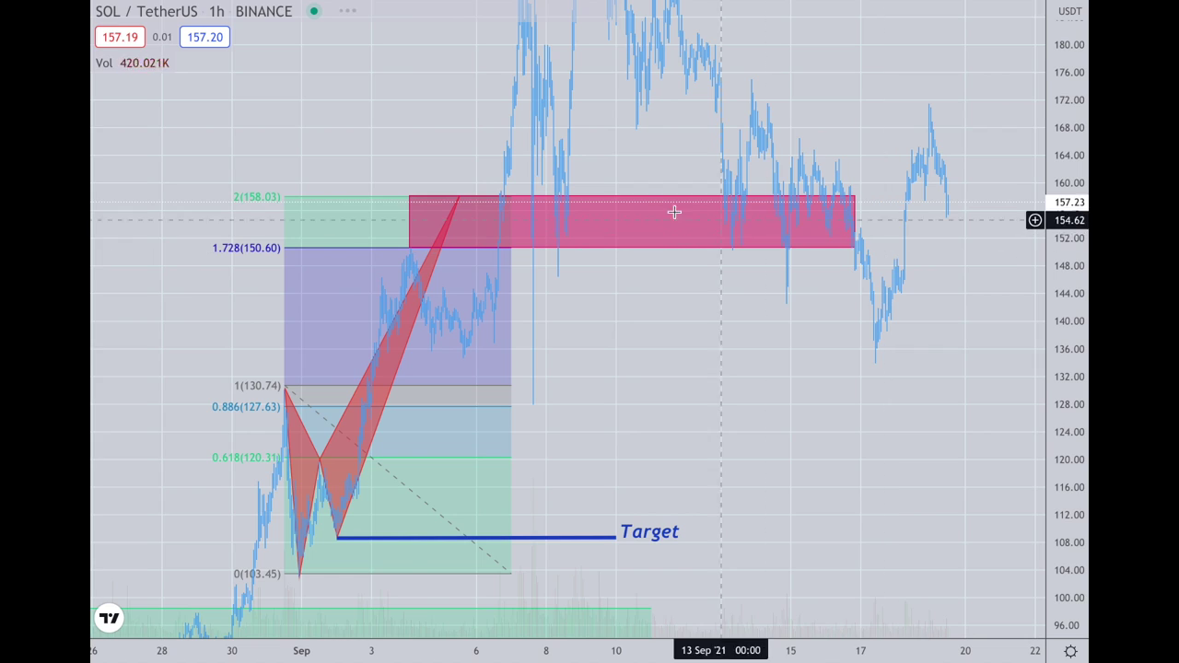
click(602, 202)
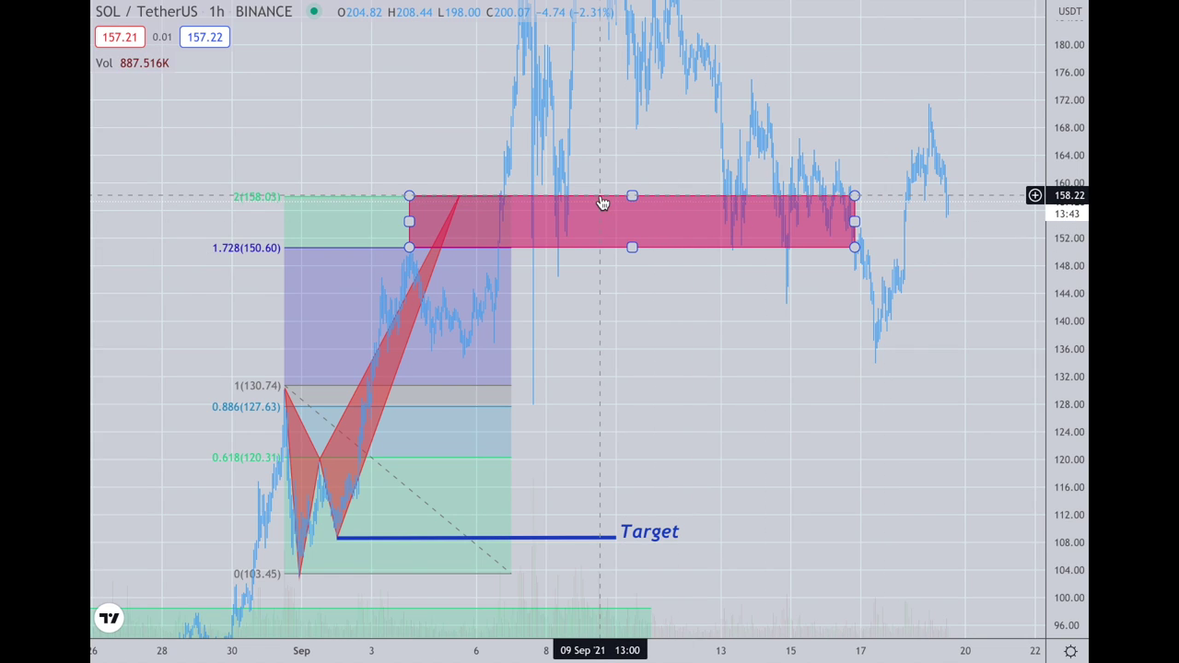
click(716, 303)
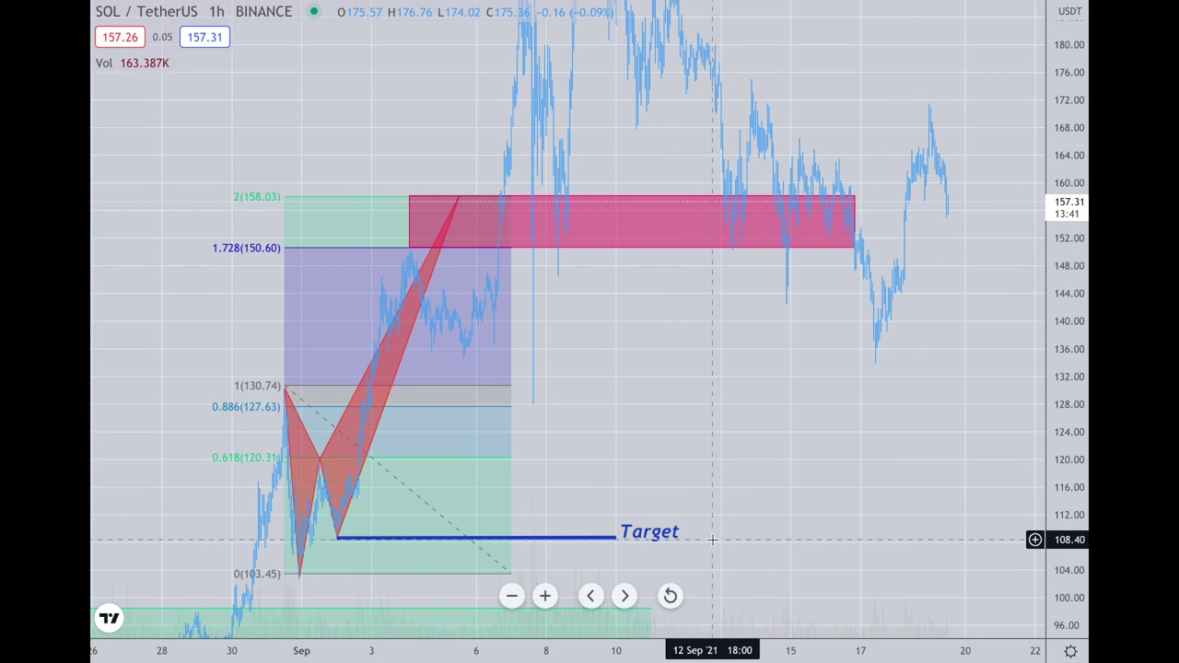
Align the Target label with the end of the blue line below the red pattern on the SOL chart
drag(656, 534, 663, 540)
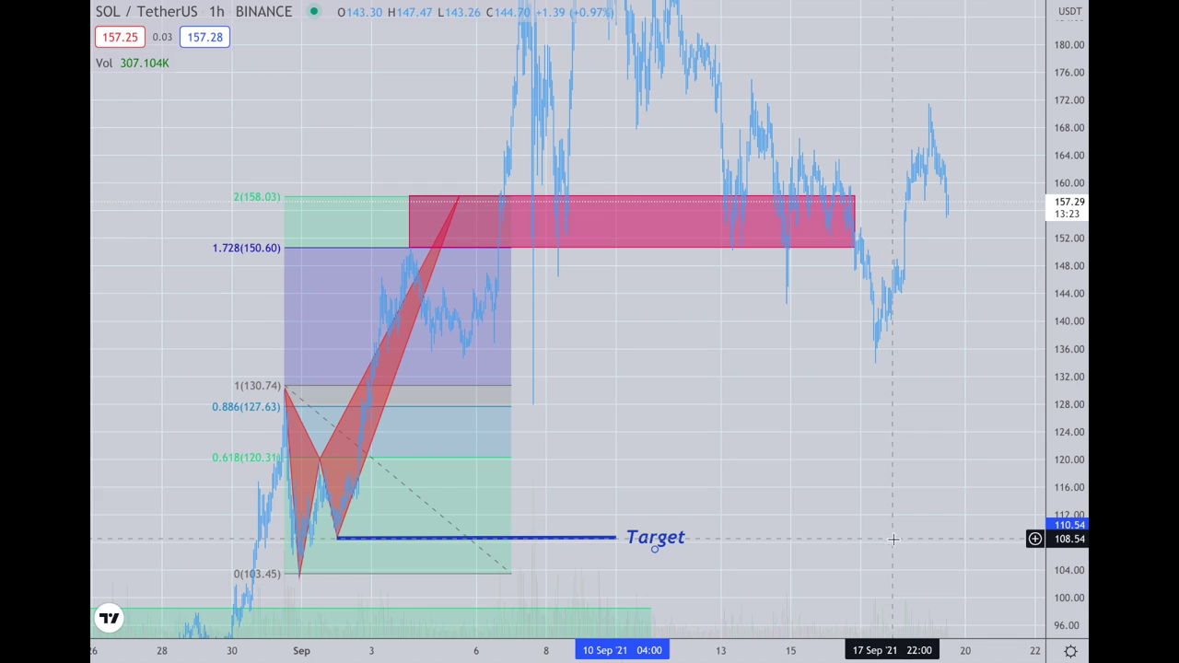
drag(672, 544, 667, 541)
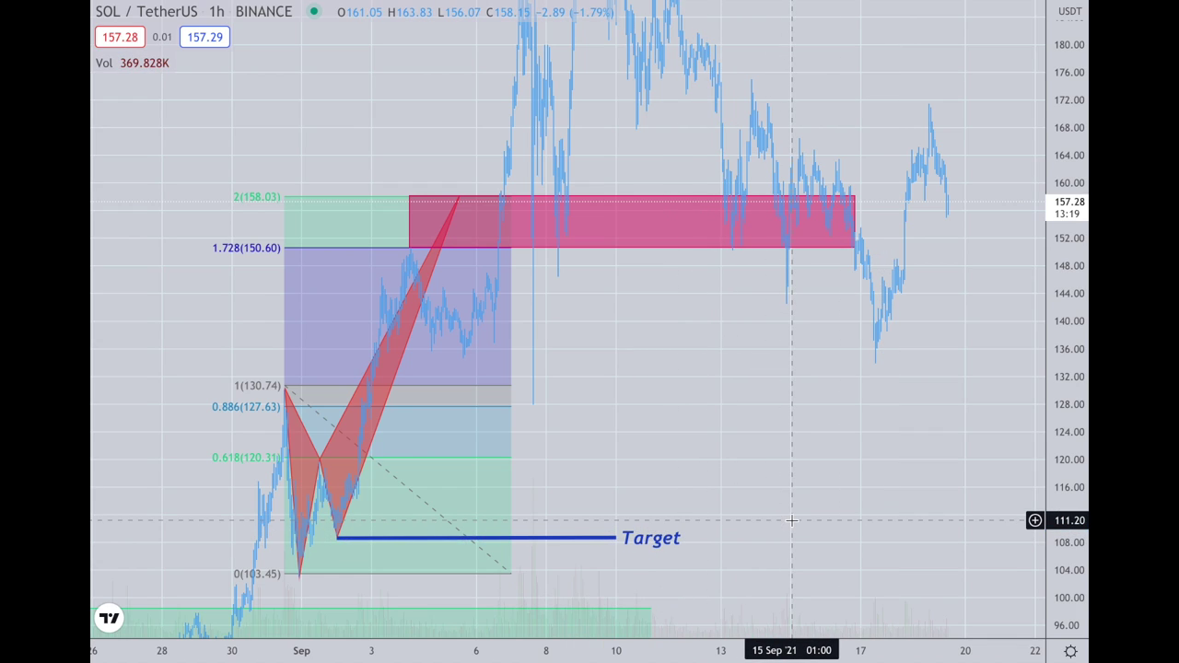
Compare the SOL Short levels, pink zone and Target line with the wider price history back to mid-August
mouse_move(1054, 481)
mouse_down()
mouse_move(1053, 597)
mouse_move(1035, 598)
mouse_up()
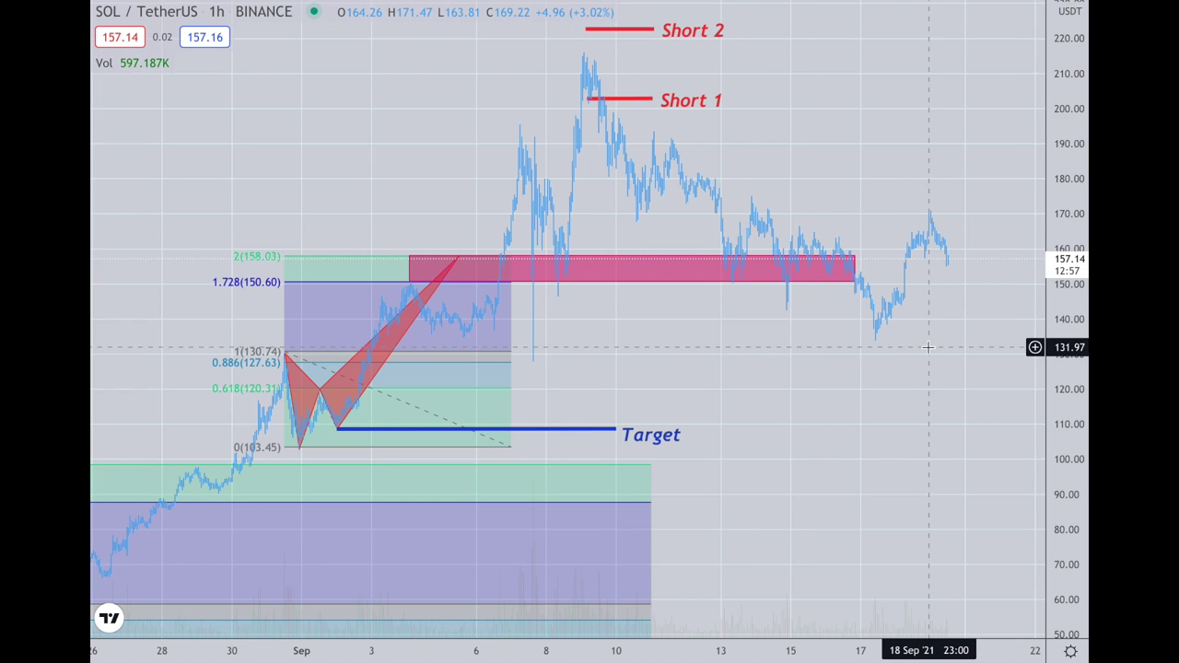
drag(889, 358, 789, 358)
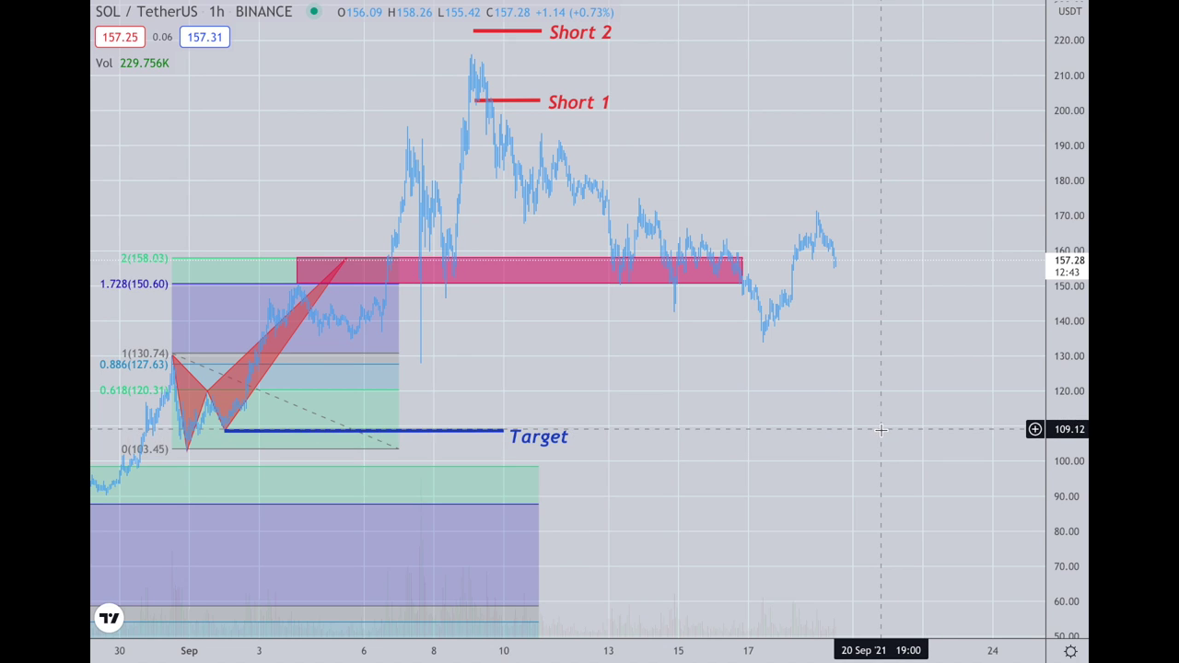
scroll(675, 435, down, 5)
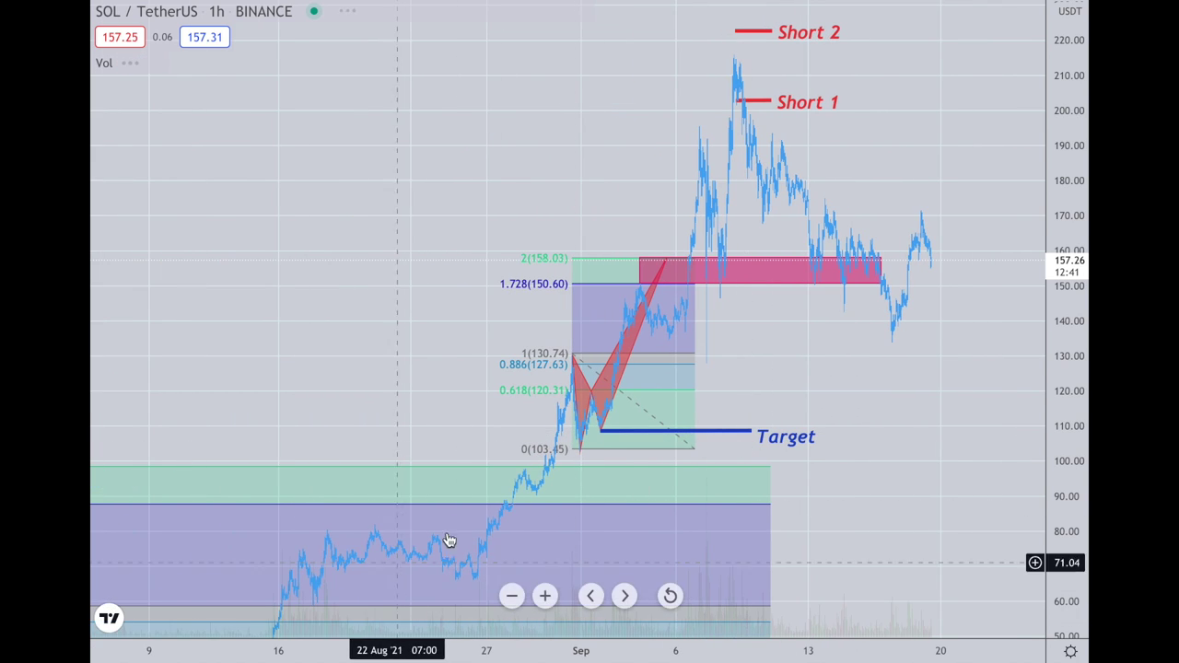
Trace SOL's price history below the Target line back to late June and compare it with the Short levels
drag(823, 553, 831, 210)
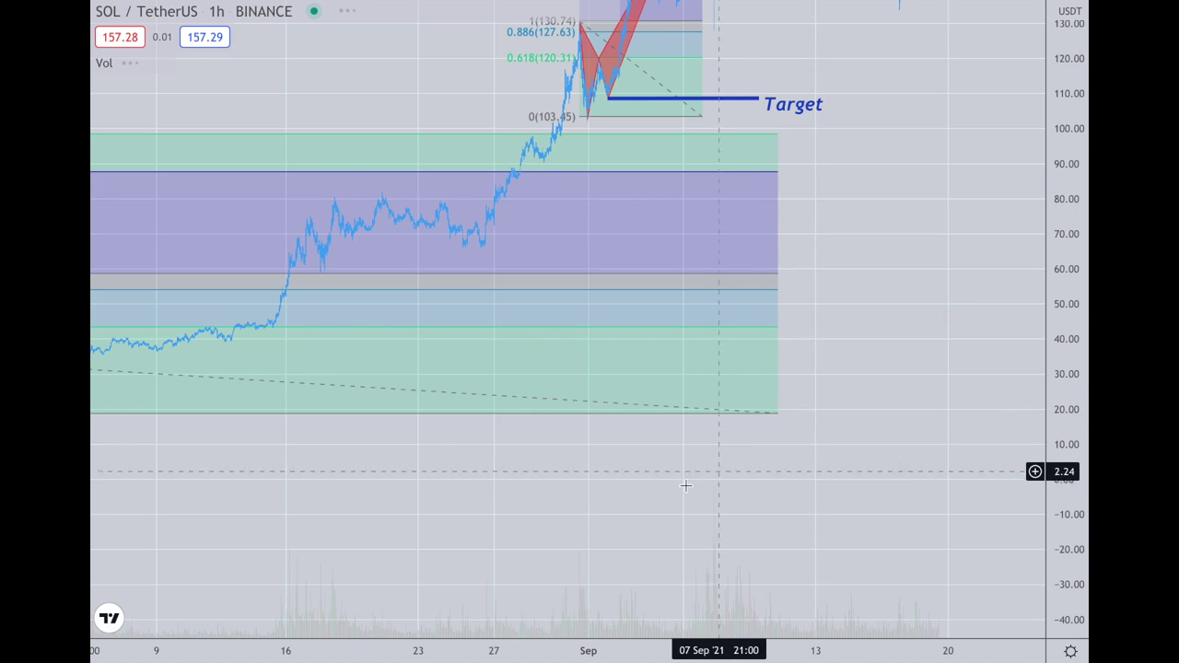
scroll(669, 490, left, 5)
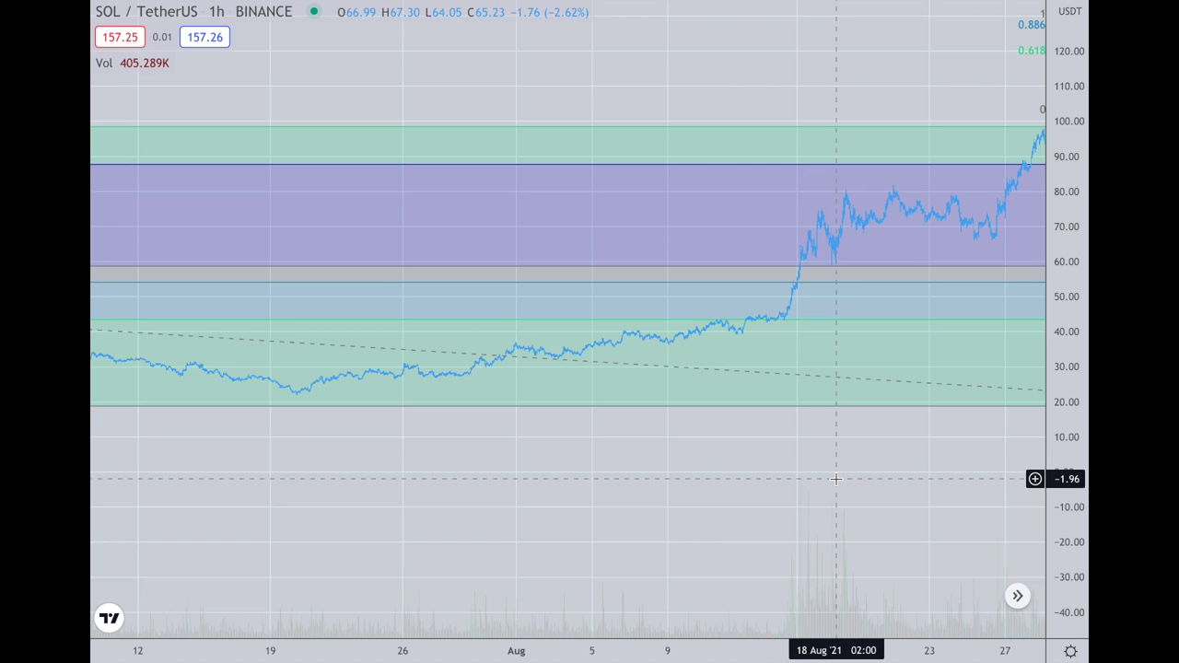
scroll(861, 476, left, 3)
scroll(613, 491, right, 5)
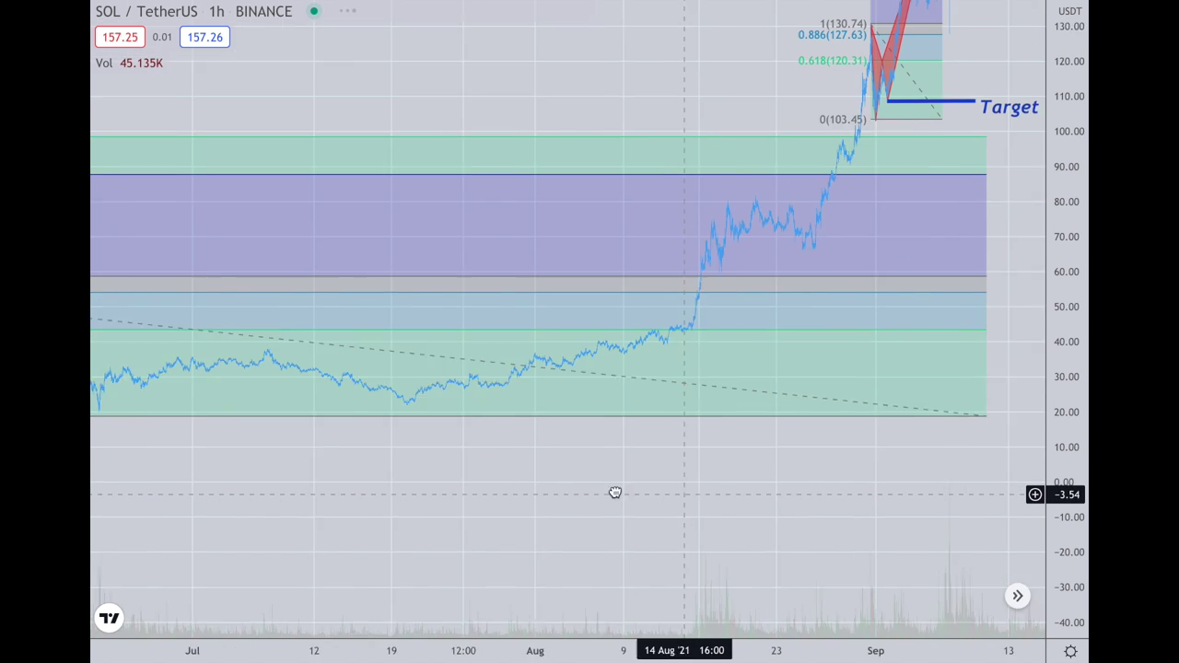
scroll(650, 491, right, 2)
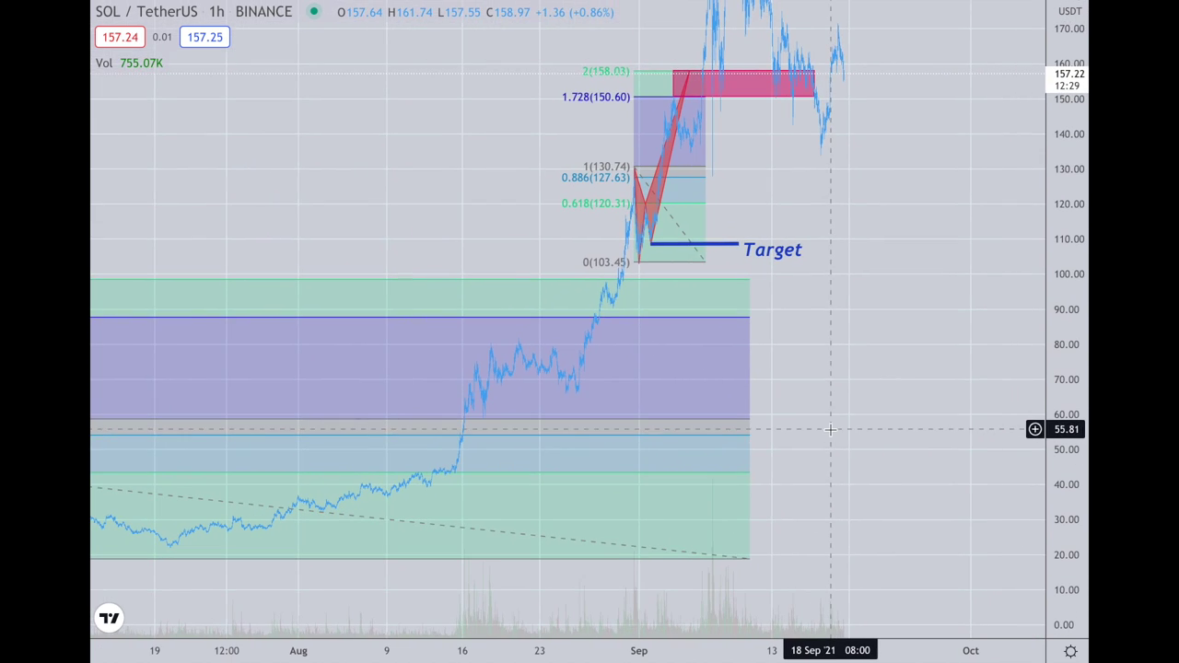
scroll(857, 366, up, 5)
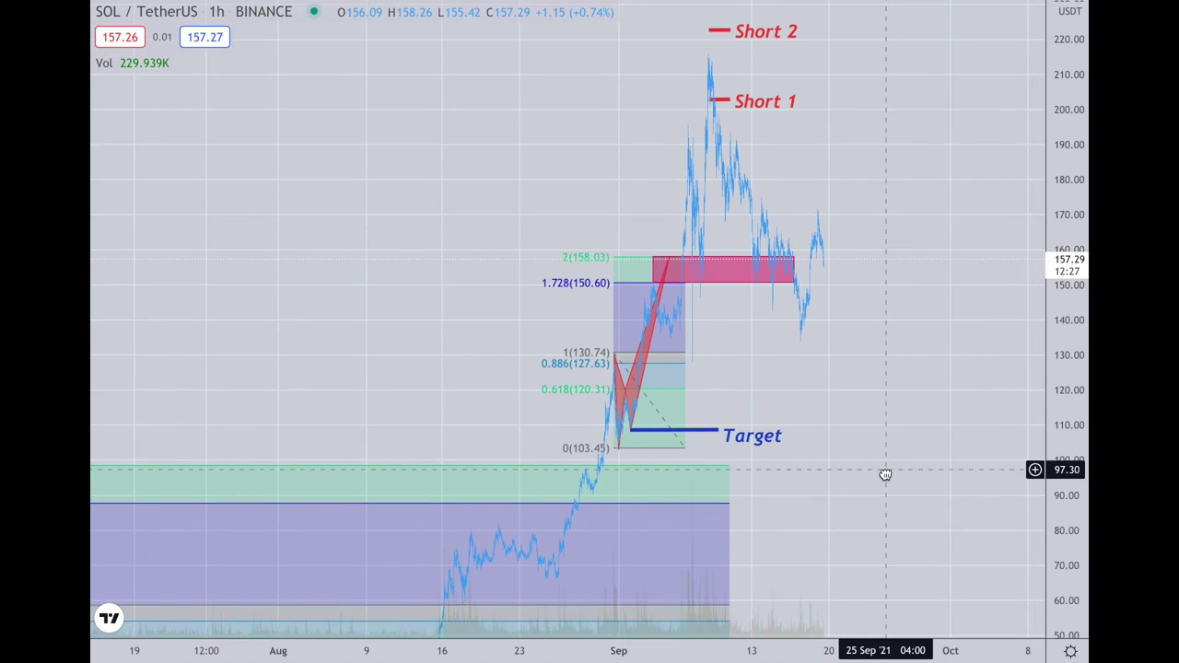
scroll(884, 476, right, 1)
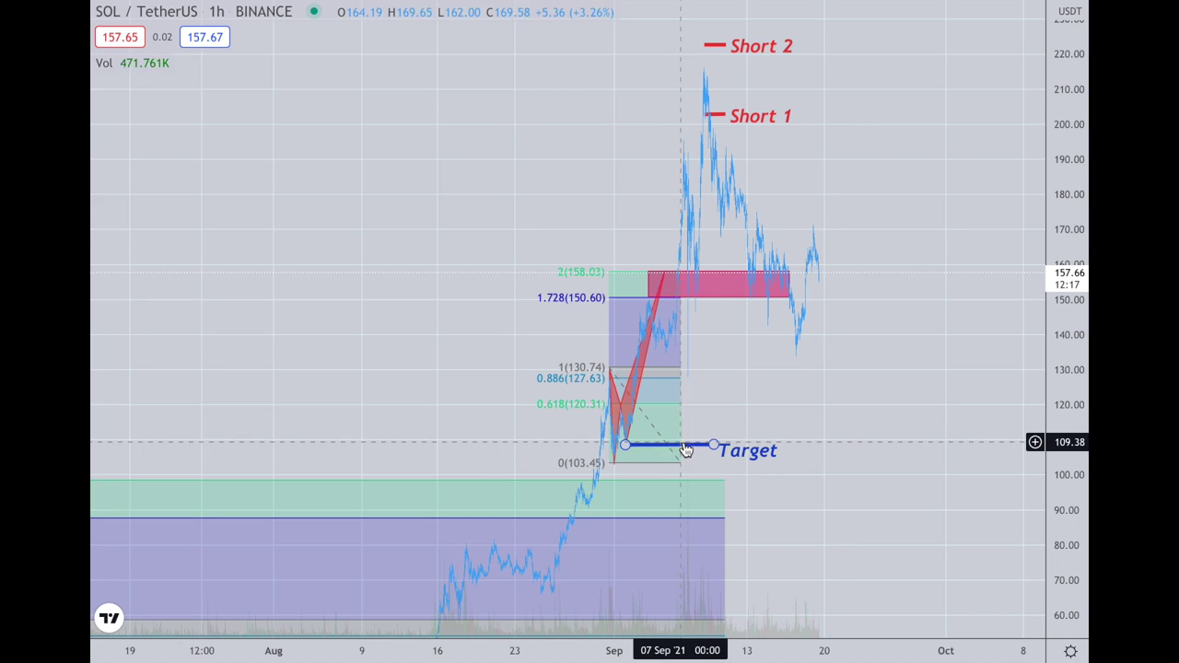
Raise the Target label slightly so it lines up with the end of the blue target line on the SOL chart
scroll(689, 444, up, 2)
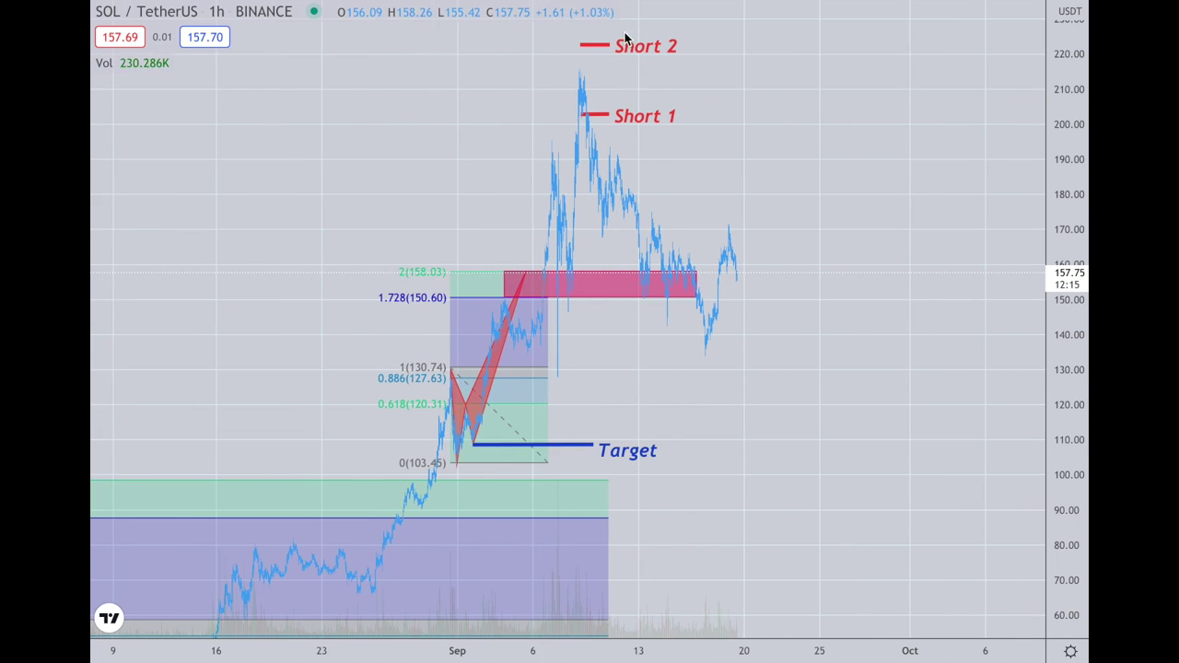
scroll(548, 271, down, 1)
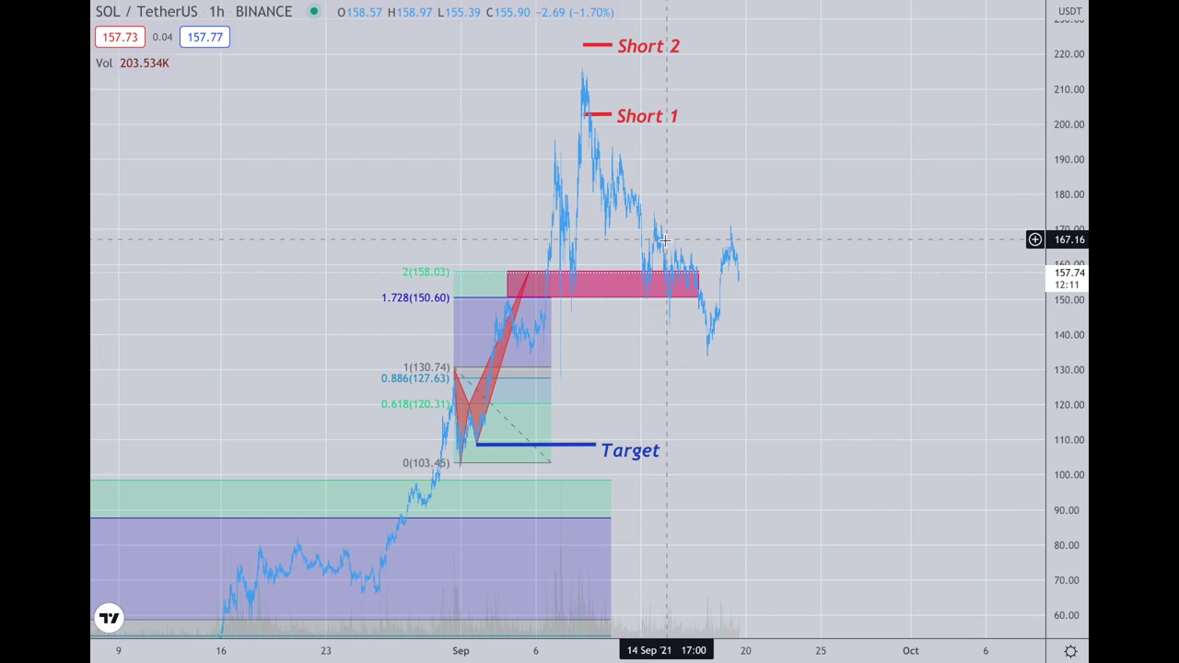
scroll(668, 240, up, 1)
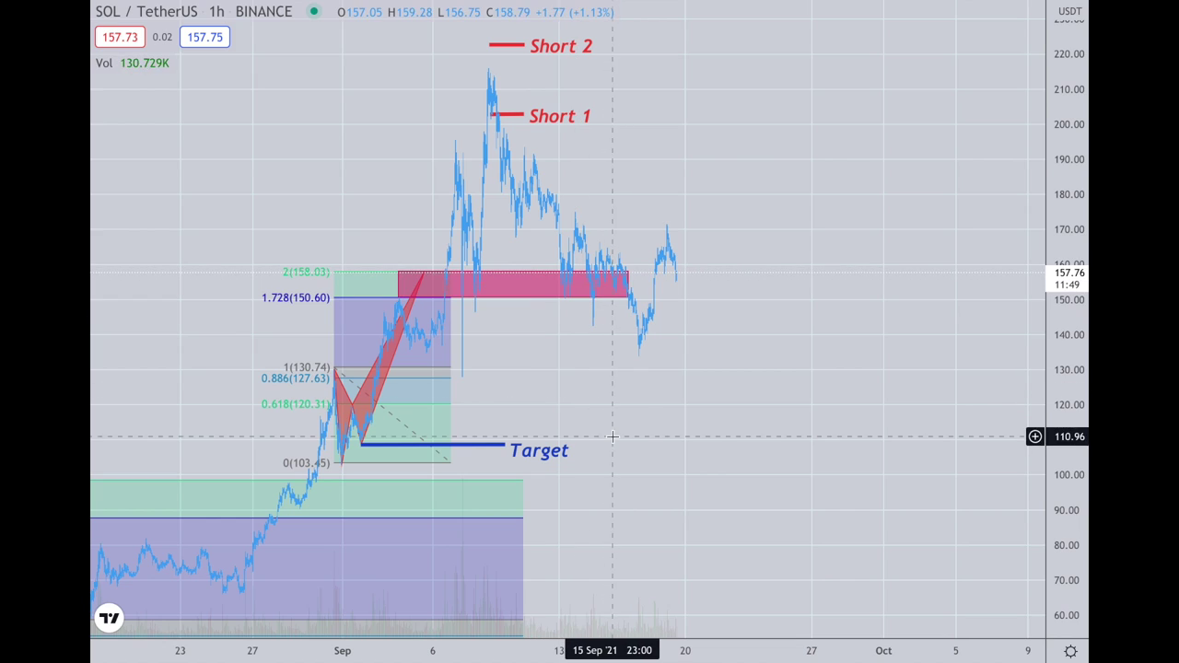
drag(562, 453, 571, 447)
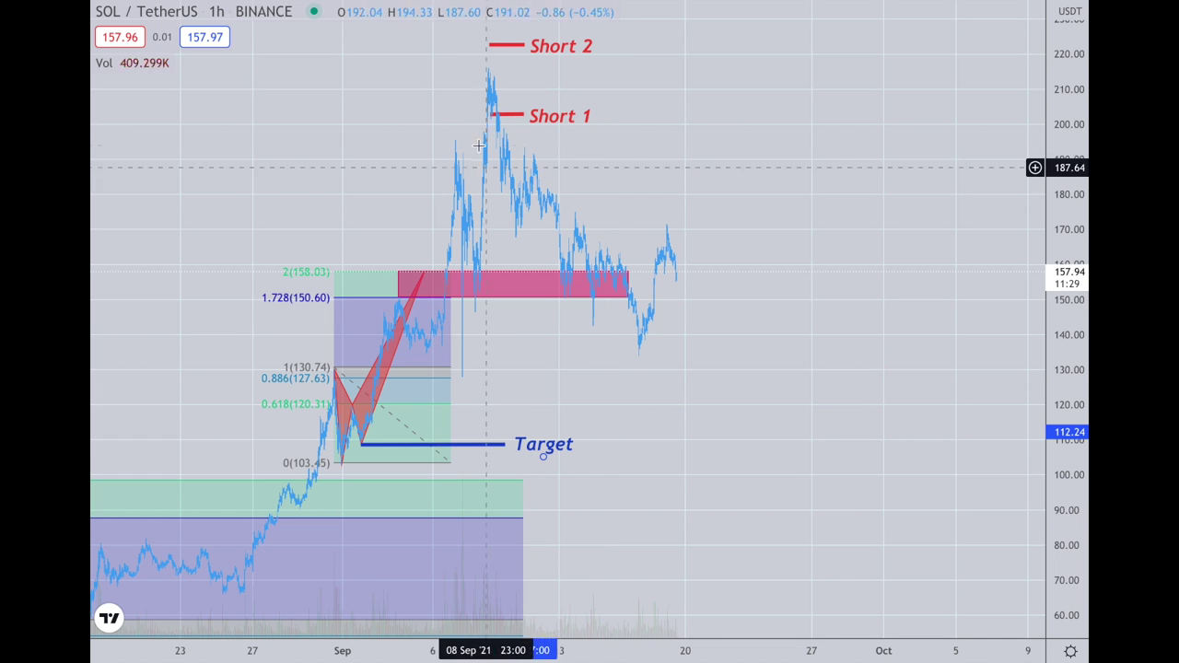
Examine the Short 1 and Short 2 lines against the early September price peak on the SOL chart
scroll(530, 141, up, 3)
drag(526, 140, 686, 147)
click(530, 120)
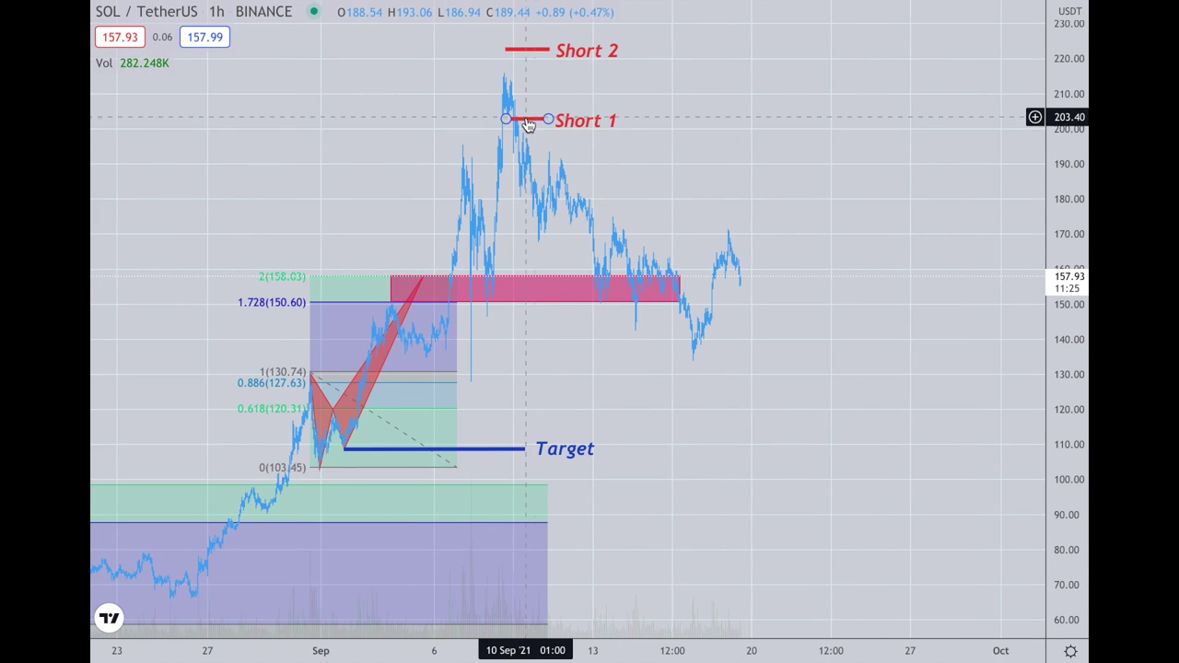
click(532, 52)
click(530, 45)
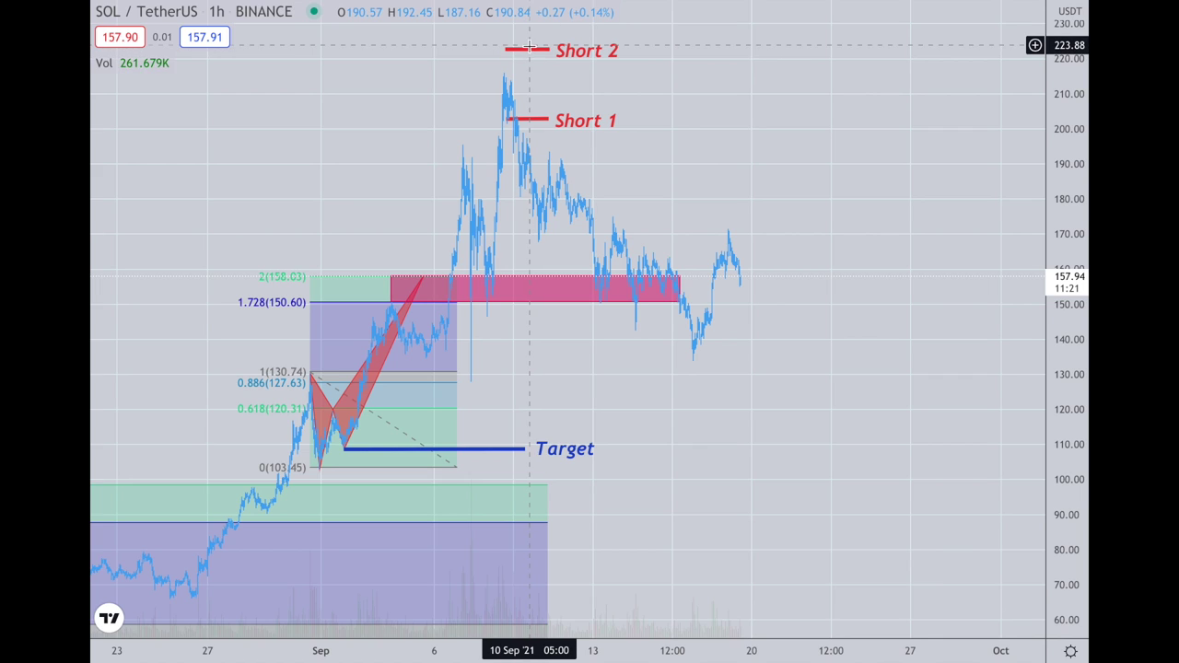
click(529, 52)
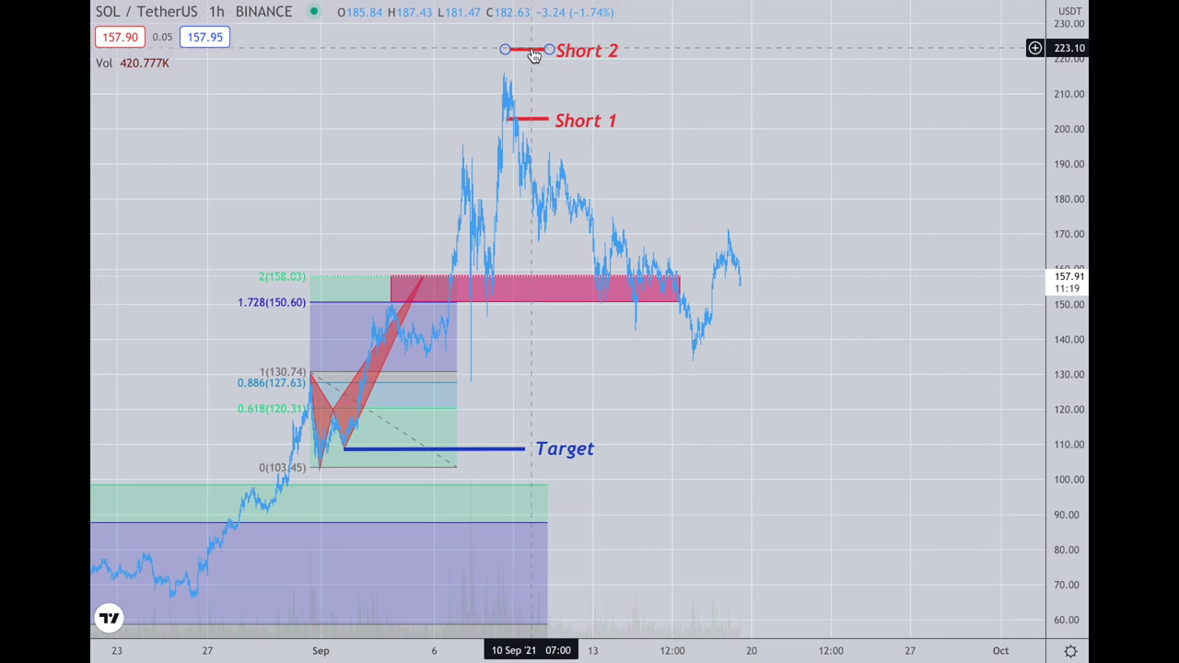
click(569, 92)
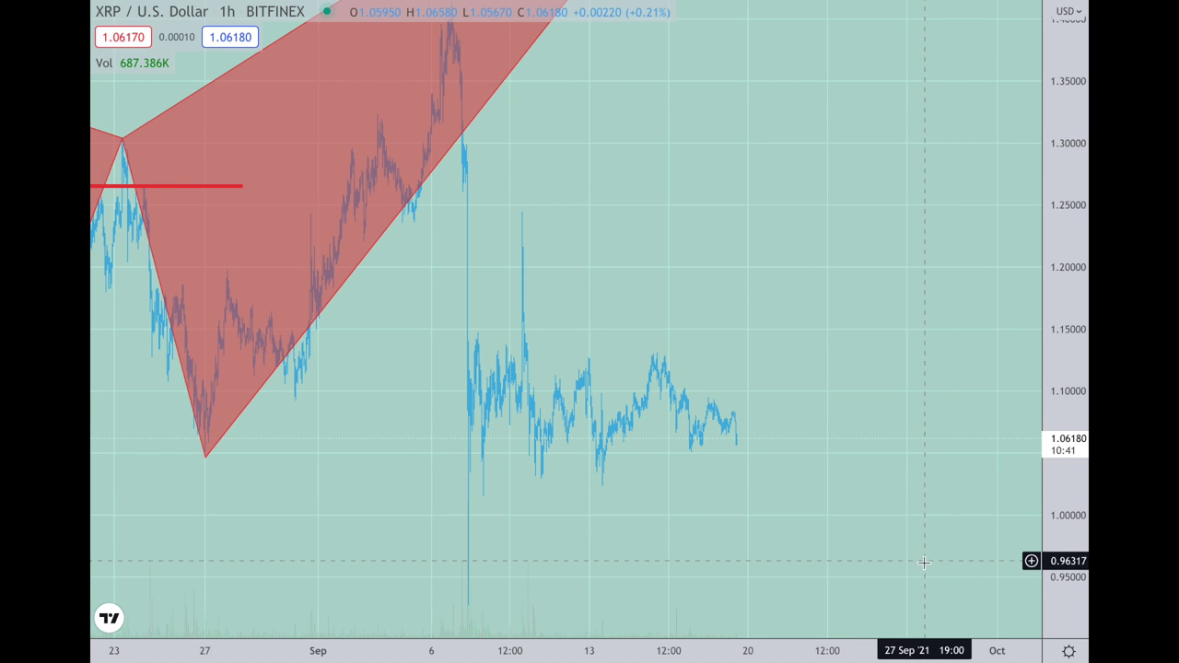
Review the recent drop on the XRP / U.S. Dollar 1h chart, then on the CFDs on Silver (US$ / OZ) 1h chart
drag(1060, 558, 1050, 624)
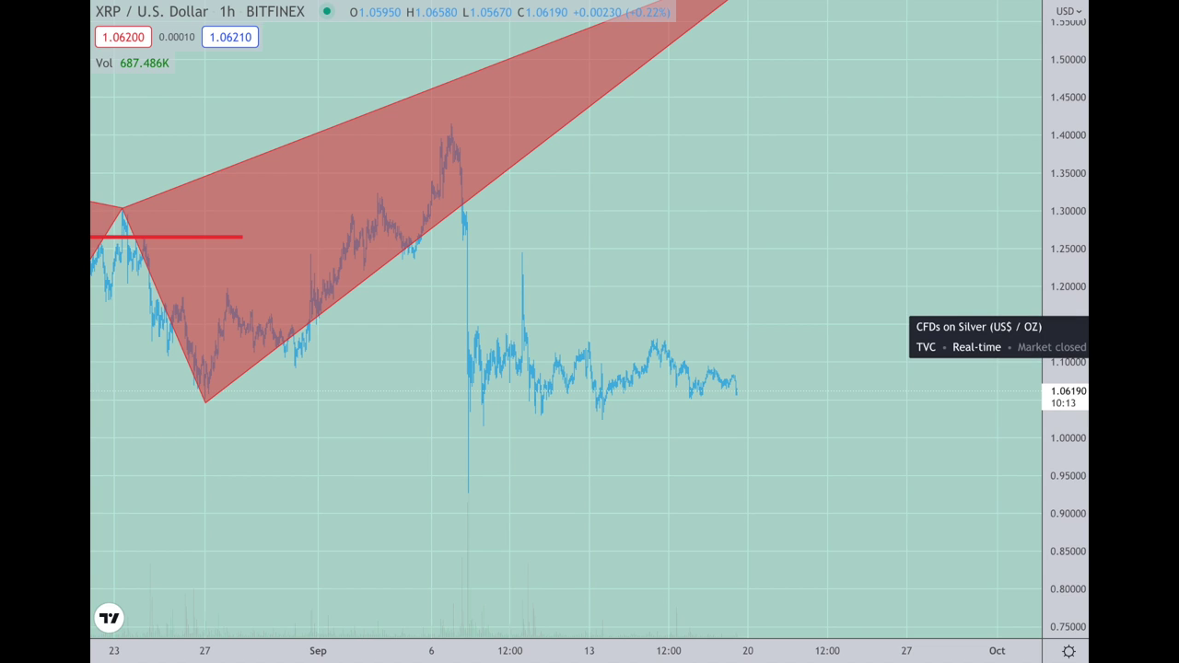
click(1087, 337)
drag(894, 445, 863, 360)
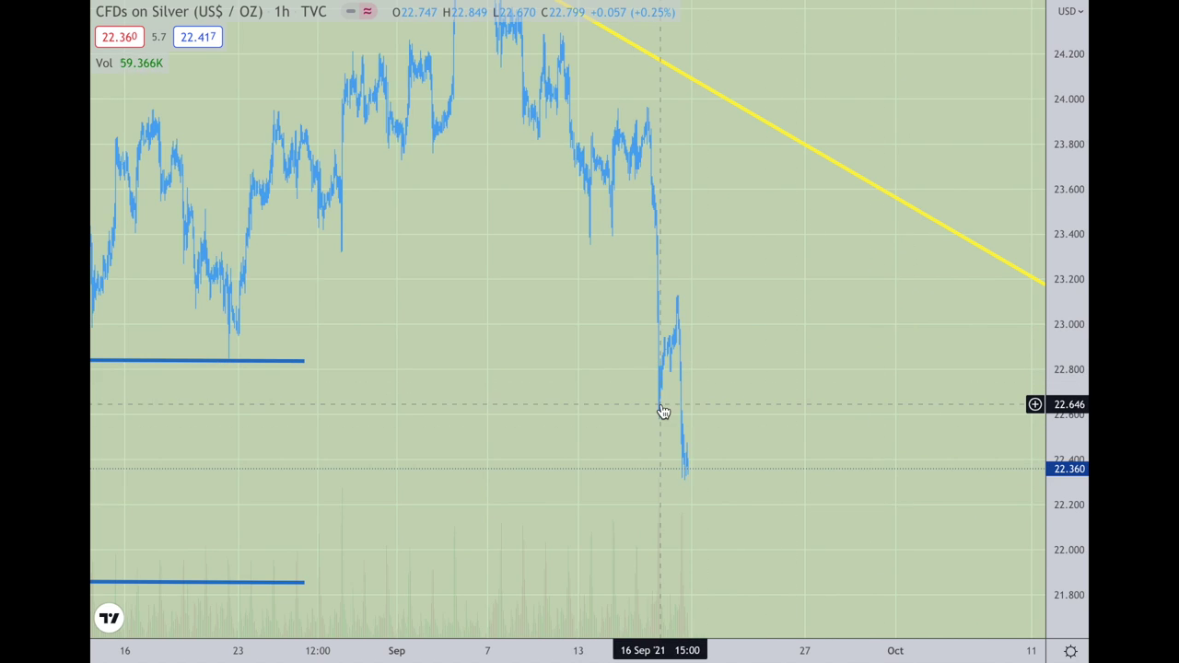
scroll(737, 416, down, 5)
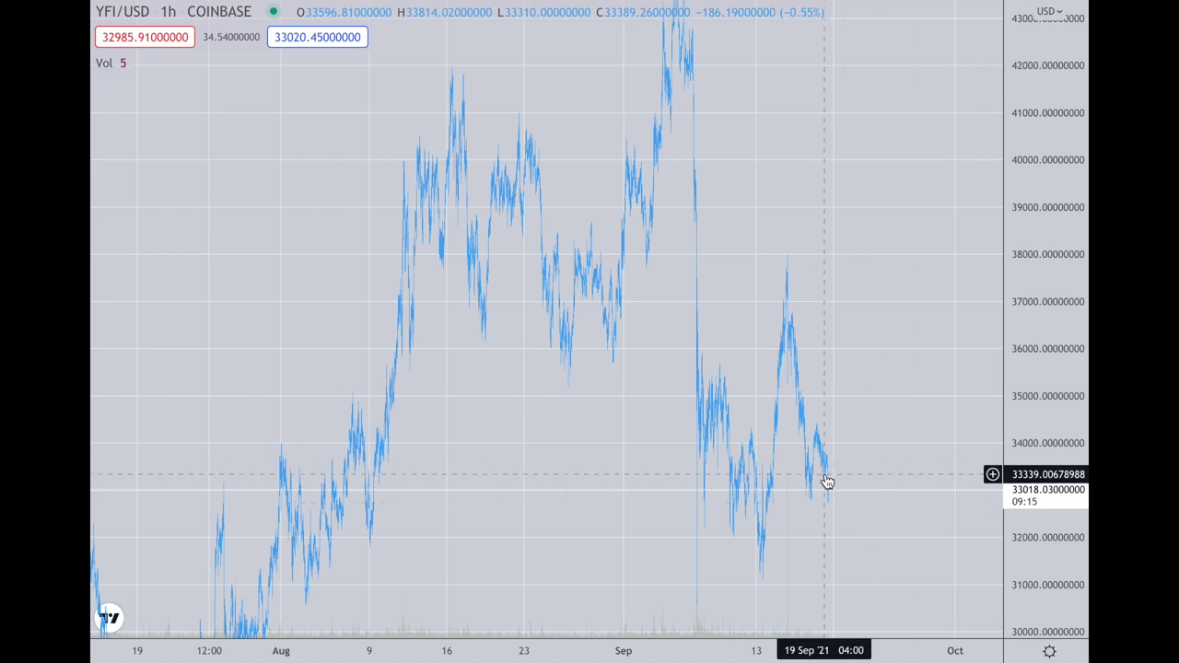
Look back through the YFI/USD 1h price history to mid-May 2021
drag(1004, 244, 983, 513)
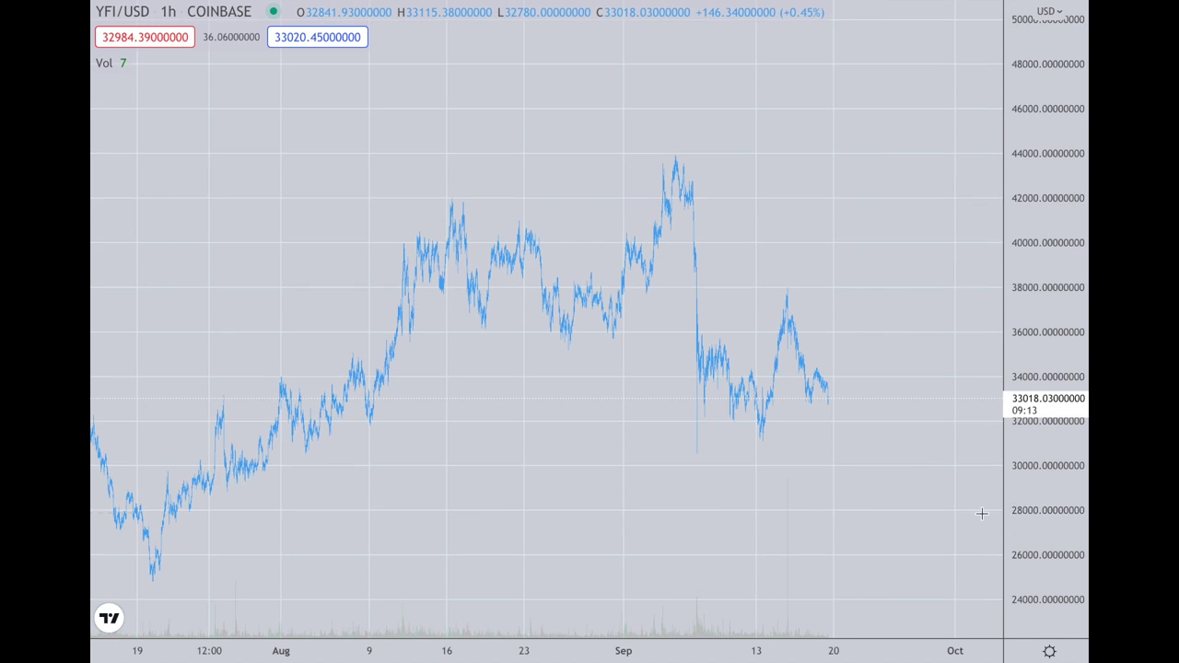
drag(394, 463, 839, 376)
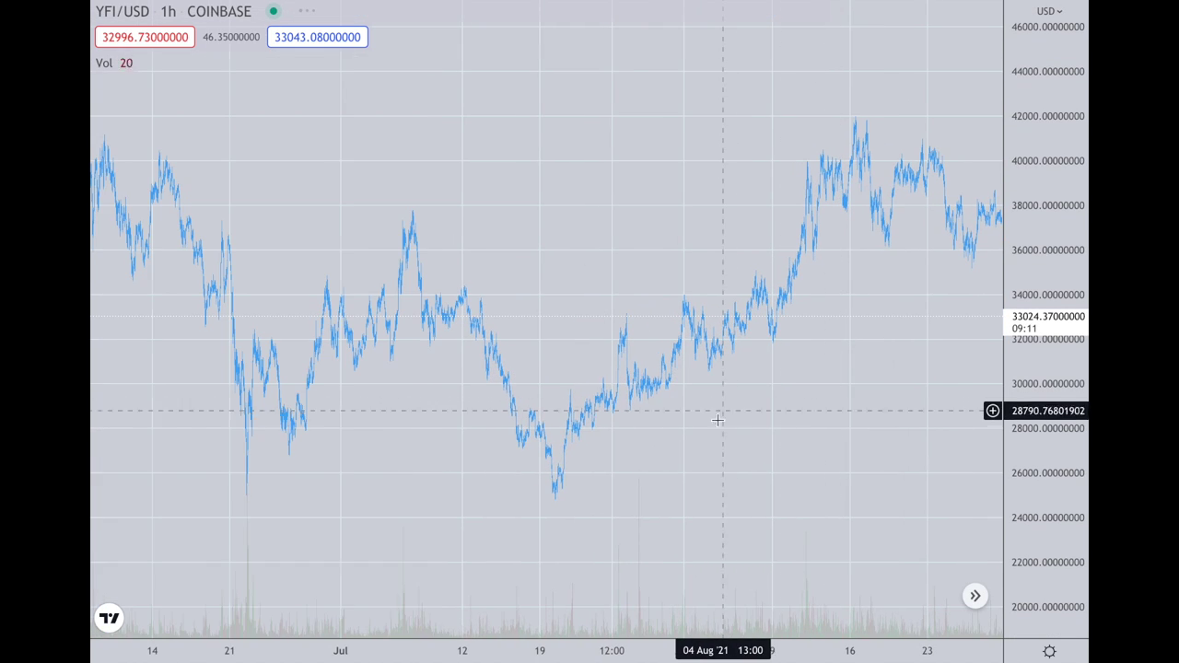
drag(645, 421, 875, 395)
drag(526, 426, 942, 421)
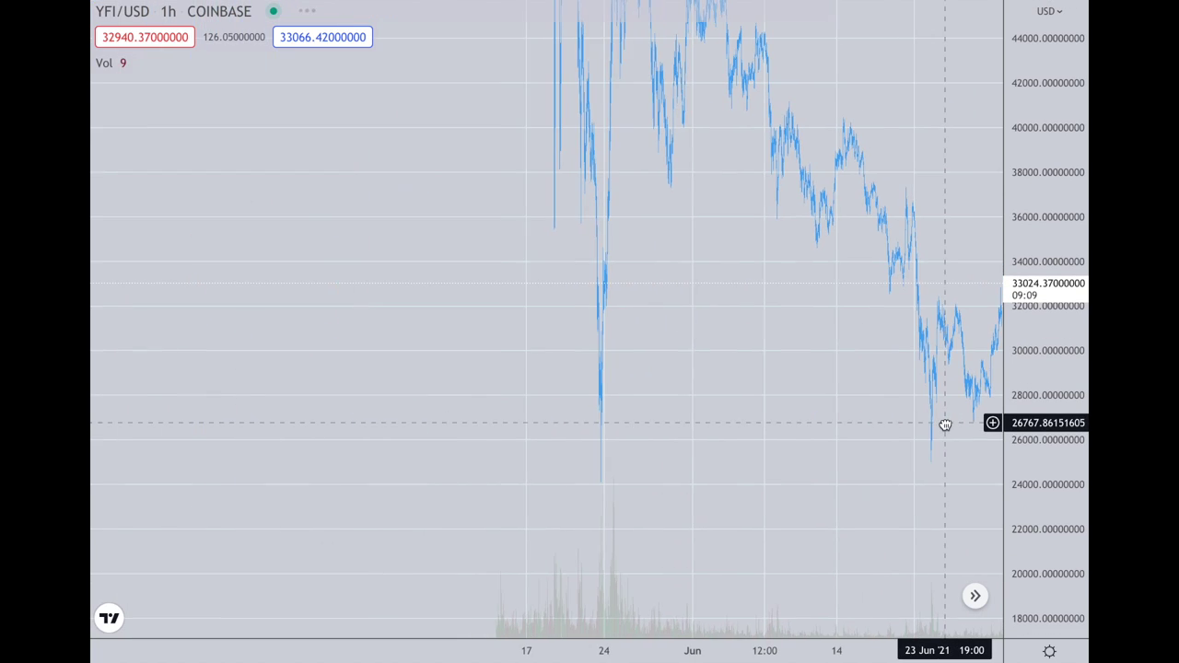
Switch the YFI/USD chart to the 1 day interval and bring the Fibonacci retracement and later prices into view
click(168, 11)
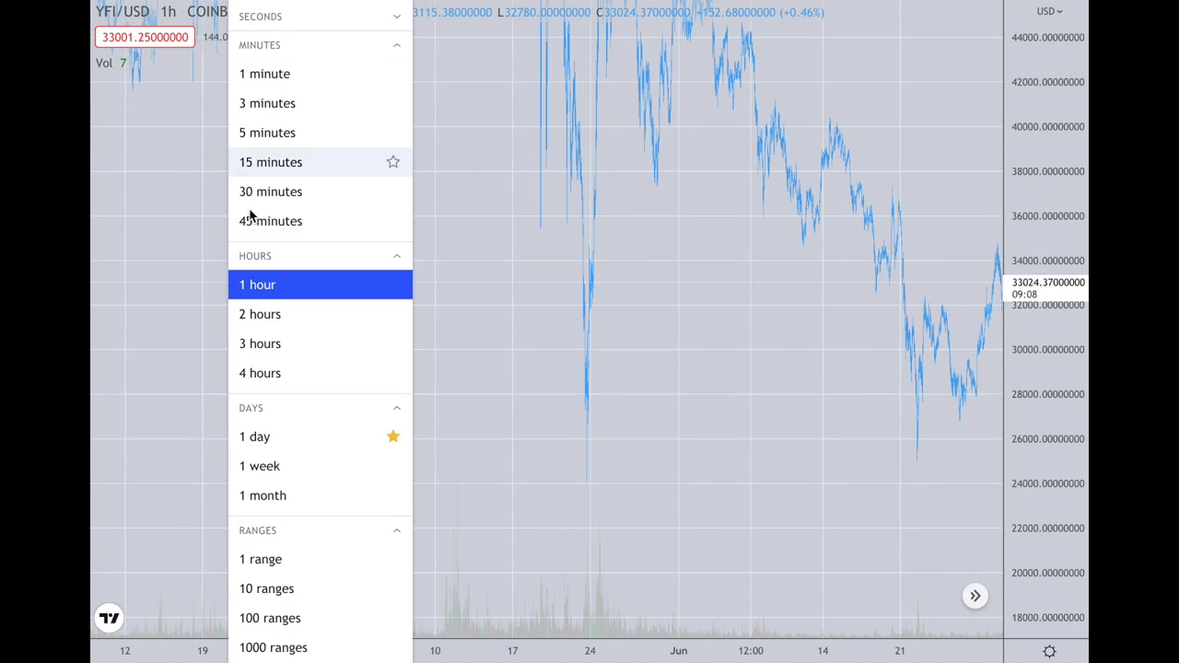
click(286, 435)
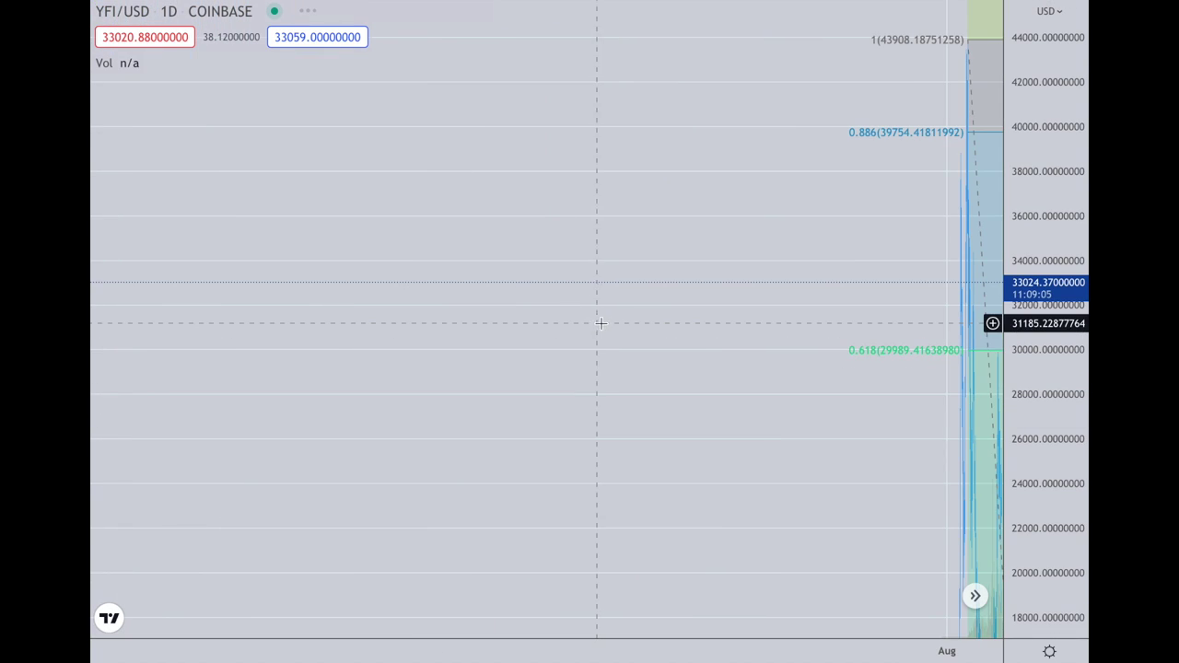
scroll(355, 348, up, 3)
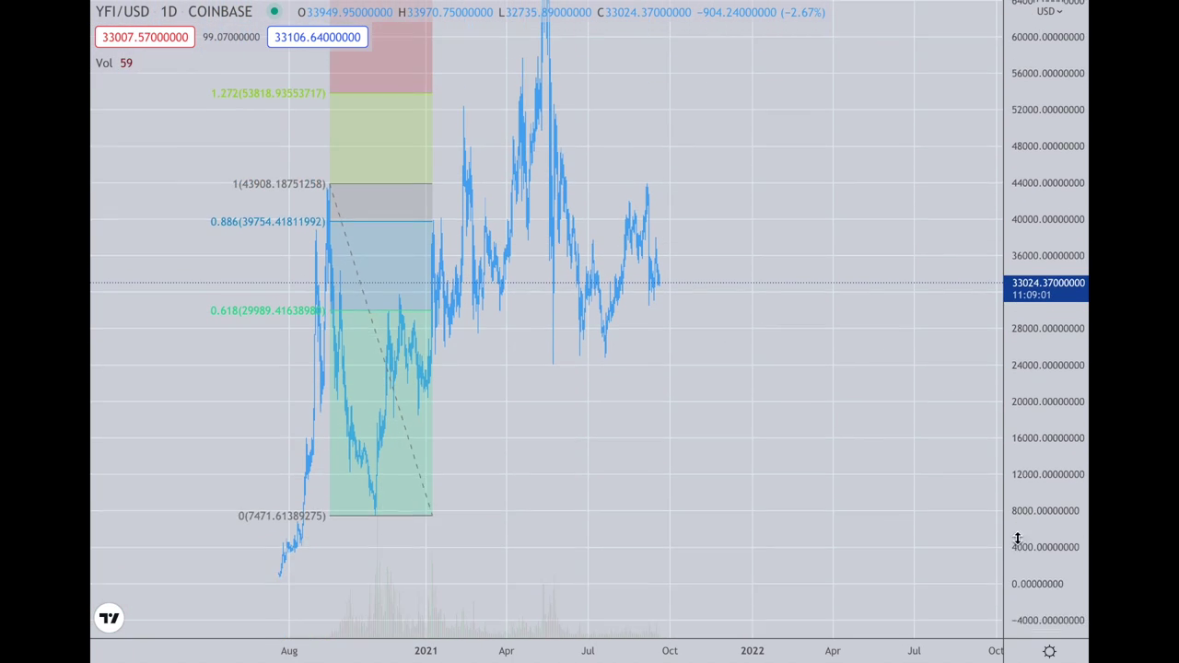
drag(723, 491, 889, 482)
scroll(873, 478, up, 3)
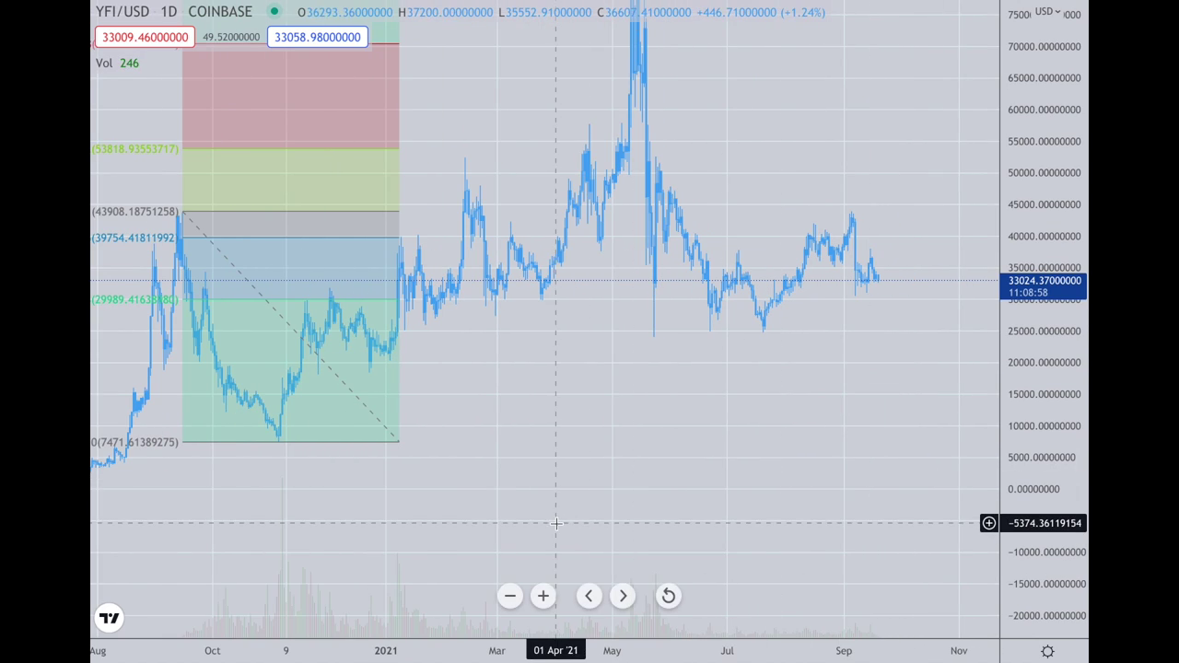
Compare the YFI Fibonacci levels from 0 up to 2 with the daily price swings through the May 2021 peak
drag(573, 521, 790, 521)
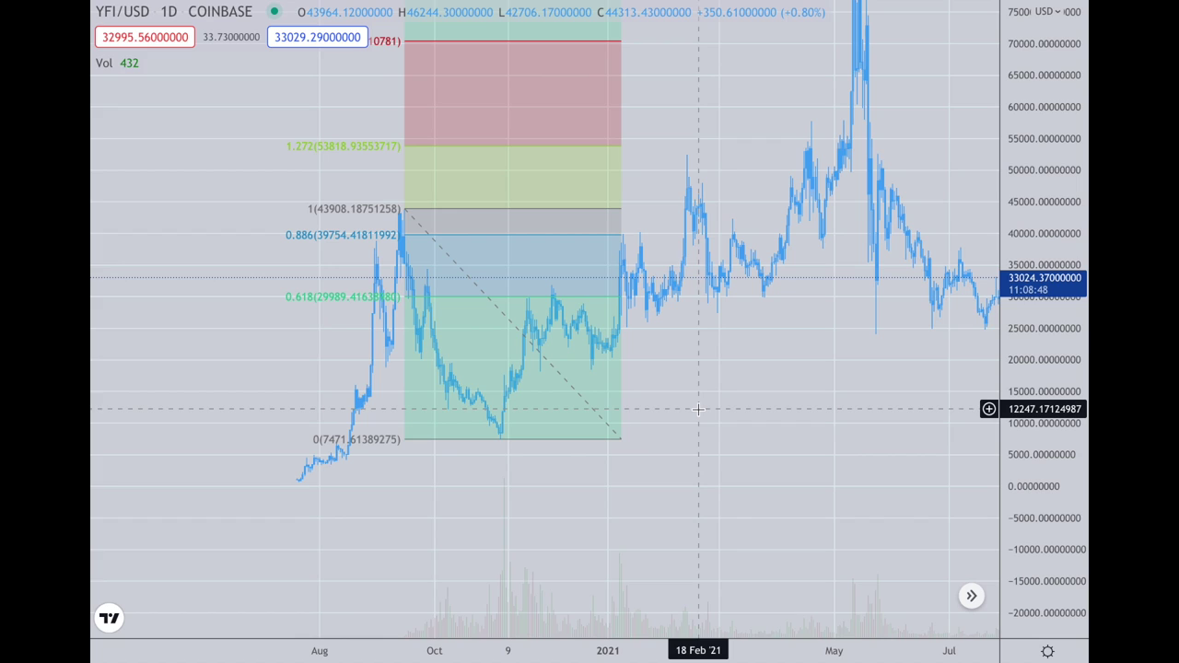
scroll(697, 409, up, 3)
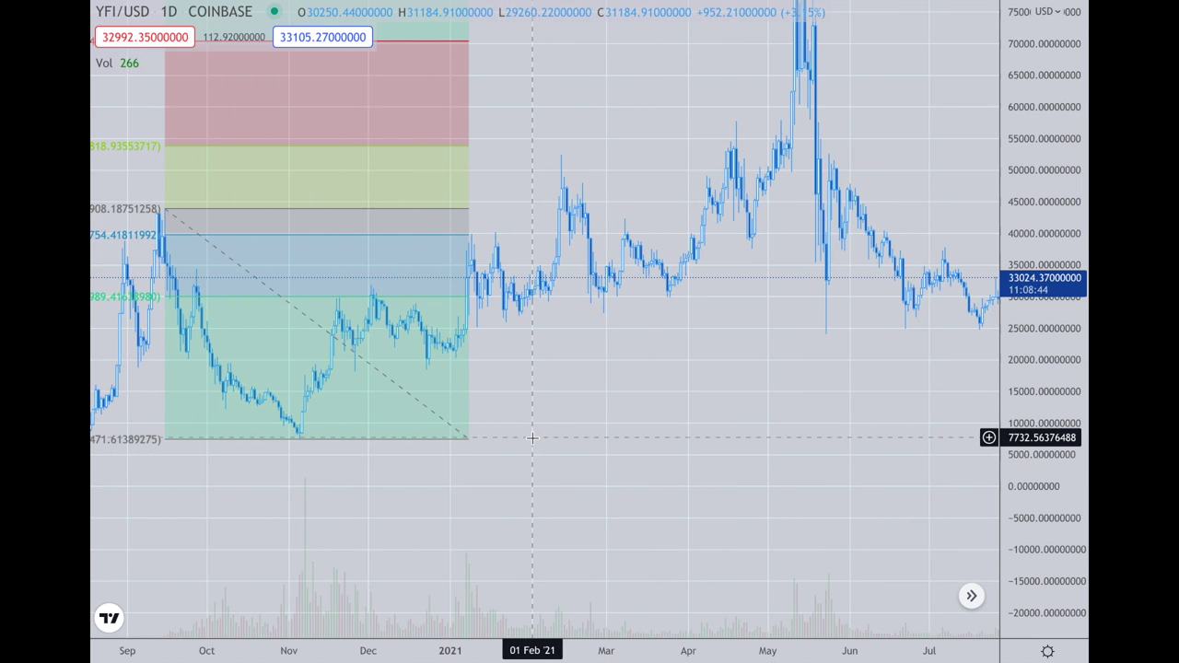
mouse_move(618, 423)
mouse_down()
mouse_move(718, 503)
mouse_move(778, 526)
mouse_up()
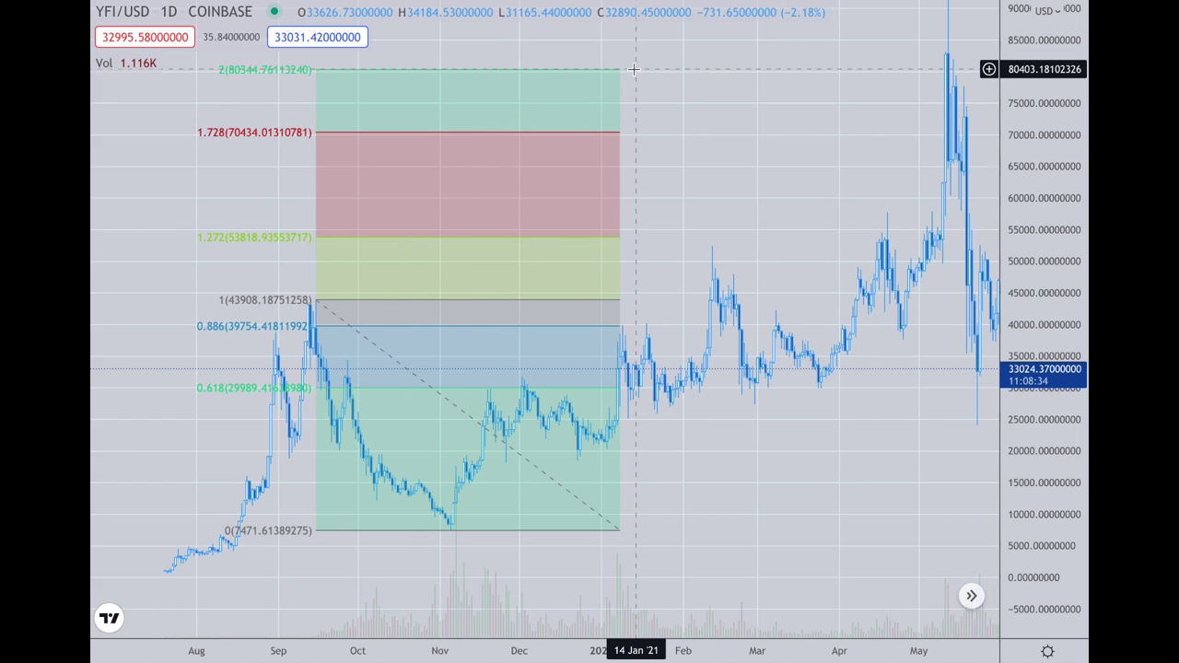
drag(657, 74, 613, 181)
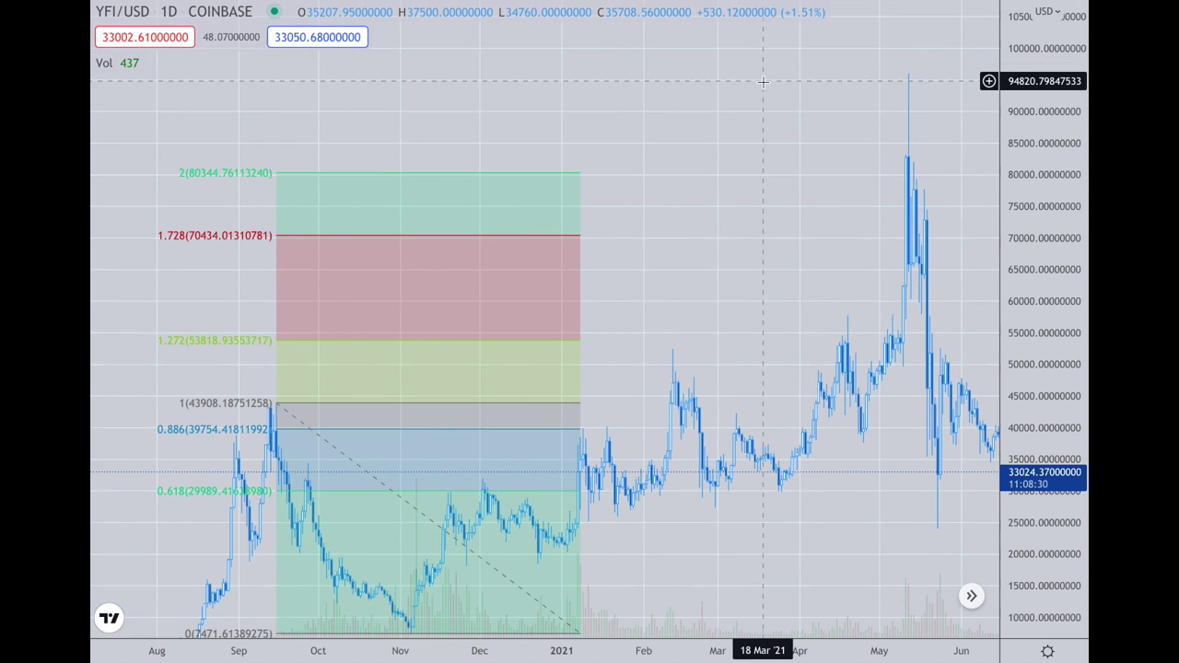
drag(872, 176, 789, 180)
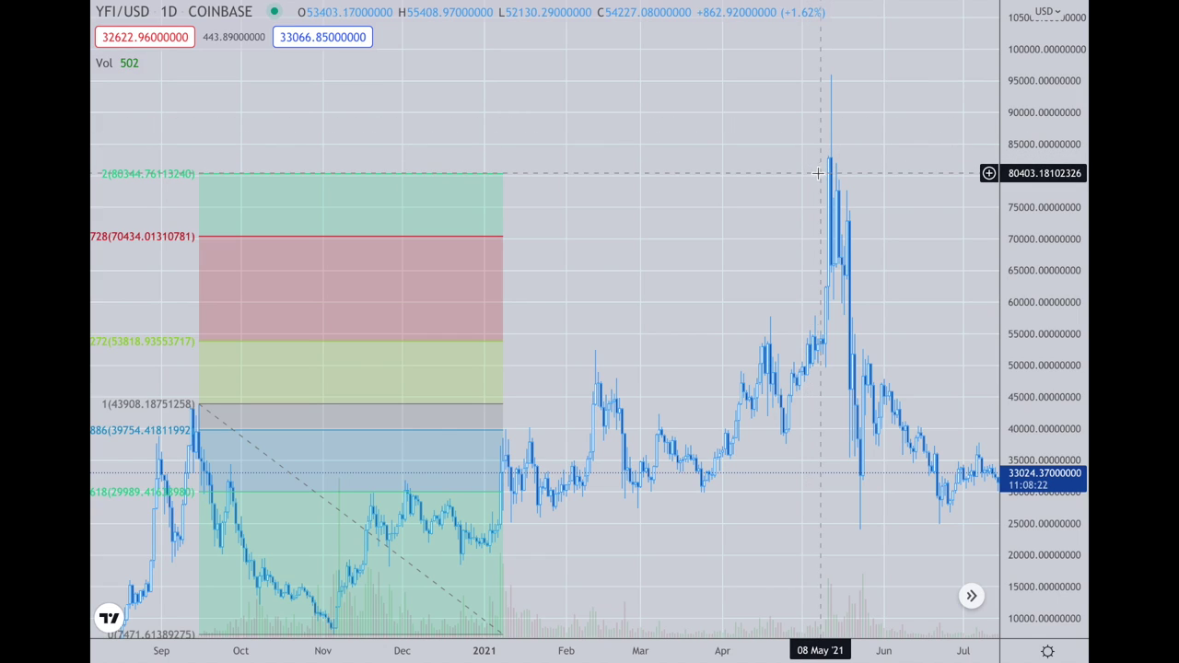
scroll(813, 170, down, 3)
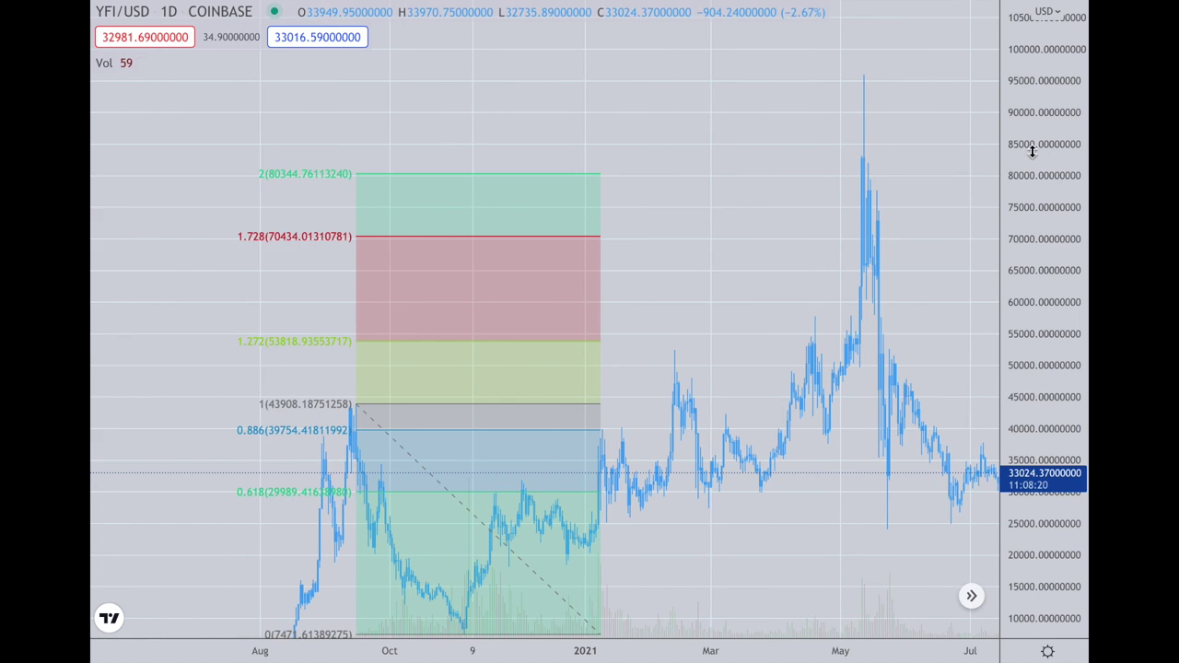
drag(1029, 154, 1021, 331)
drag(826, 486, 712, 466)
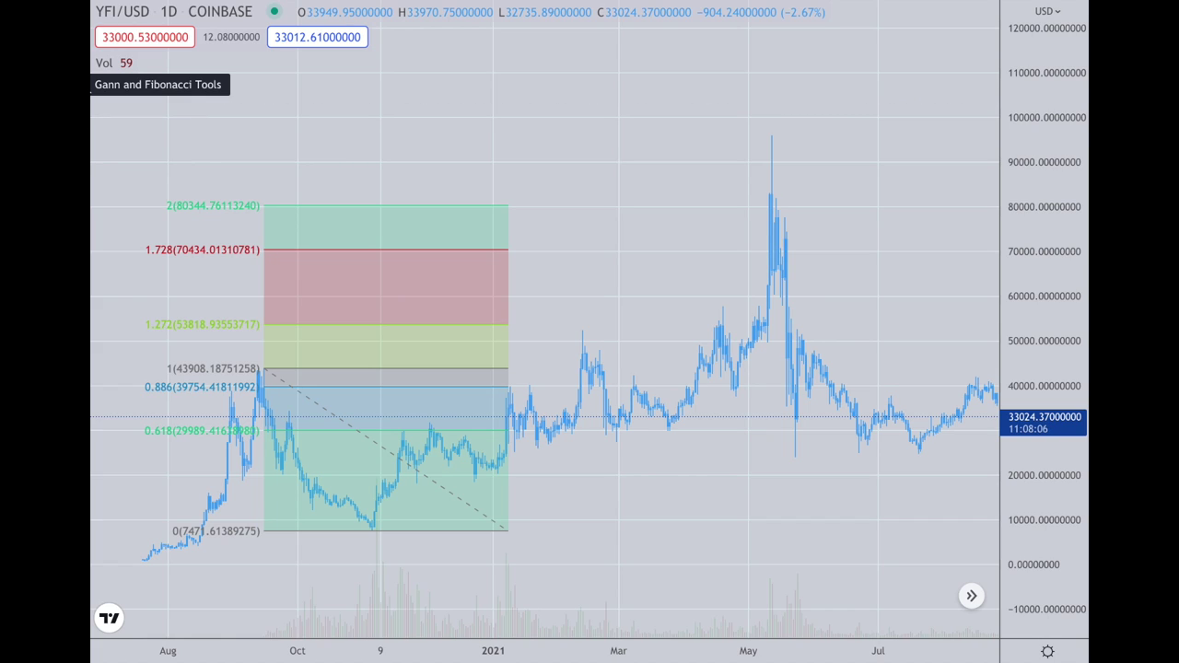
Draw a rectangle over the autumn 2020 lows from 07 Oct '20 to 12 Dec '20, between about 12550 and 7400
click(89, 128)
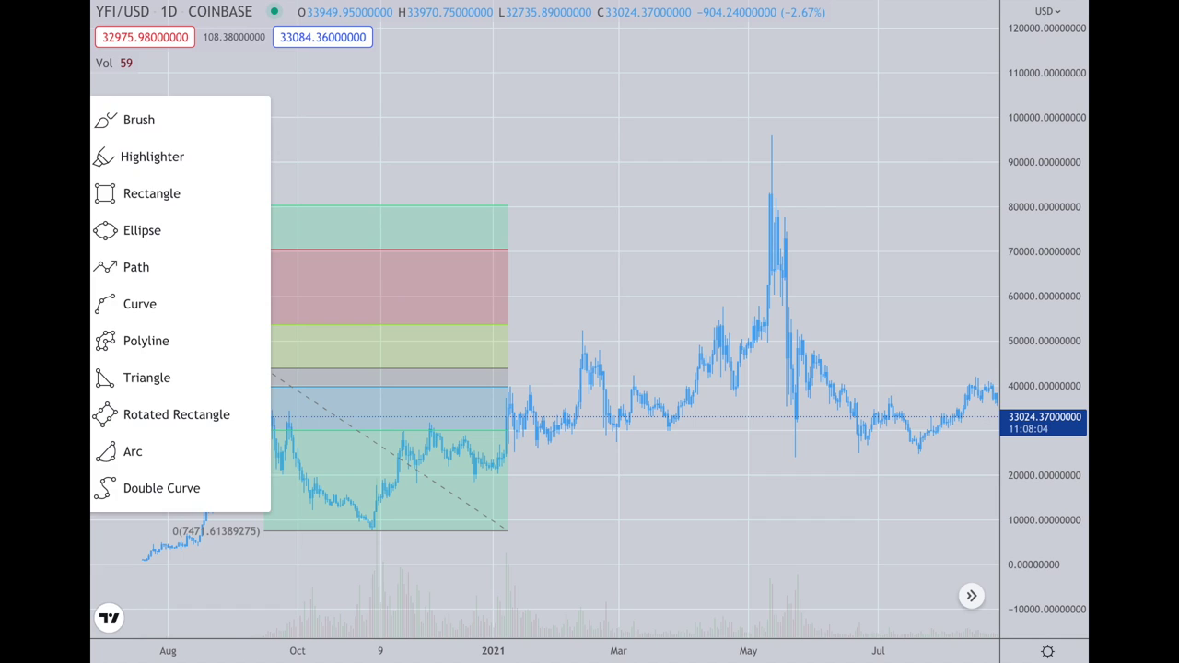
click(143, 196)
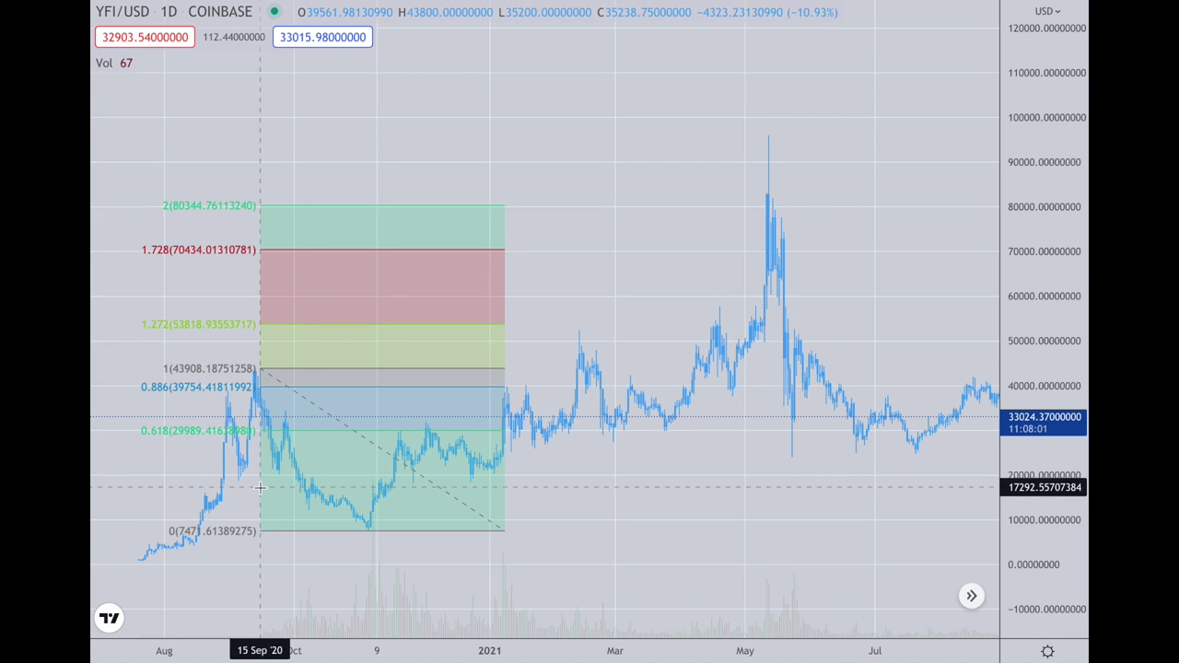
scroll(276, 498, right, 2)
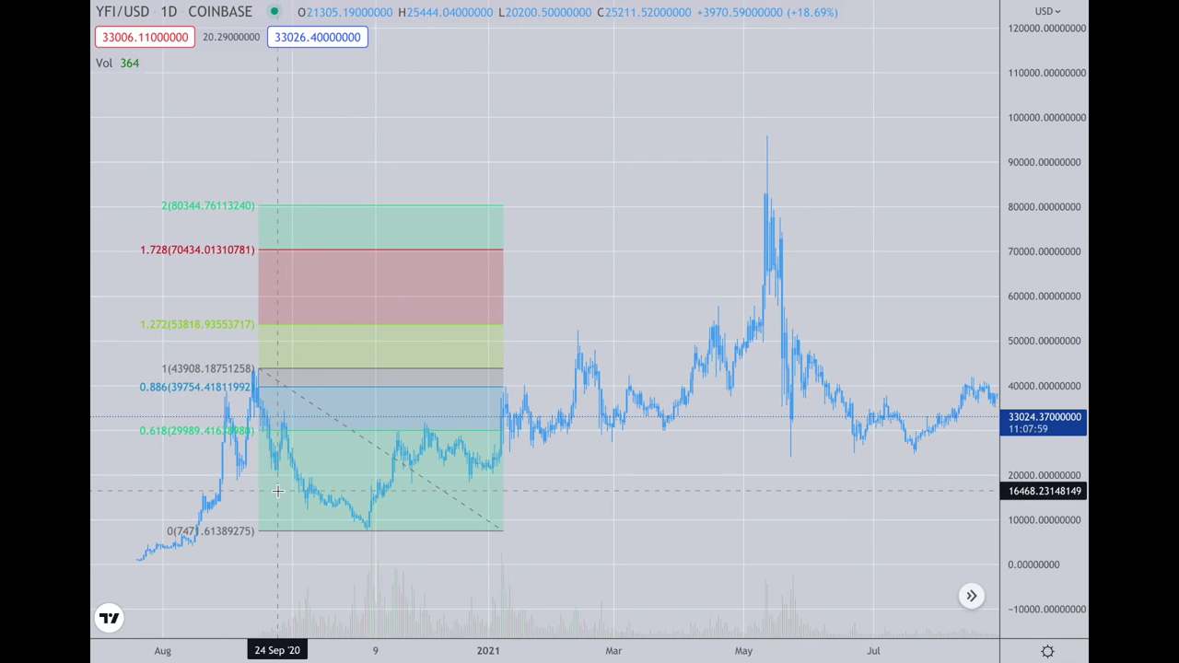
drag(302, 508, 439, 531)
Set the rectangle's border and background colours to dark blue
double_click(440, 531)
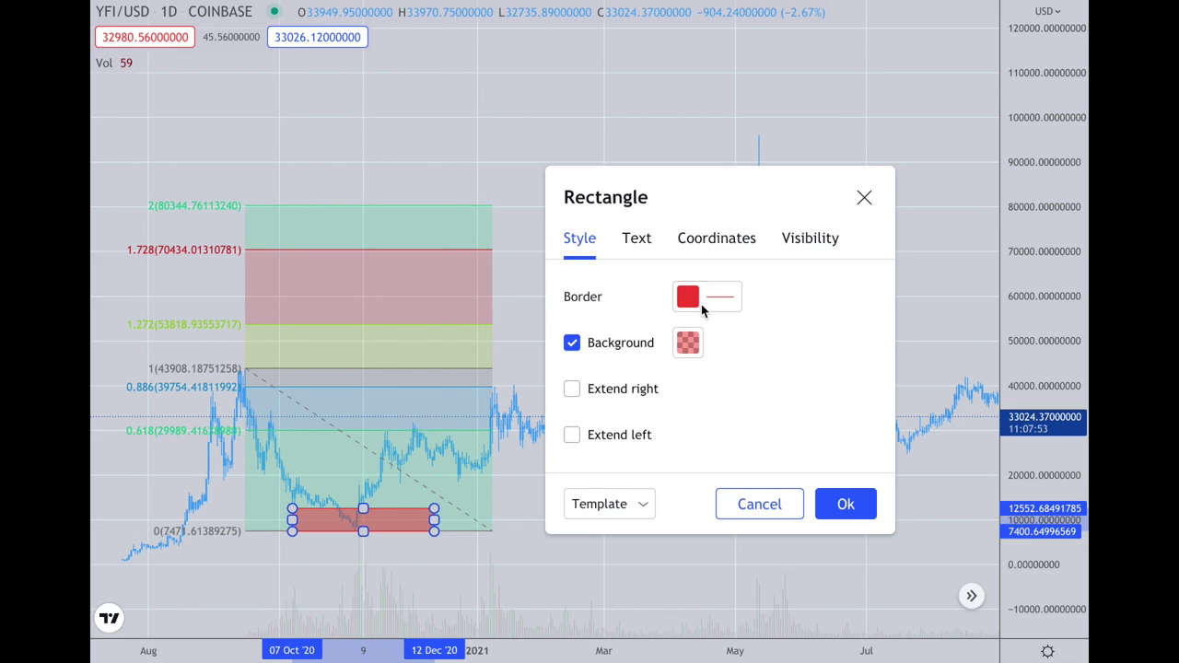
click(701, 297)
click(817, 466)
click(647, 321)
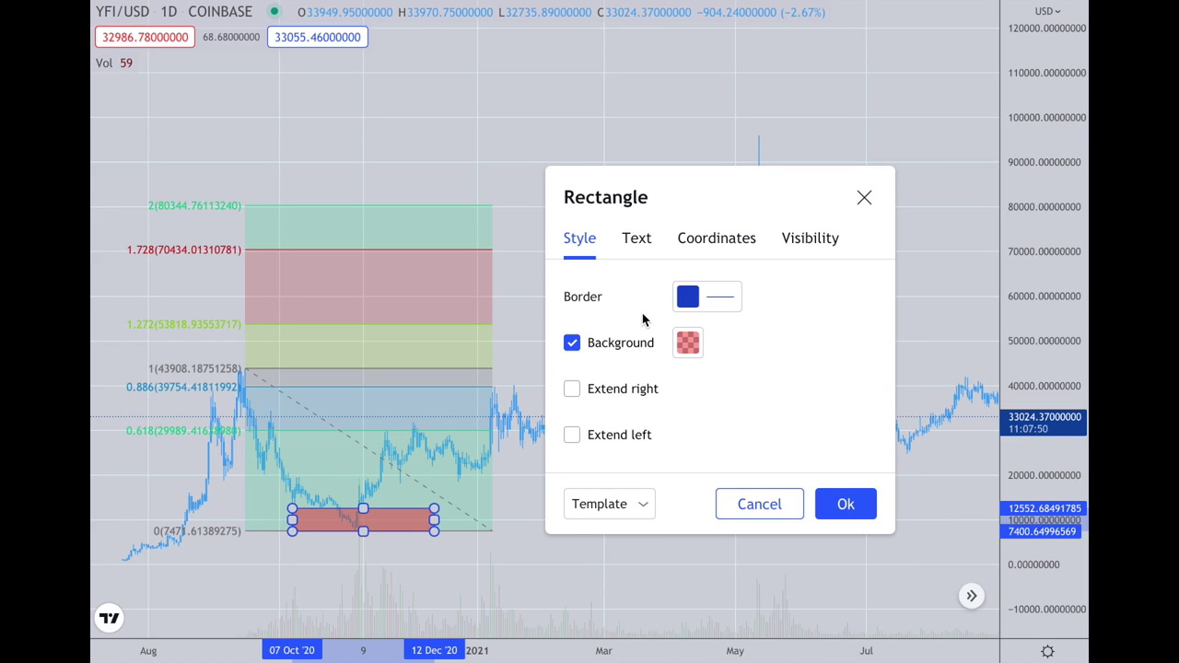
click(688, 343)
click(819, 514)
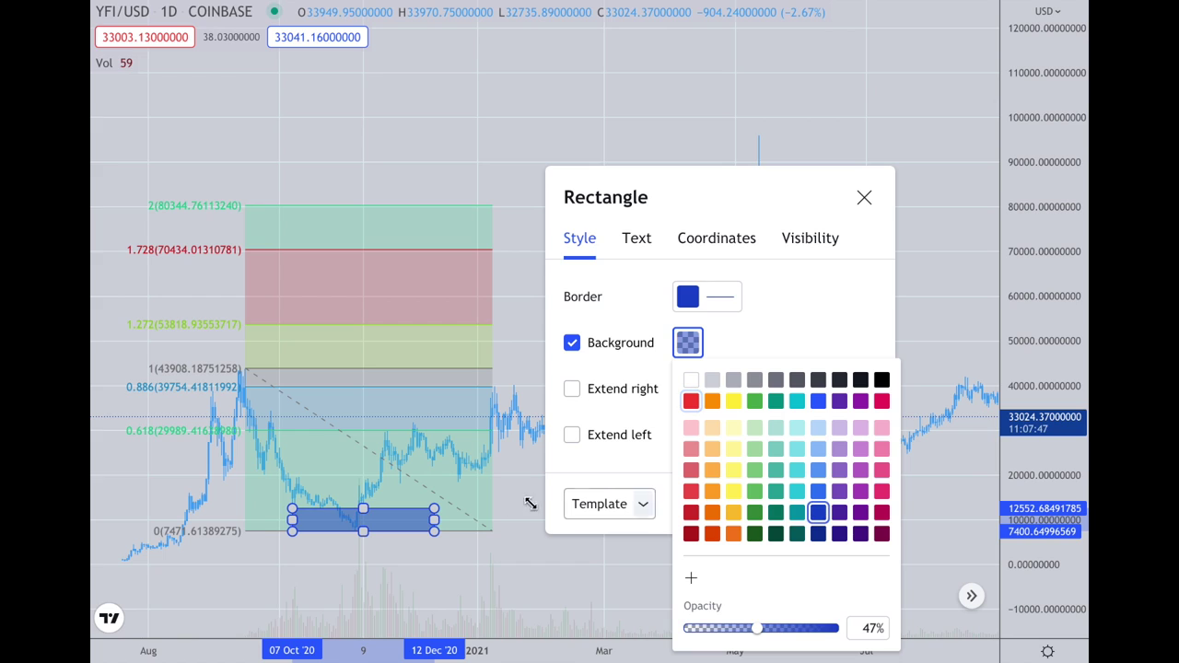
click(450, 549)
Shorten the blue rectangle so it ends around mid-November 2020, and check the later YFI daily prices up to September 2021
drag(433, 531, 374, 532)
click(350, 534)
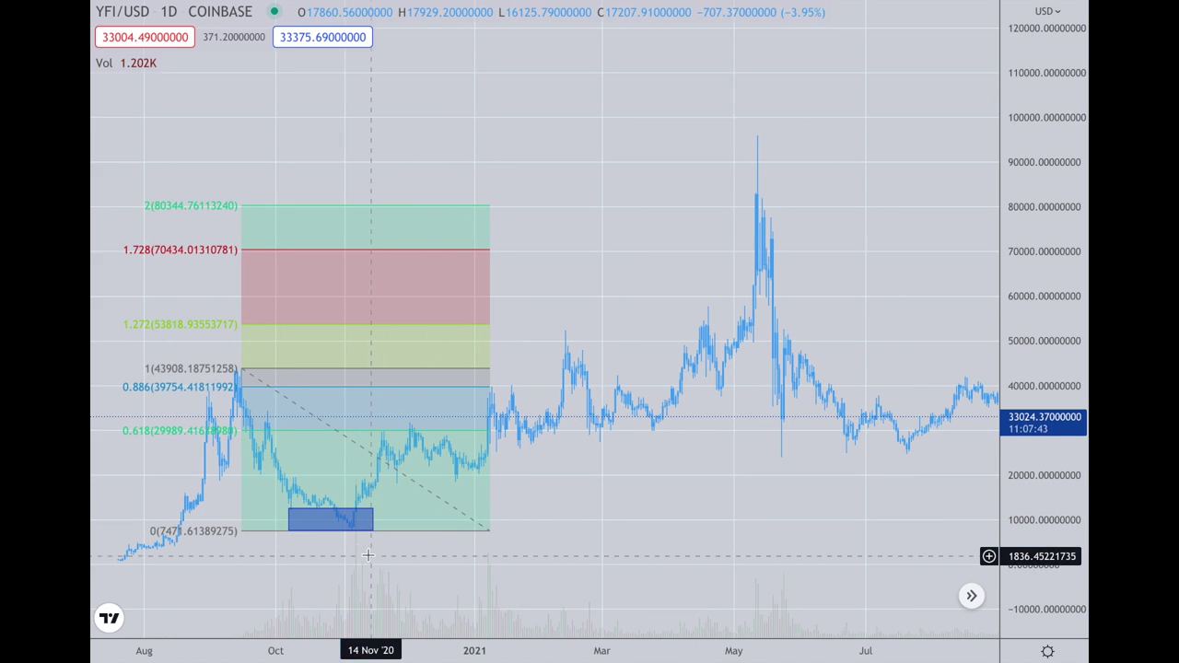
scroll(297, 508, right, 1)
scroll(300, 516, right, 1)
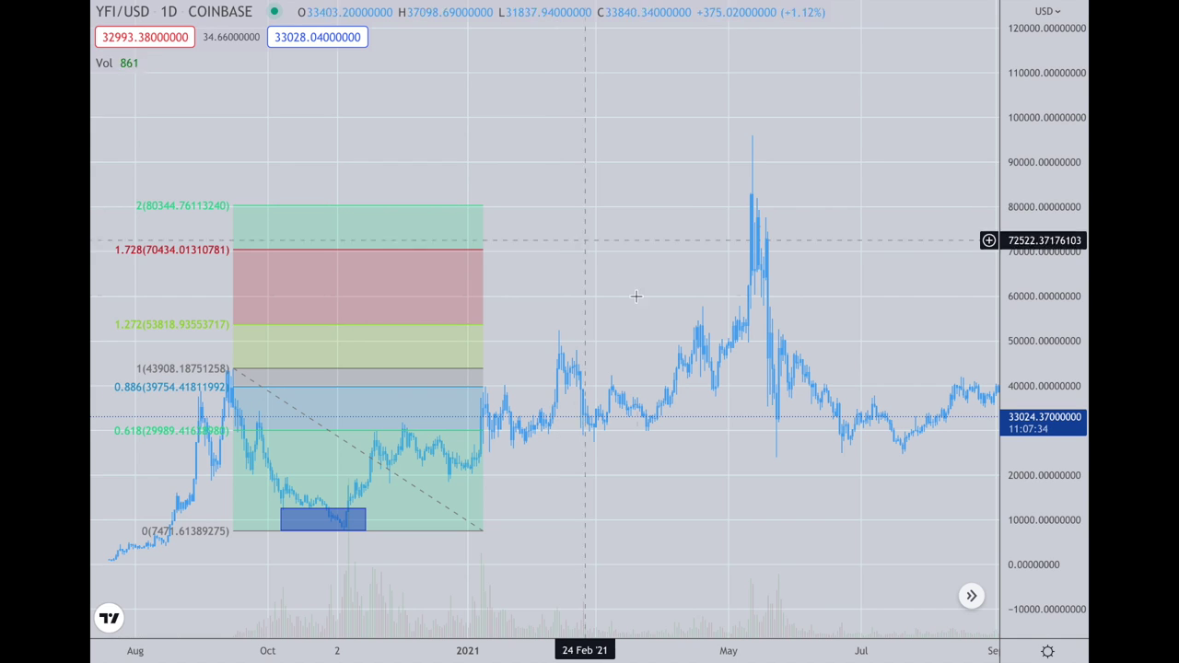
drag(789, 496, 726, 492)
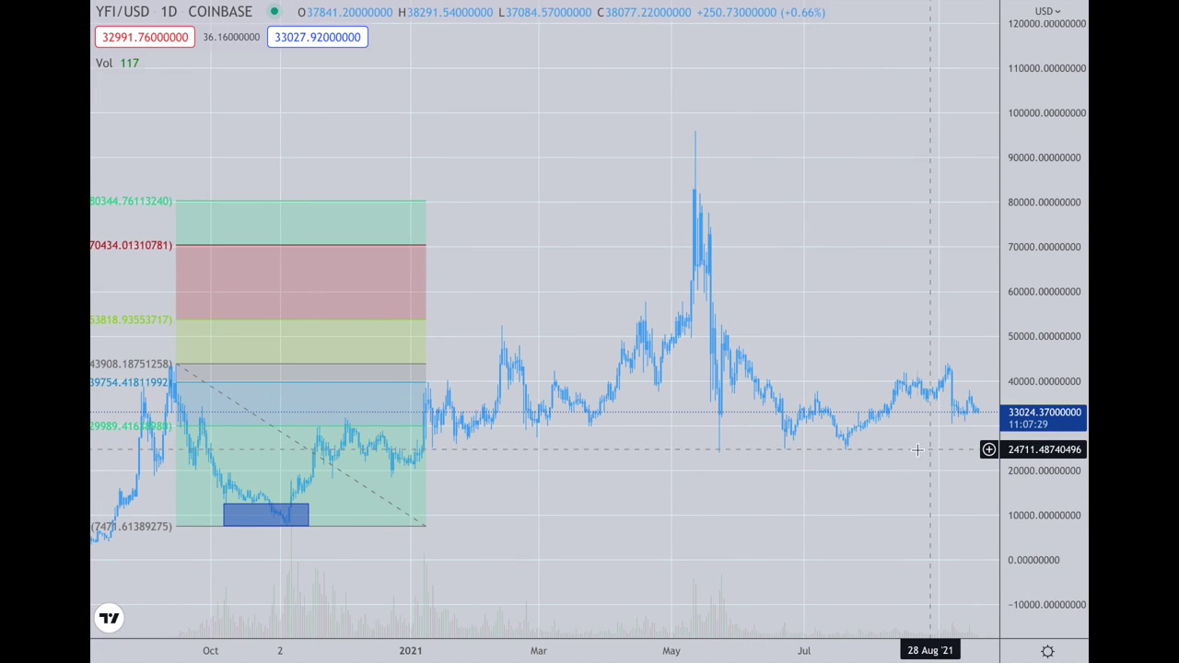
drag(925, 416, 832, 436)
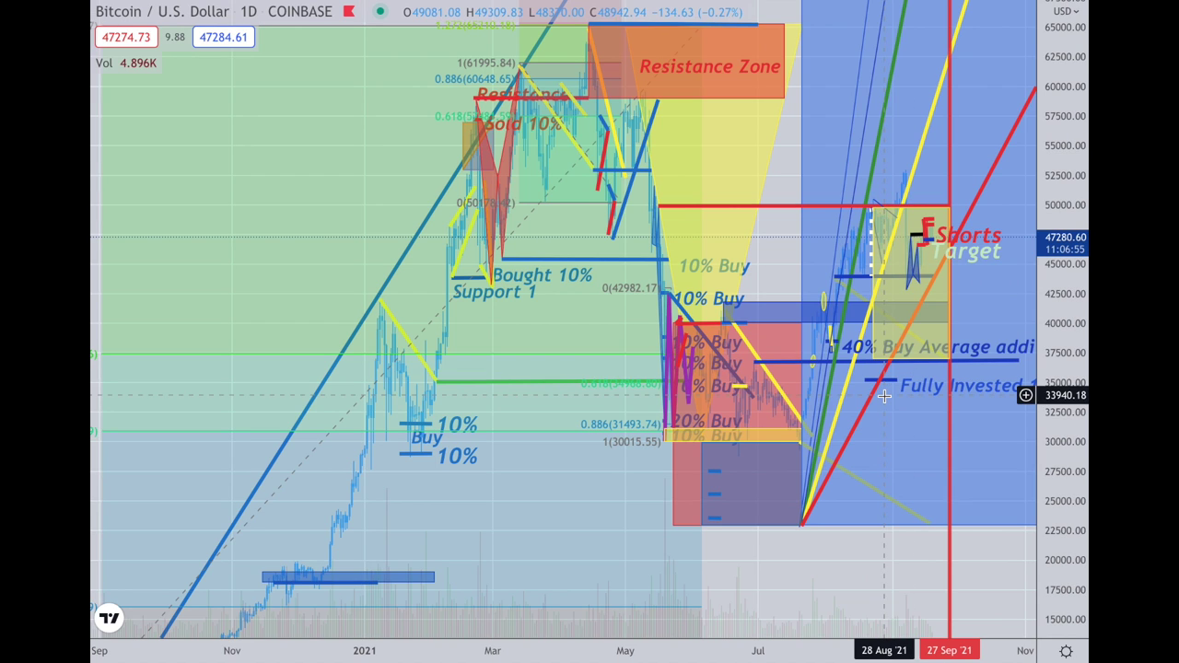
Switch the Bitcoin / U.S. Dollar chart to the 4 hours interval and enlarge the price range around the Shorts and Target markings
scroll(885, 396, up, 5)
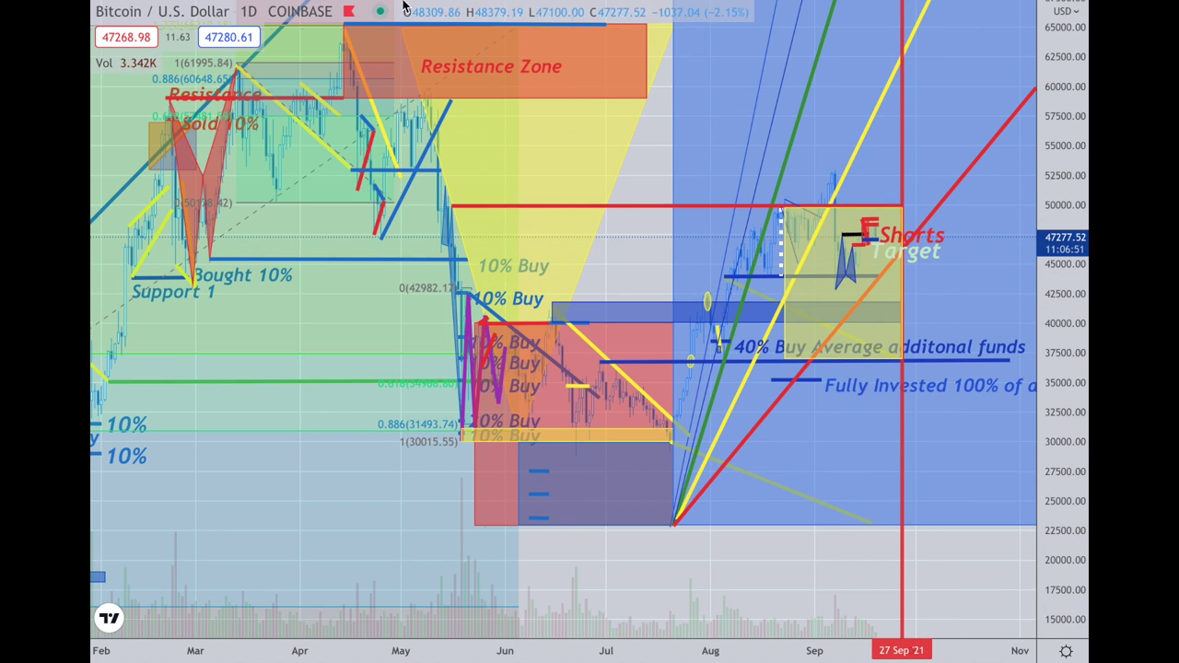
click(249, 11)
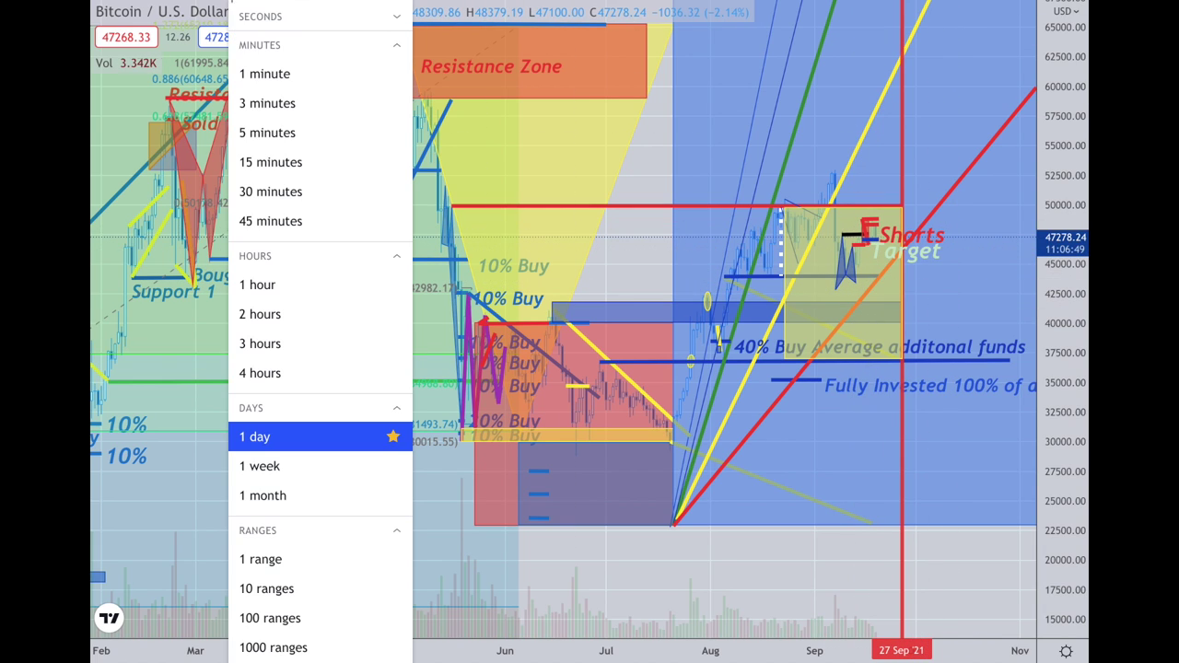
click(297, 377)
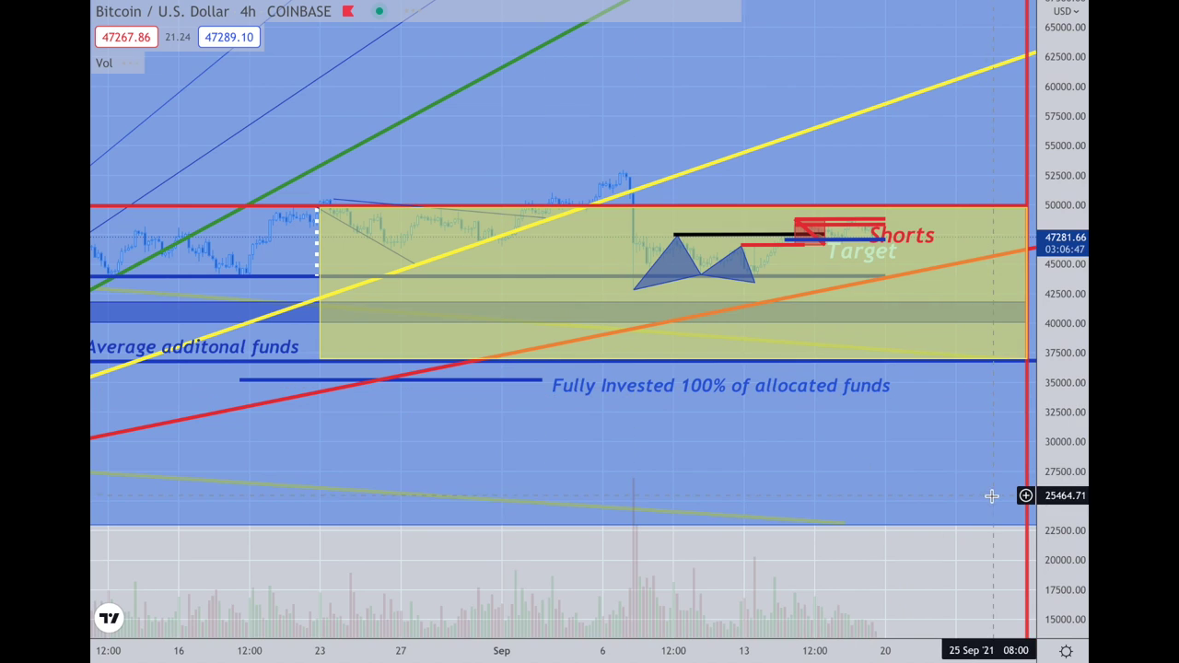
drag(1052, 536, 1034, 230)
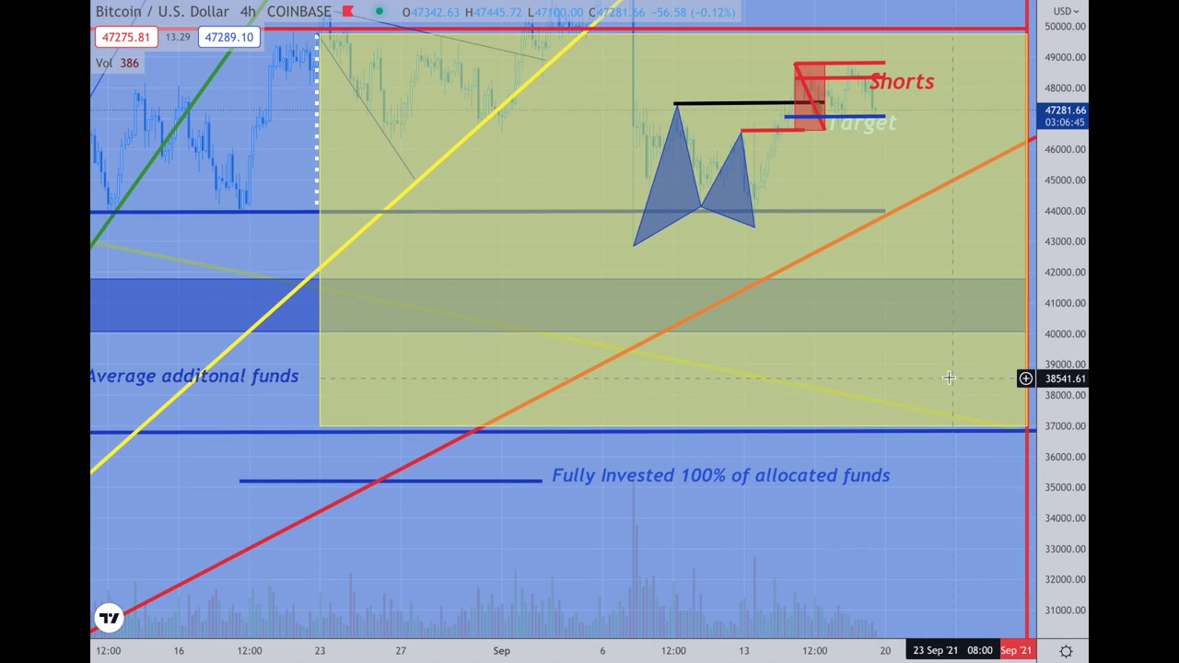
drag(934, 366, 860, 360)
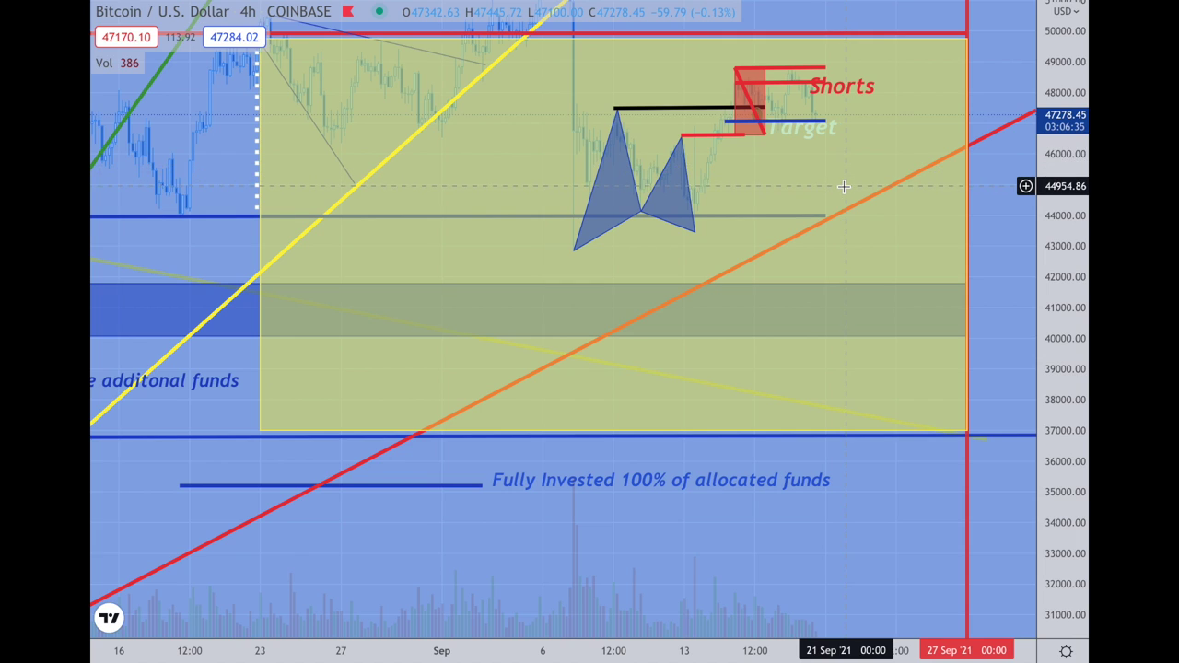
scroll(852, 184, down, 2)
Shift the "Fully Invested 100% of allocated funds" label slightly lower, anchoring it at about 35575 on 03 Sep '21
click(982, 134)
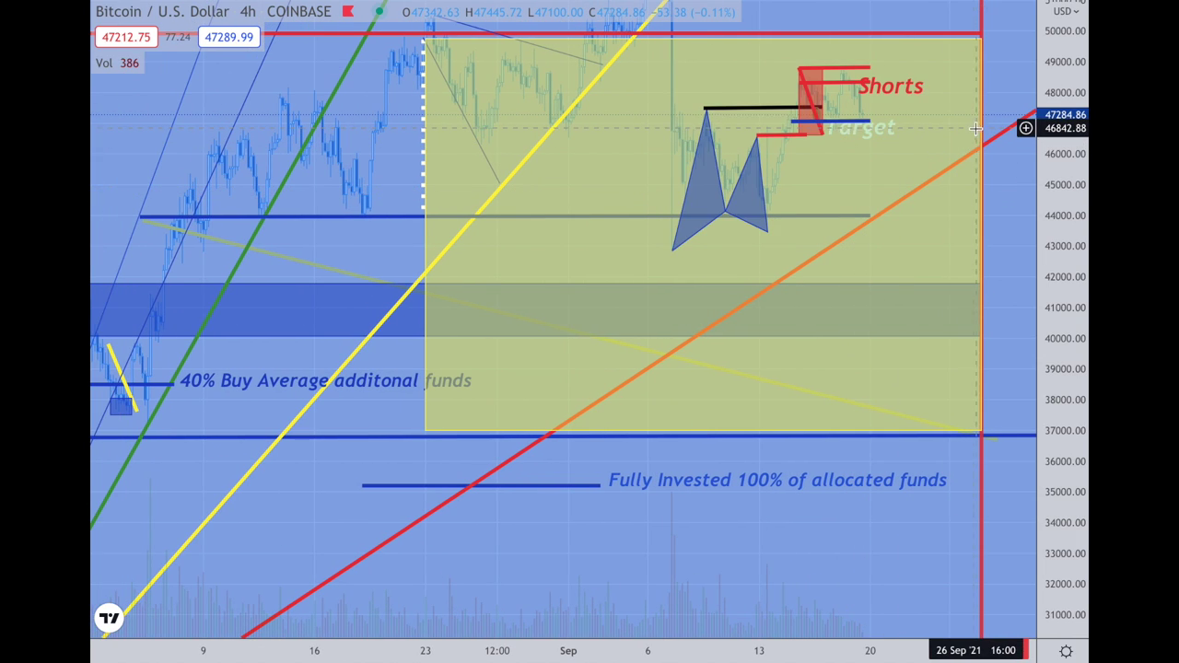
click(984, 127)
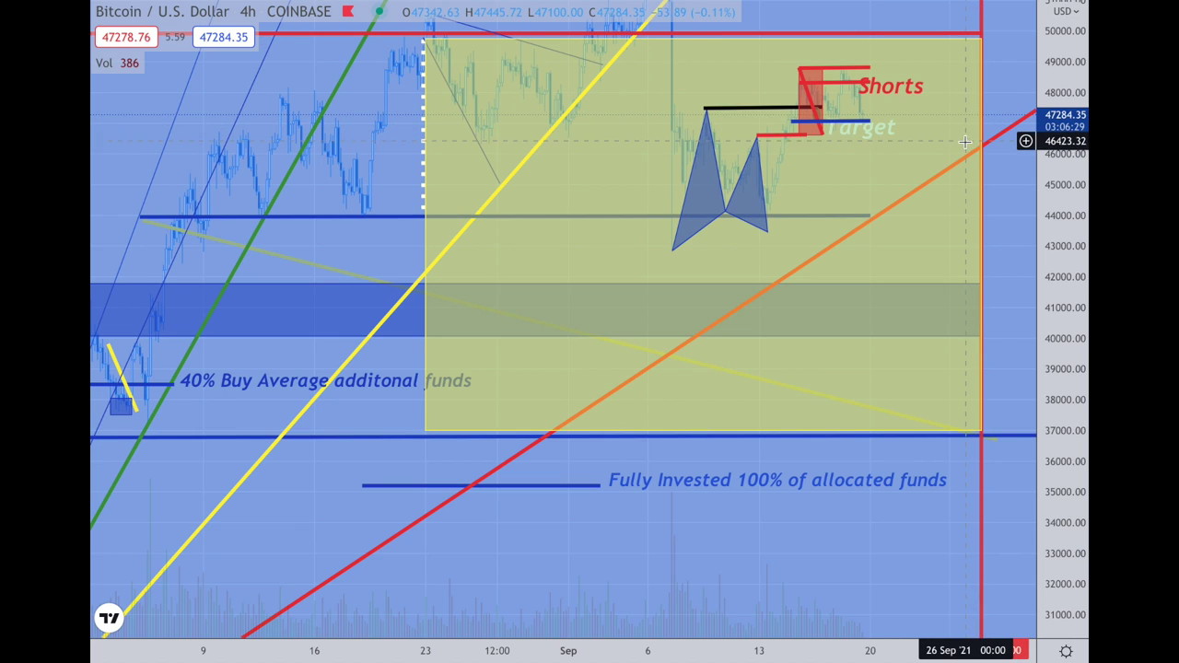
drag(797, 480, 791, 486)
scroll(854, 574, right, 1)
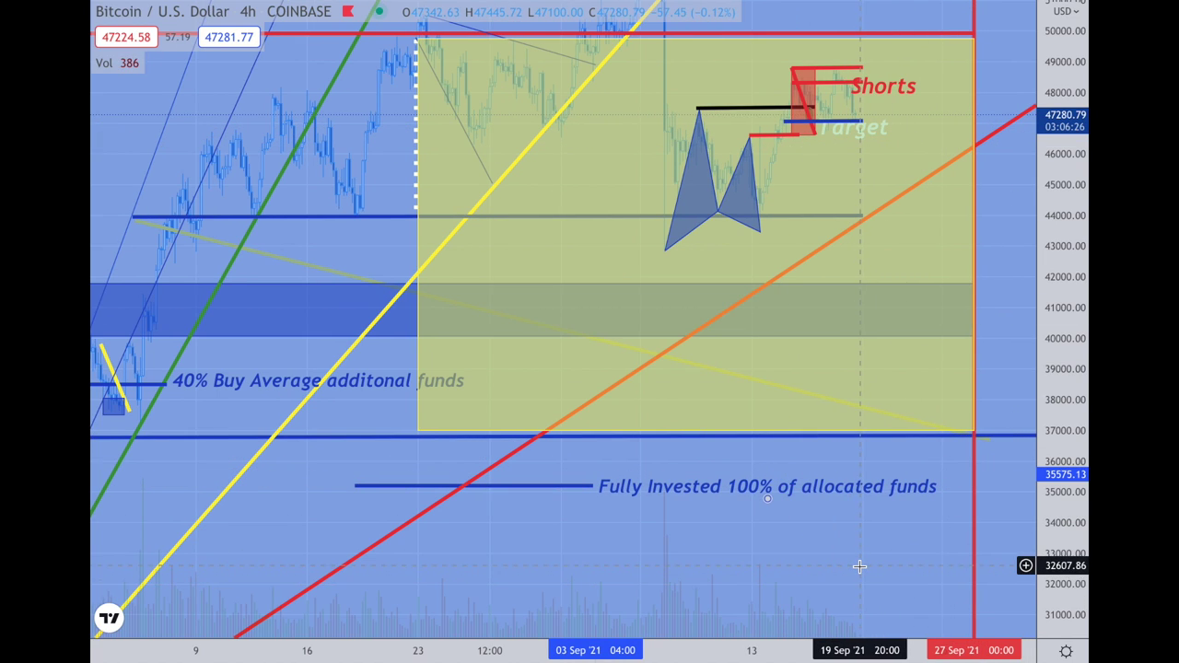